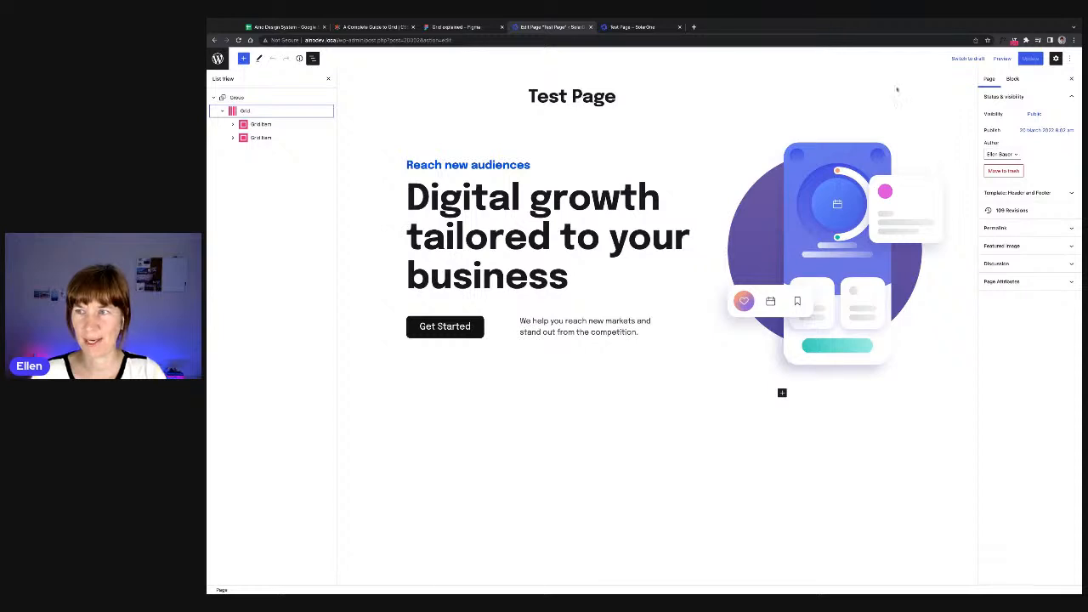
# Step: Check the page's template setting, the hero section's Grid block and its parent Group block
pyautogui.click(1019, 195)
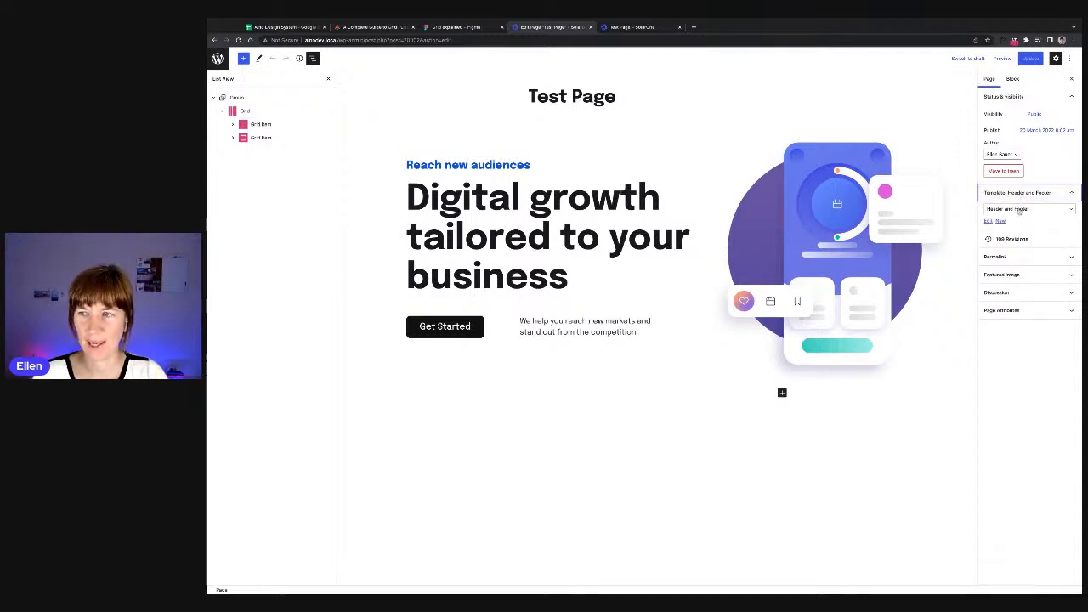
pyautogui.click(1017, 195)
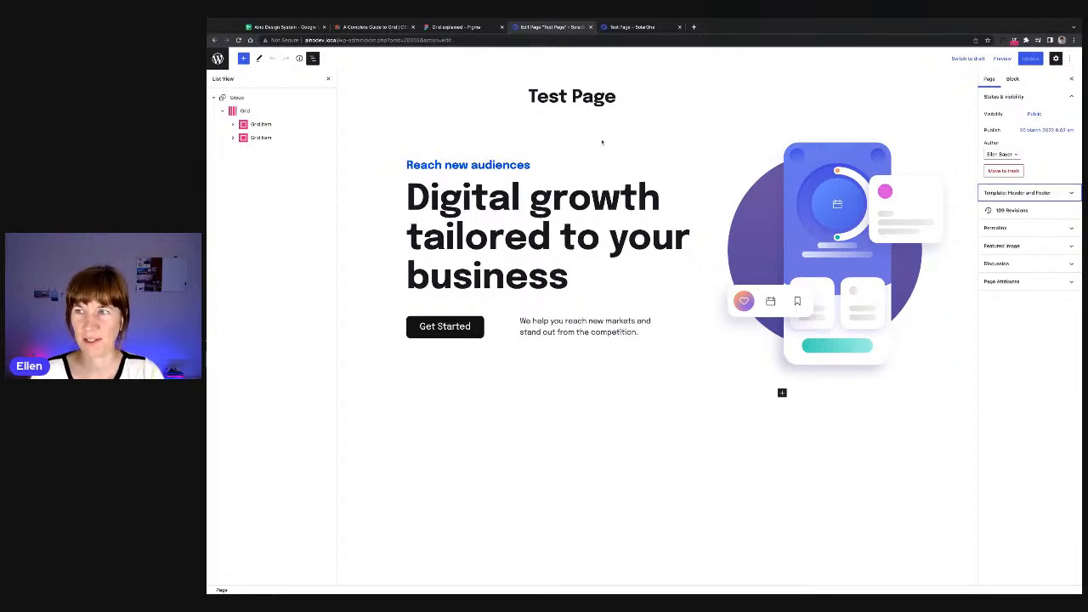
pyautogui.click(387, 128)
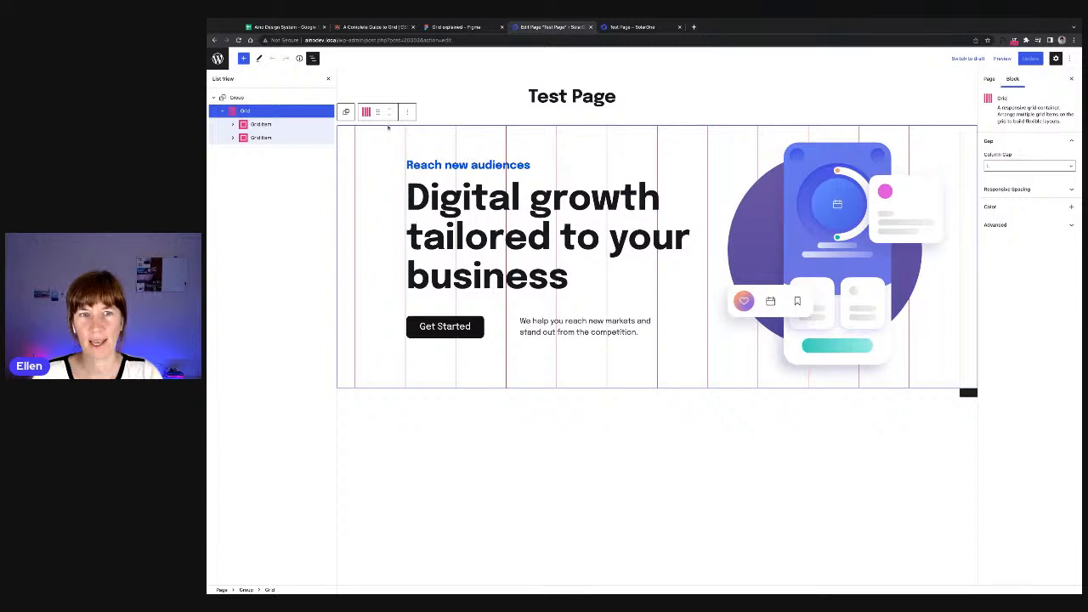
pyautogui.click(250, 99)
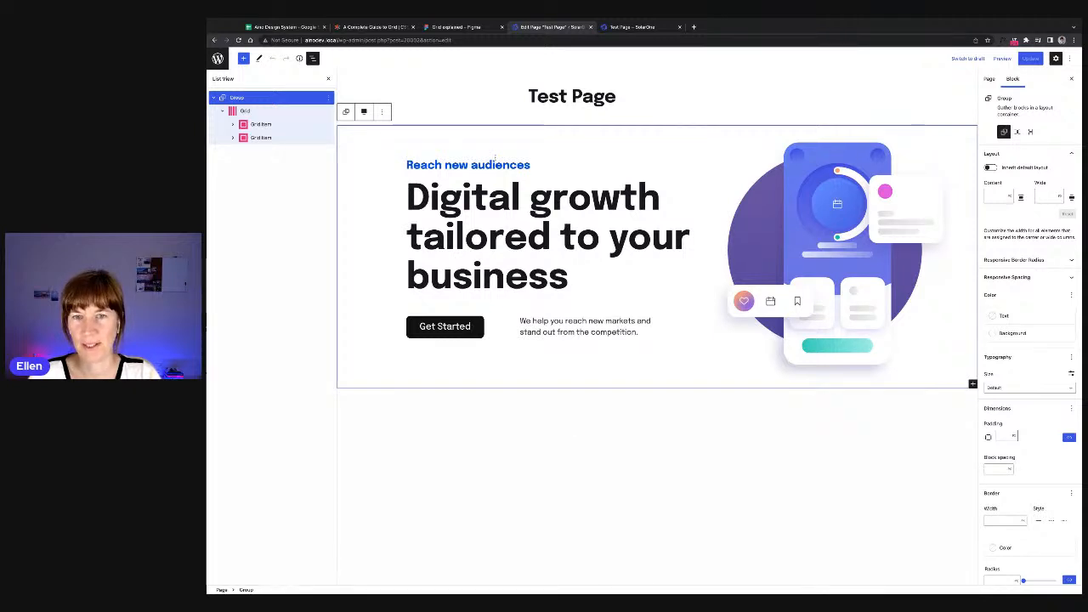
# Step: Browse the Hero category of block patterns in the block inserter
pyautogui.click(243, 58)
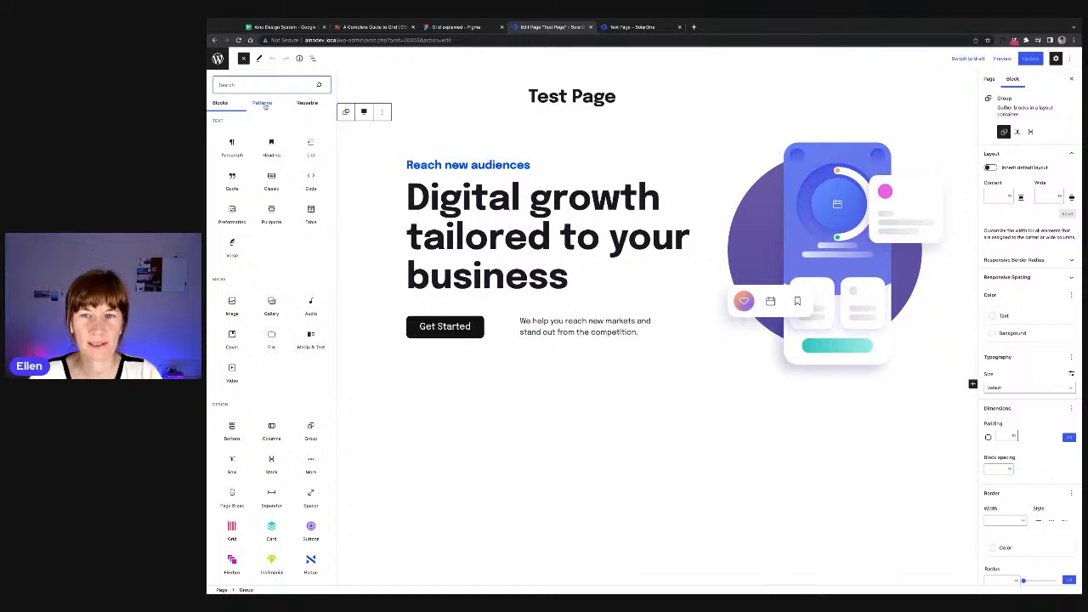
pyautogui.click(264, 104)
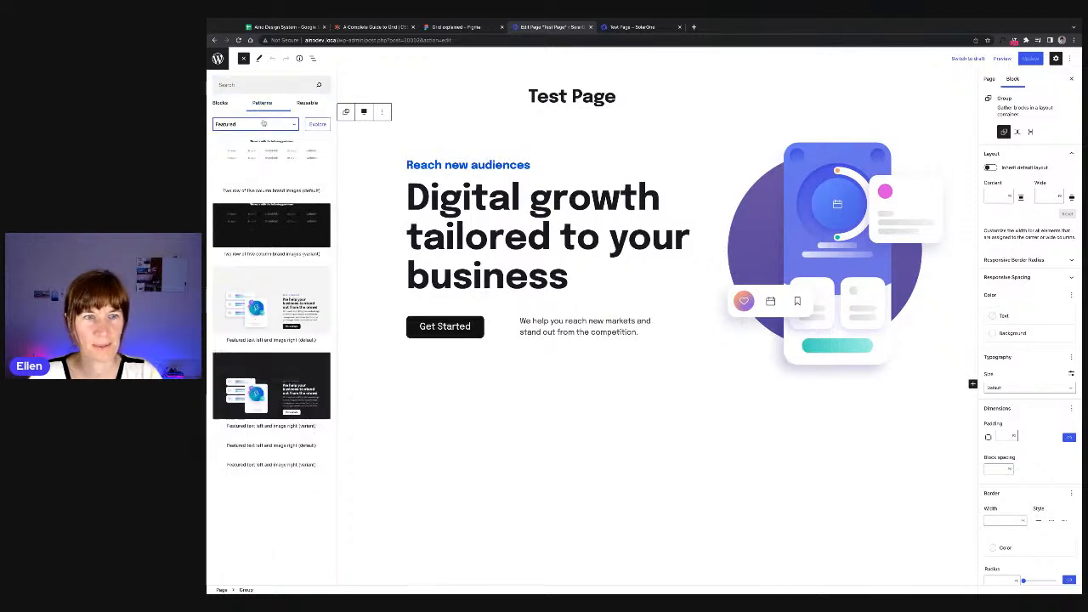
pyautogui.click(255, 124)
pyautogui.click(266, 244)
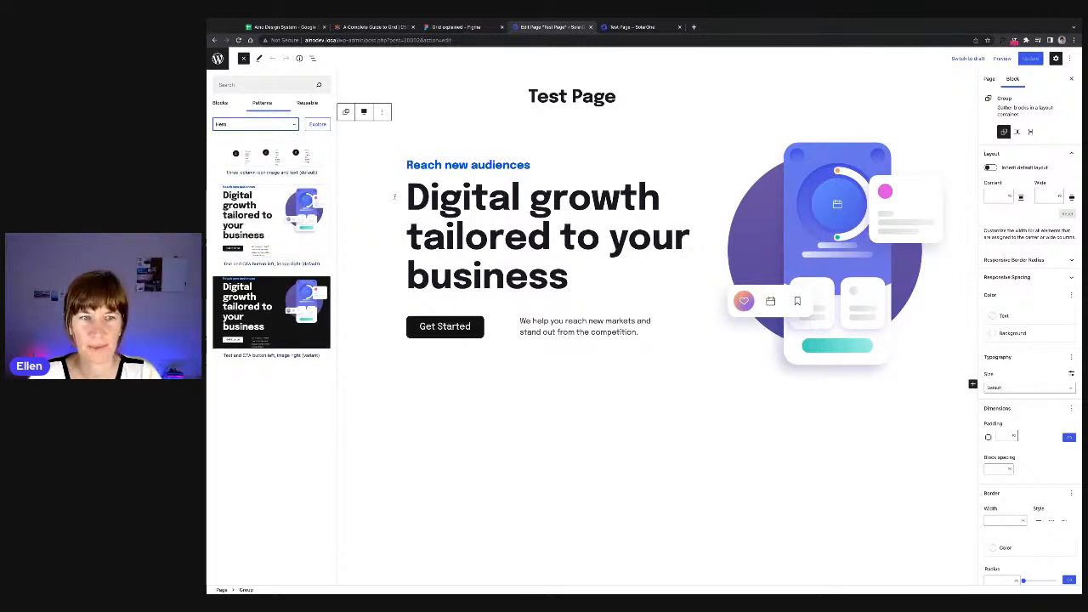
pyautogui.click(486, 117)
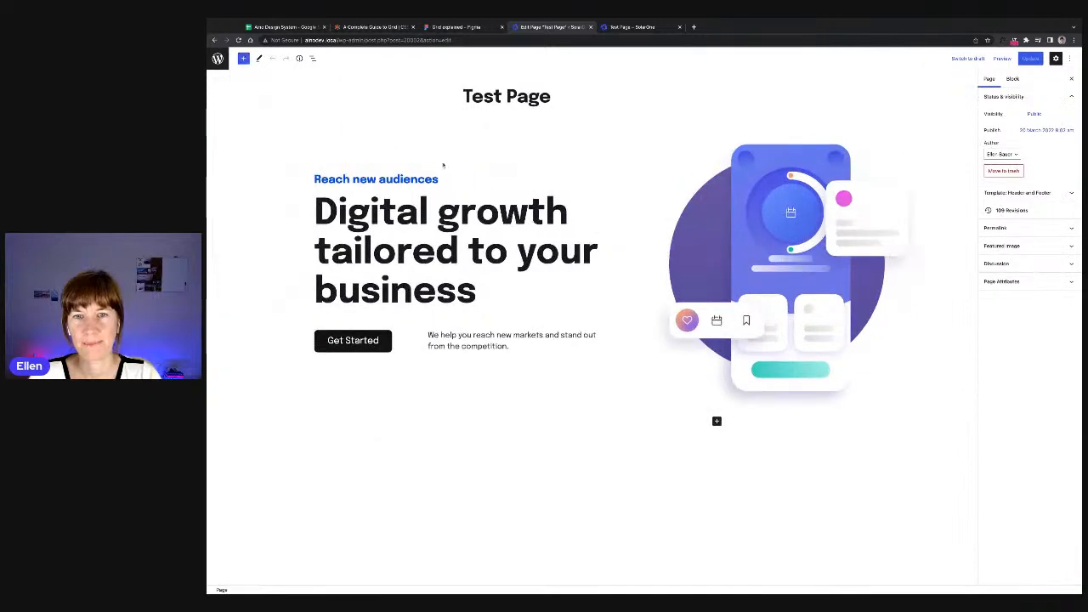
# Step: Set the responsive top and bottom padding of the hero's outer Group block to 13 each
pyautogui.click(313, 58)
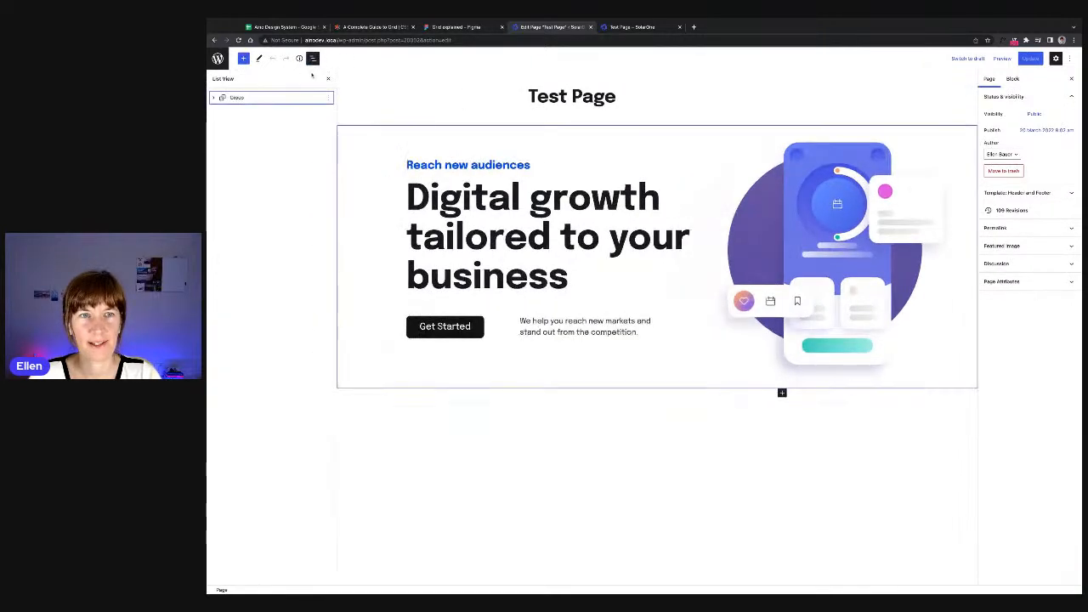
pyautogui.click(214, 97)
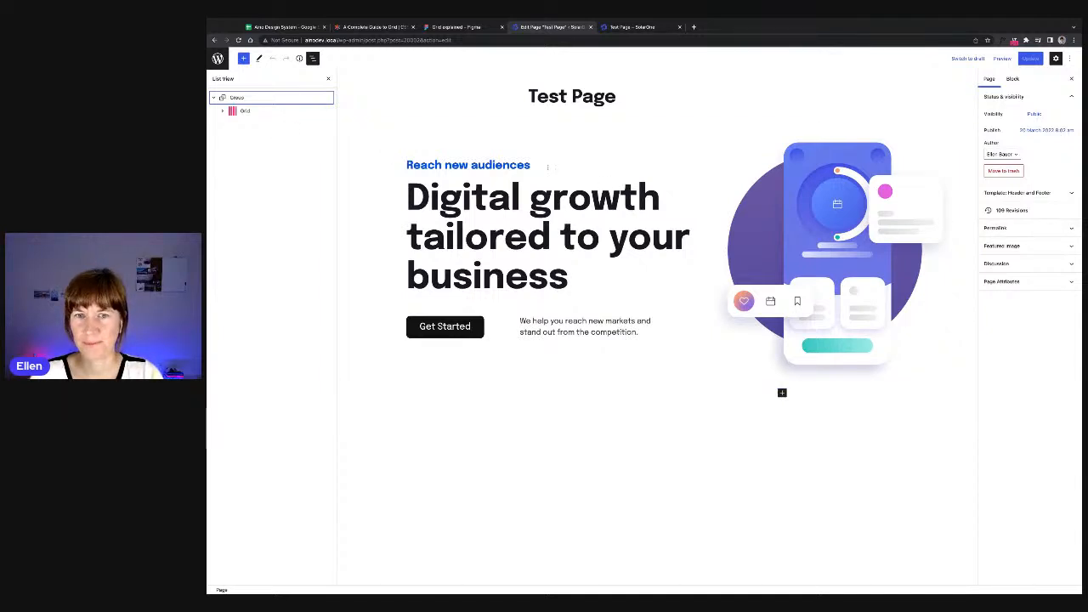
pyautogui.click(514, 129)
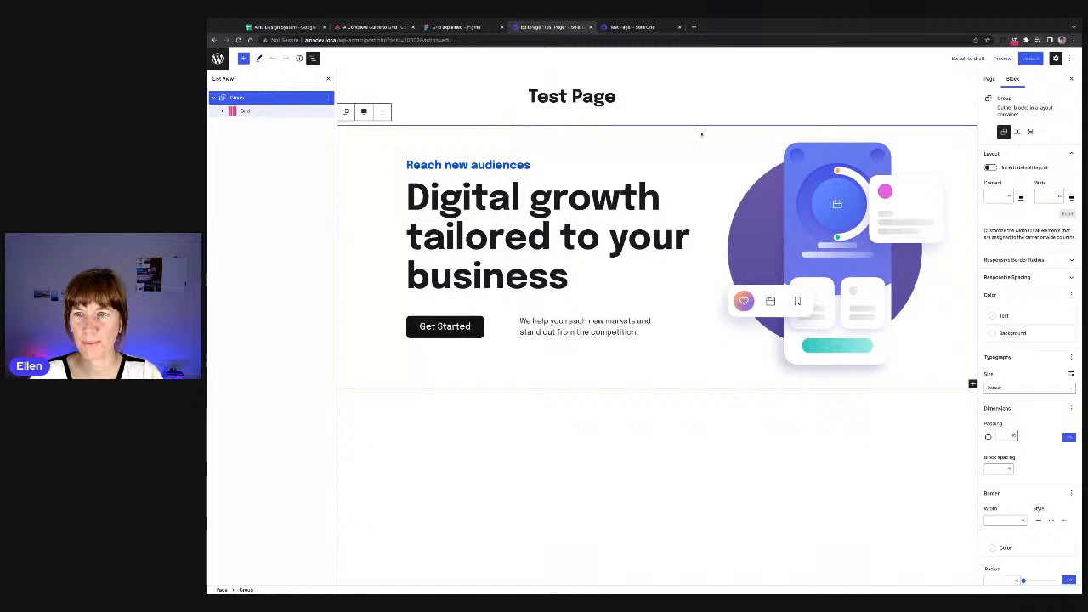
pyautogui.scroll(-1, 1013, 406)
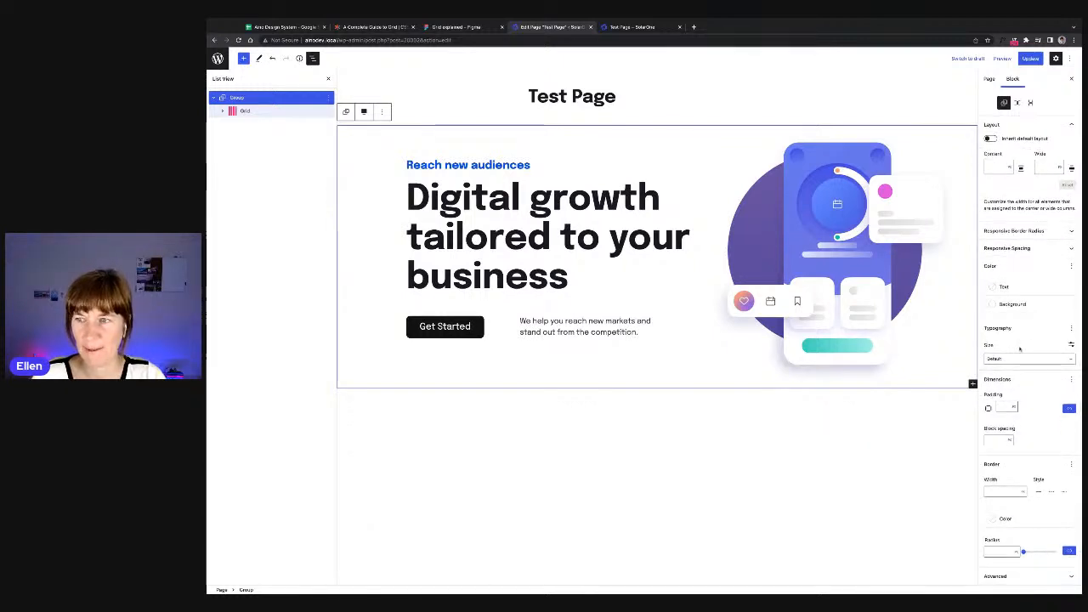
pyautogui.scroll(1, 1020, 348)
pyautogui.click(1008, 277)
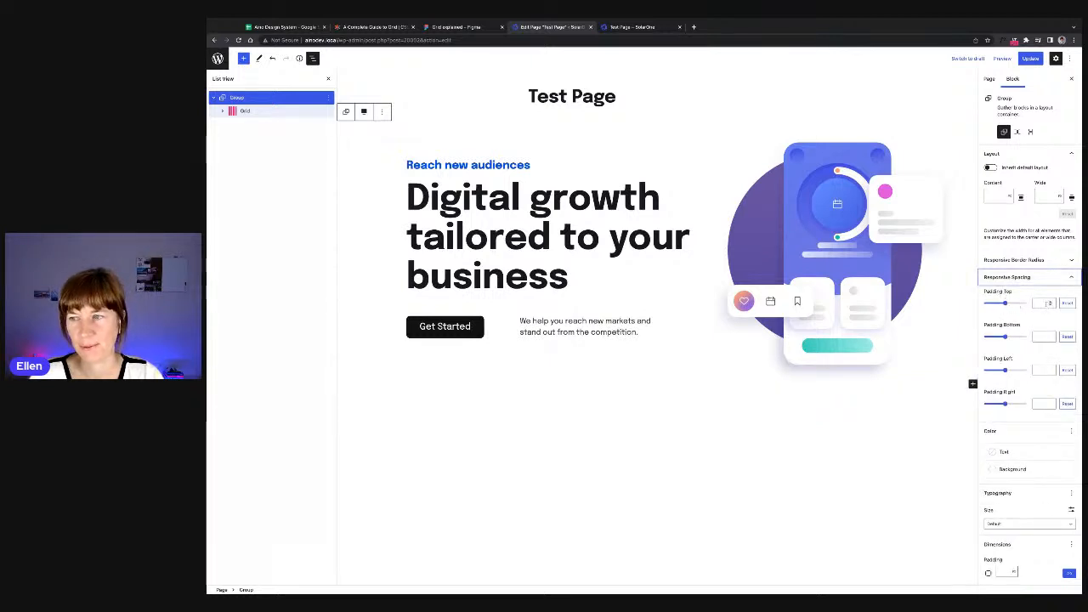
pyautogui.click(1042, 303)
pyautogui.write('13')
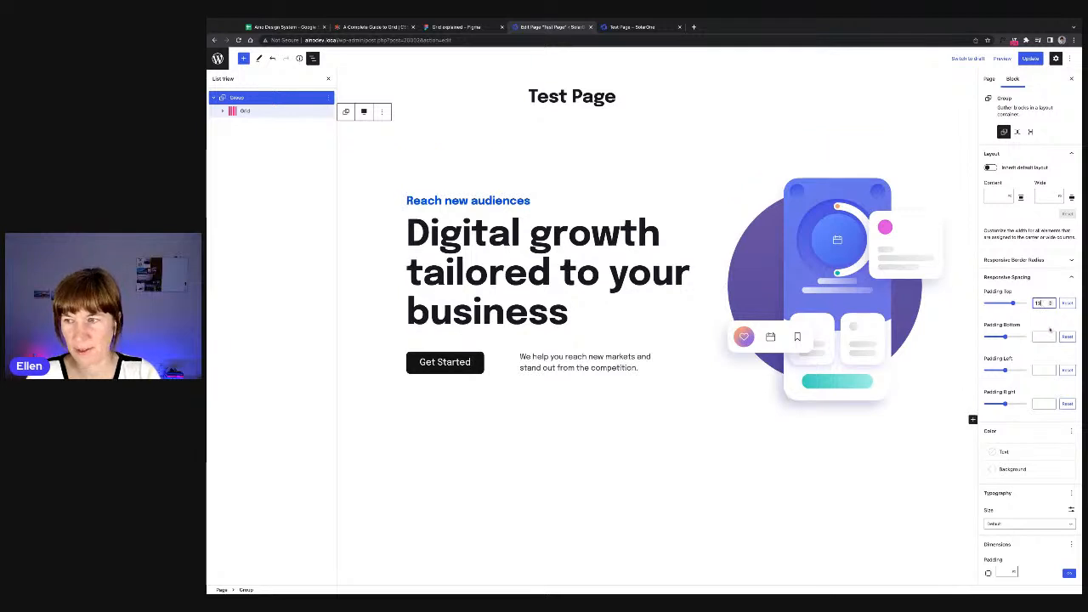
pyautogui.click(1036, 336)
pyautogui.write('13')
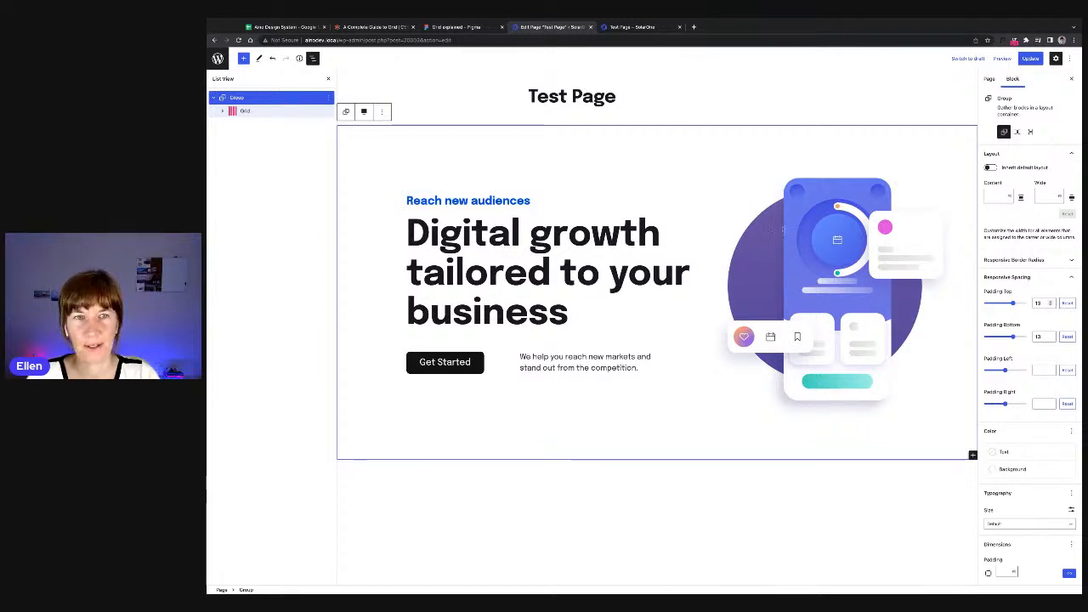
# Step: Examine the Grid block and the desktop column start and end positions of its two Grid Items
pyautogui.click(246, 111)
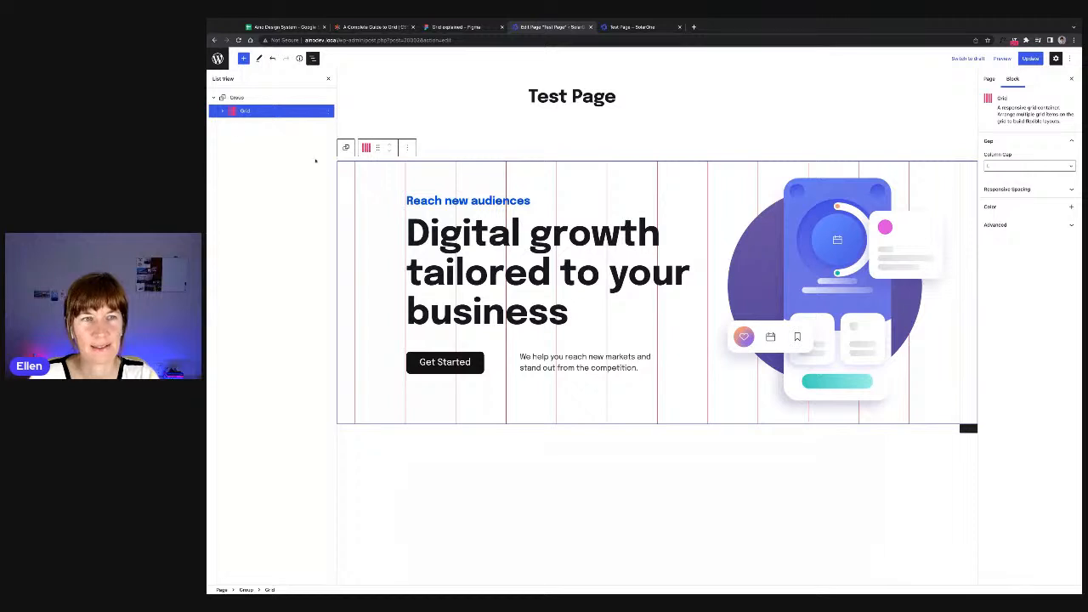
pyautogui.click(222, 111)
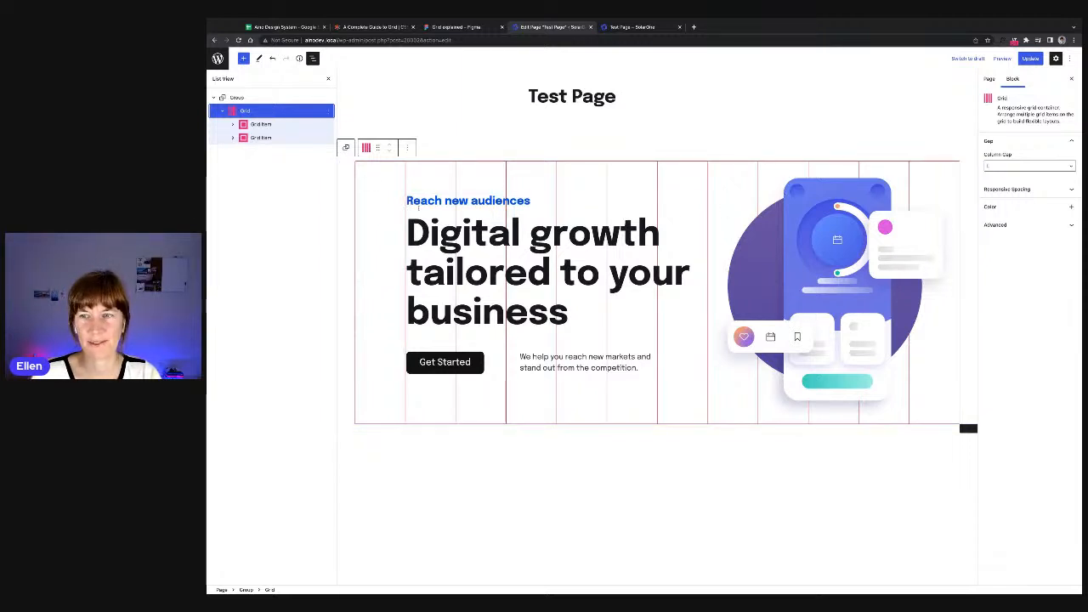
pyautogui.click(260, 124)
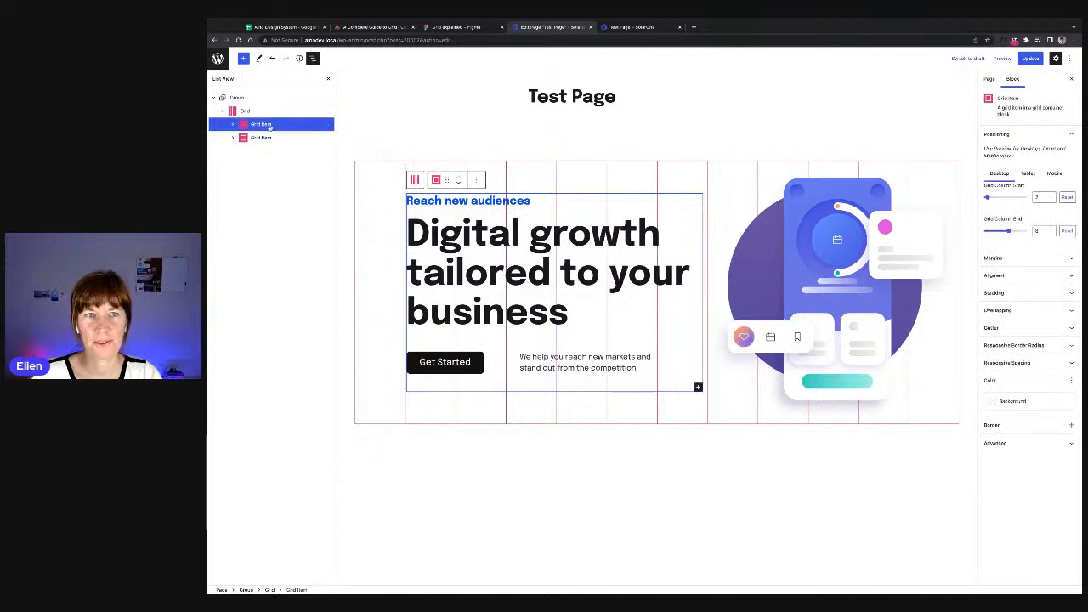
pyautogui.click(263, 138)
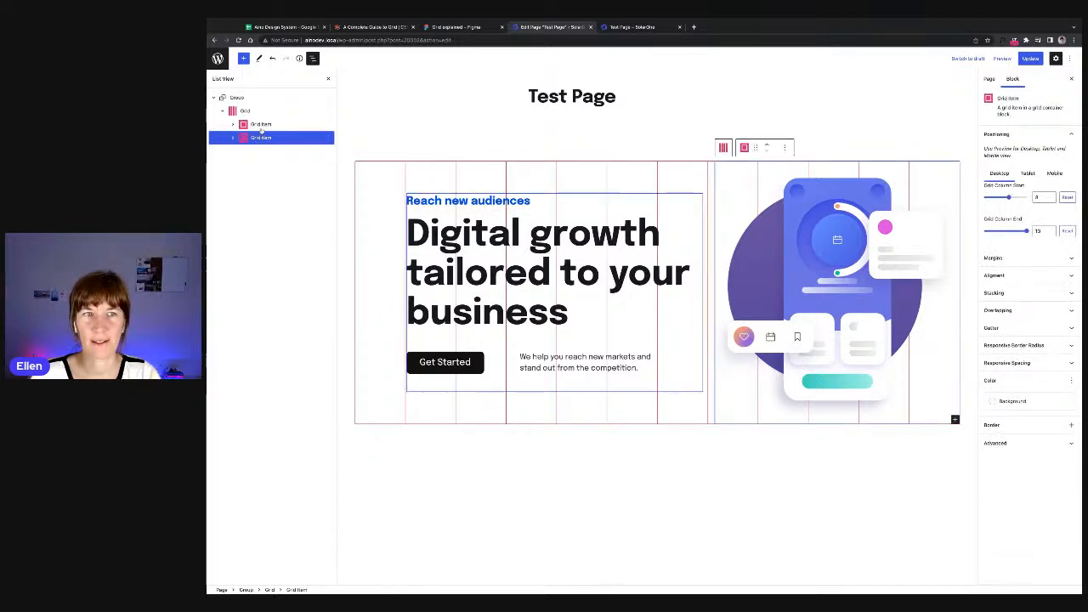
pyautogui.click(260, 124)
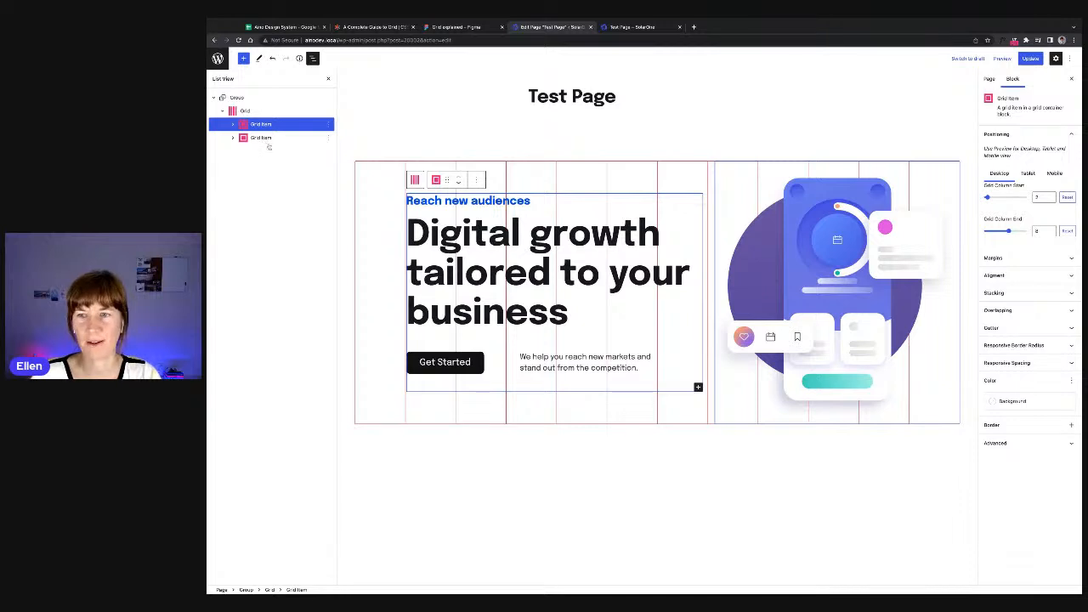
pyautogui.click(270, 143)
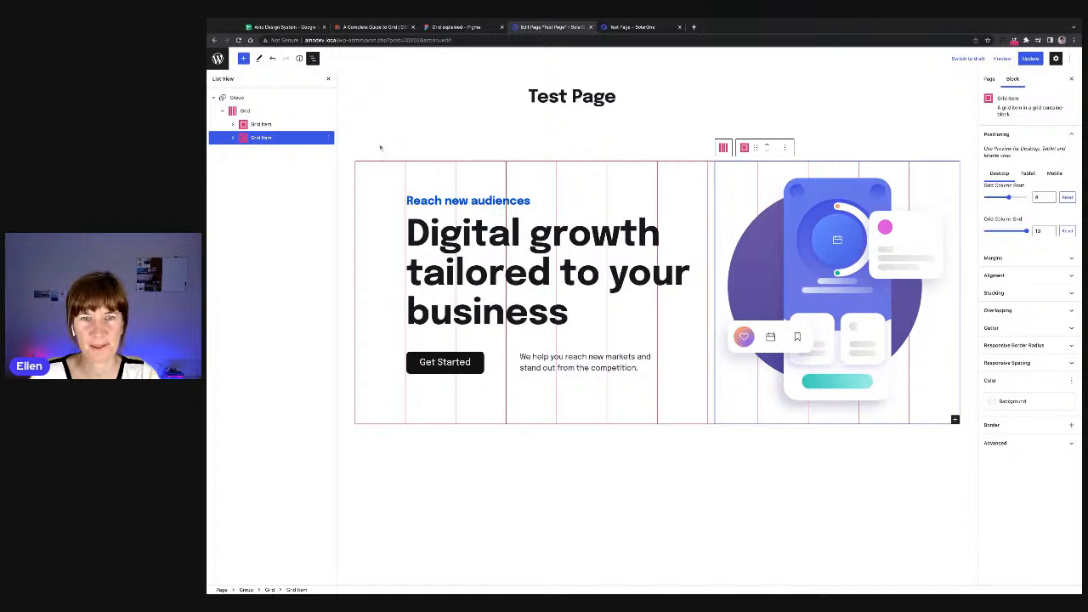
pyautogui.click(257, 111)
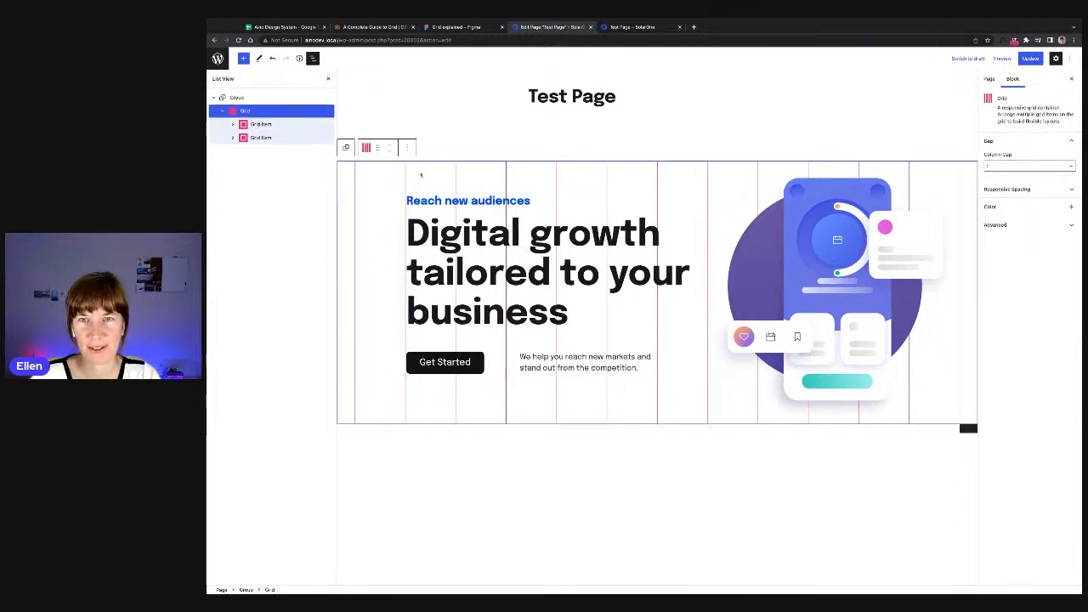
# Step: Save the page changes and reload the live Test Page to review the hero section's spacing
pyautogui.click(1029, 58)
pyautogui.click(635, 27)
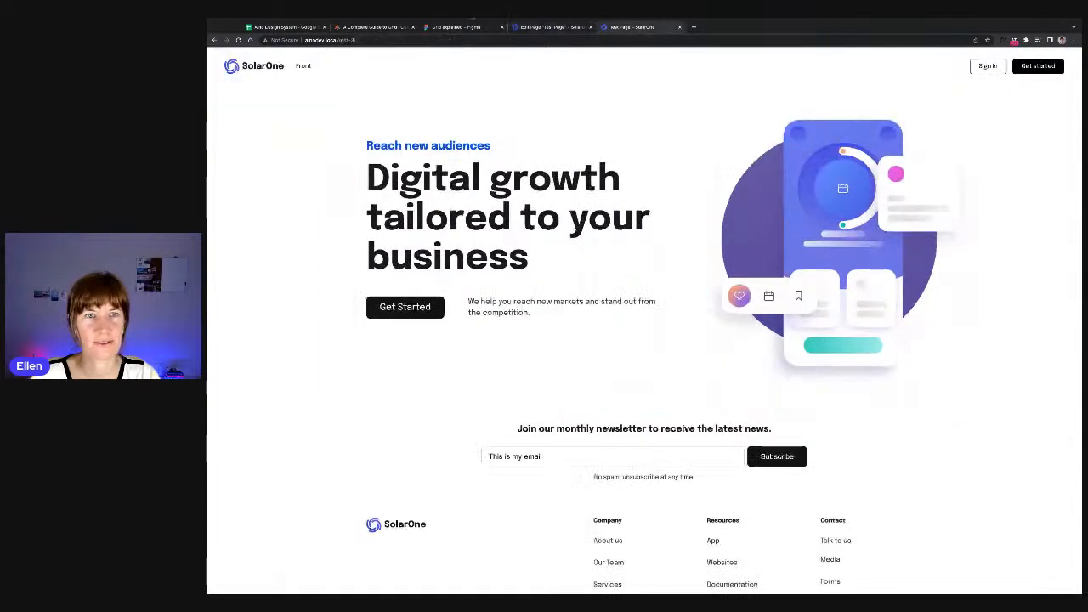
pyautogui.click(238, 40)
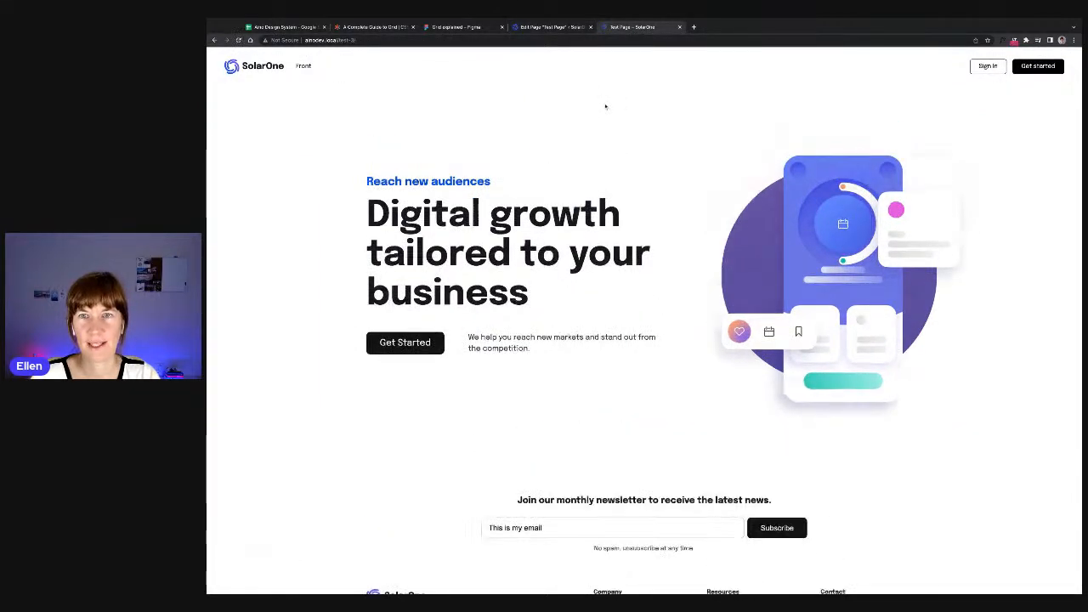
pyautogui.scroll(-2, 512, 121)
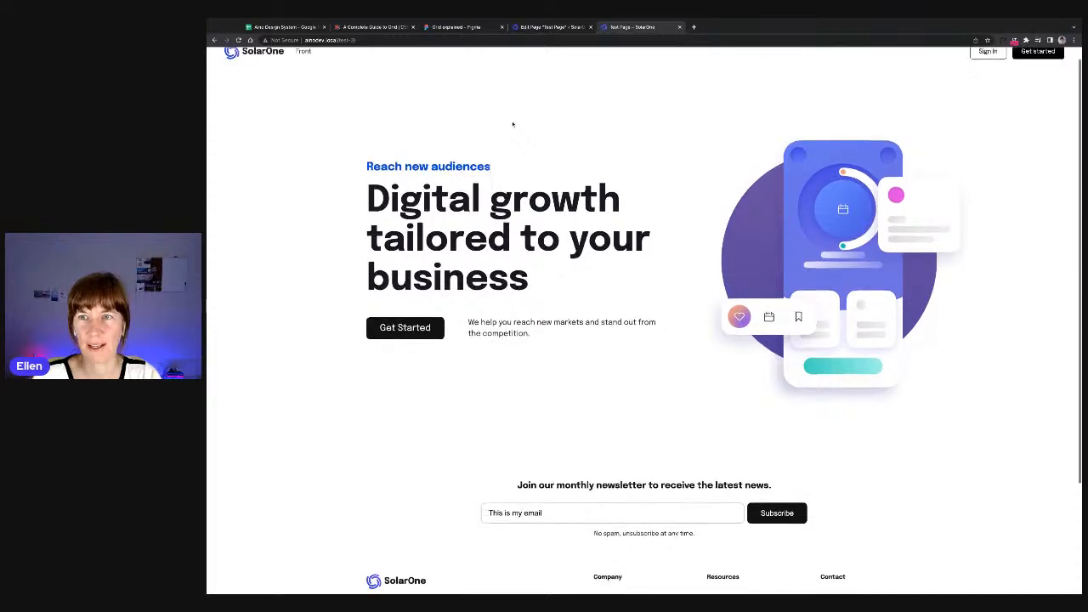
pyautogui.scroll(-2, 527, 104)
pyautogui.scroll(4, 526, 105)
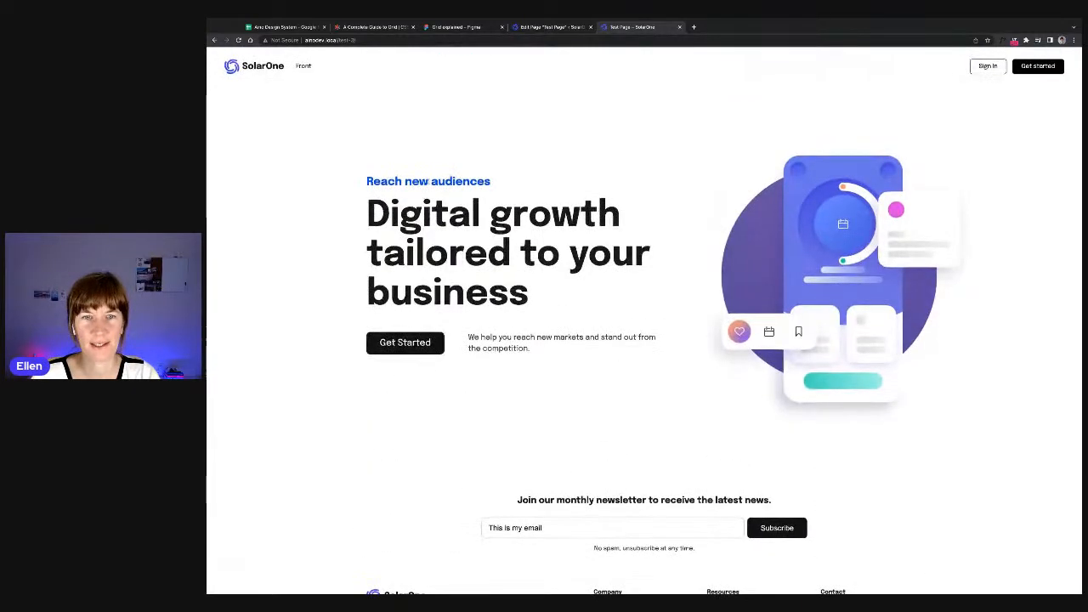
# Step: Inspect the markup of the "Reach new audiences" text in the developer tools and return to the page editor
pyautogui.doubleClick(461, 181)
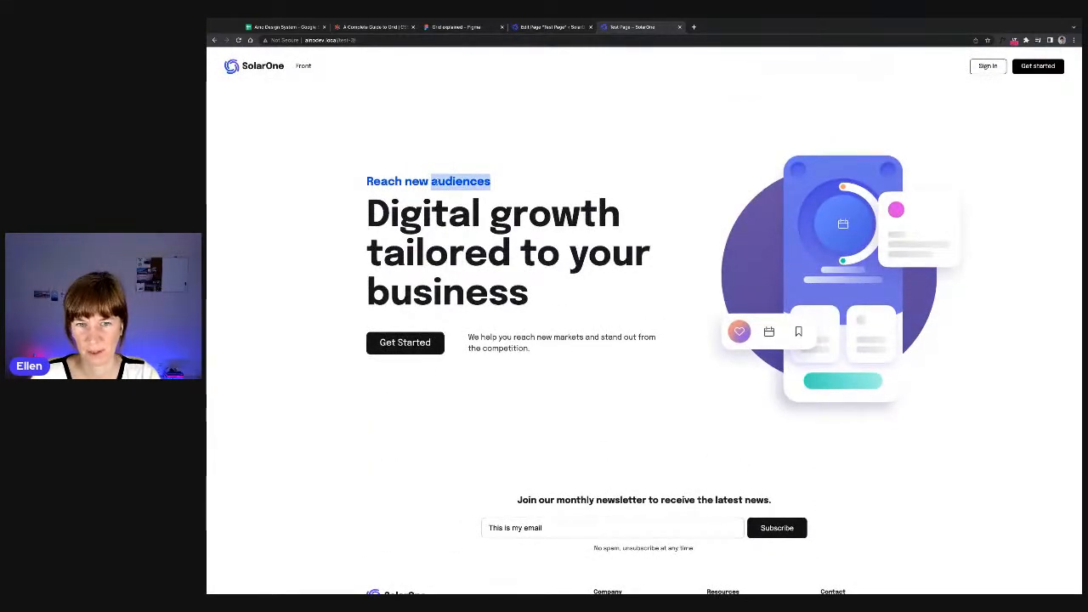
pyautogui.press('super+alt+i')
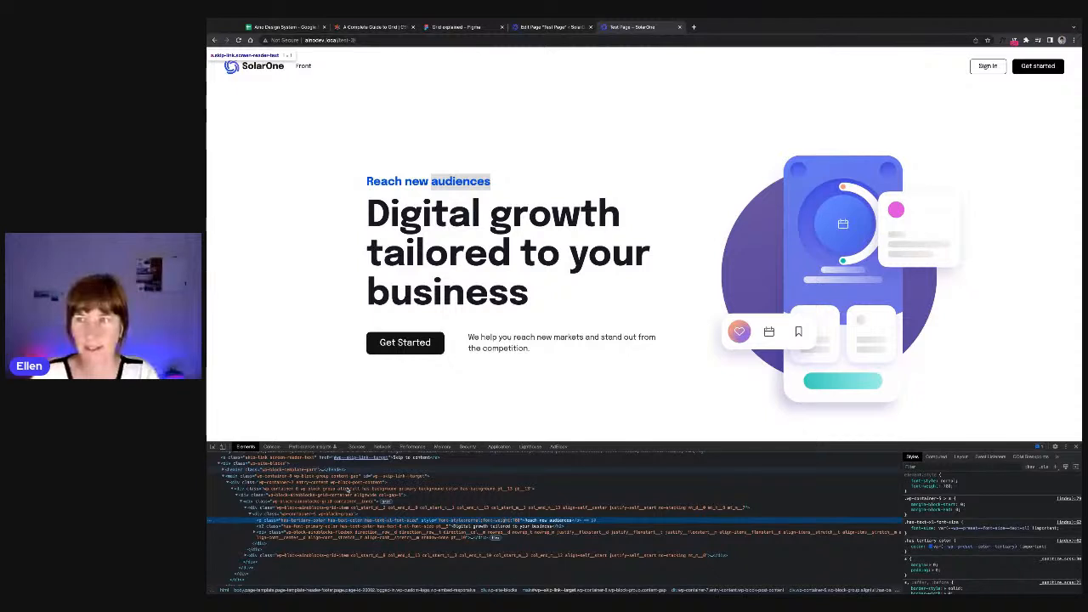
pyautogui.hotkey('ctrl', 'shift', 'Tab')
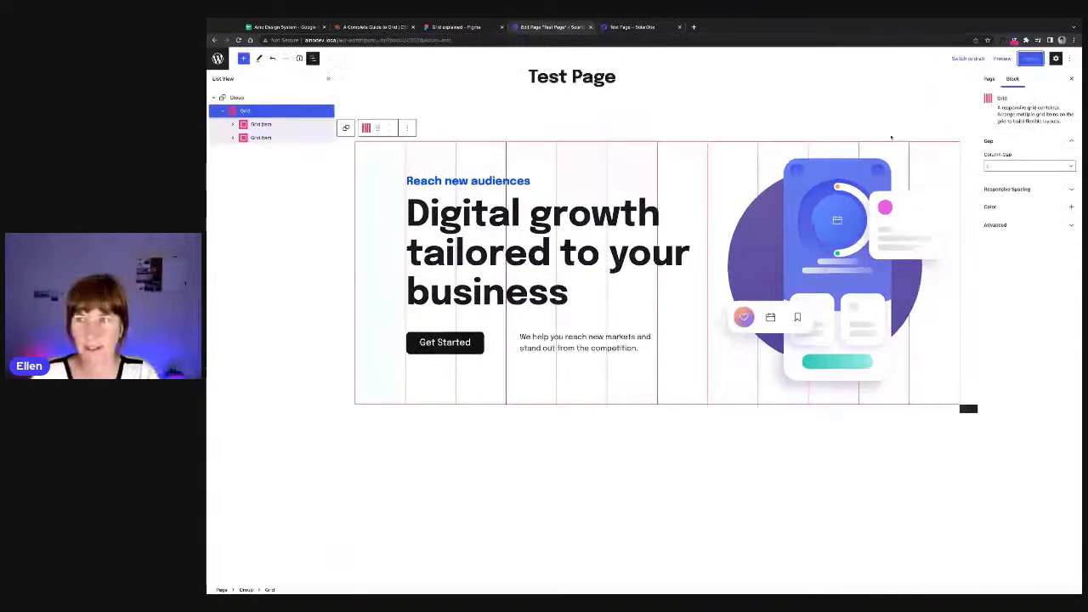
# Step: Check the Grid's responsive spacing and the first Grid Item's positioning against the "Grid explained" design in Figma
pyautogui.click(1006, 188)
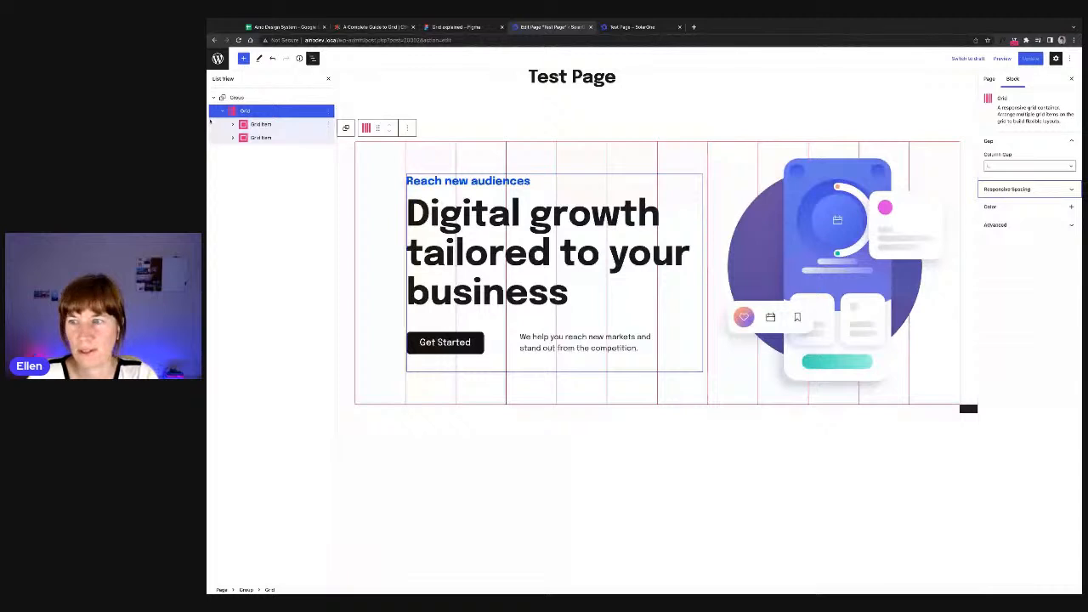
pyautogui.click(261, 124)
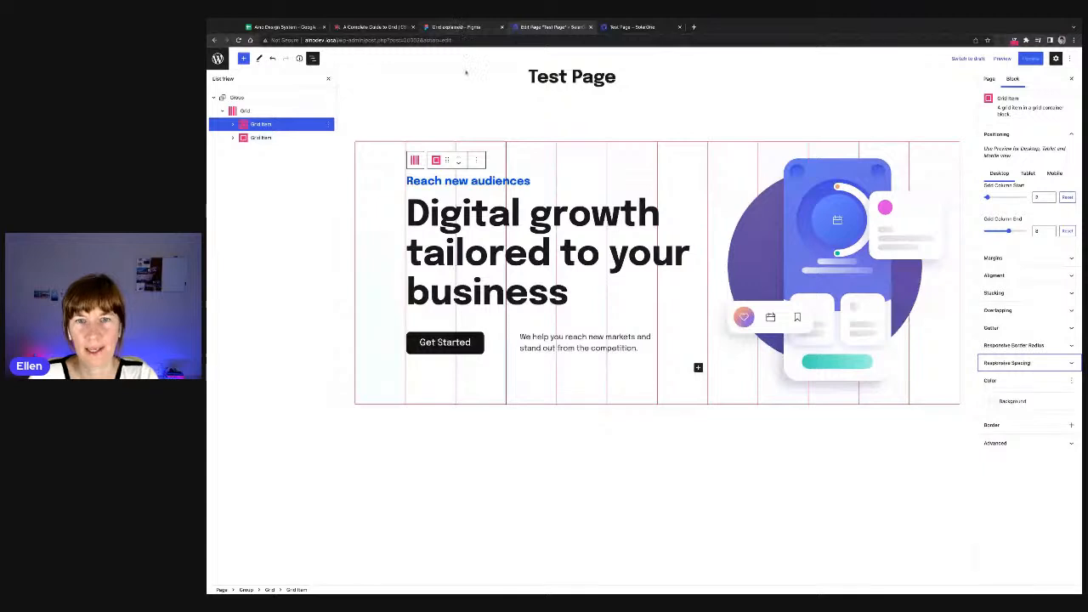
pyautogui.click(452, 27)
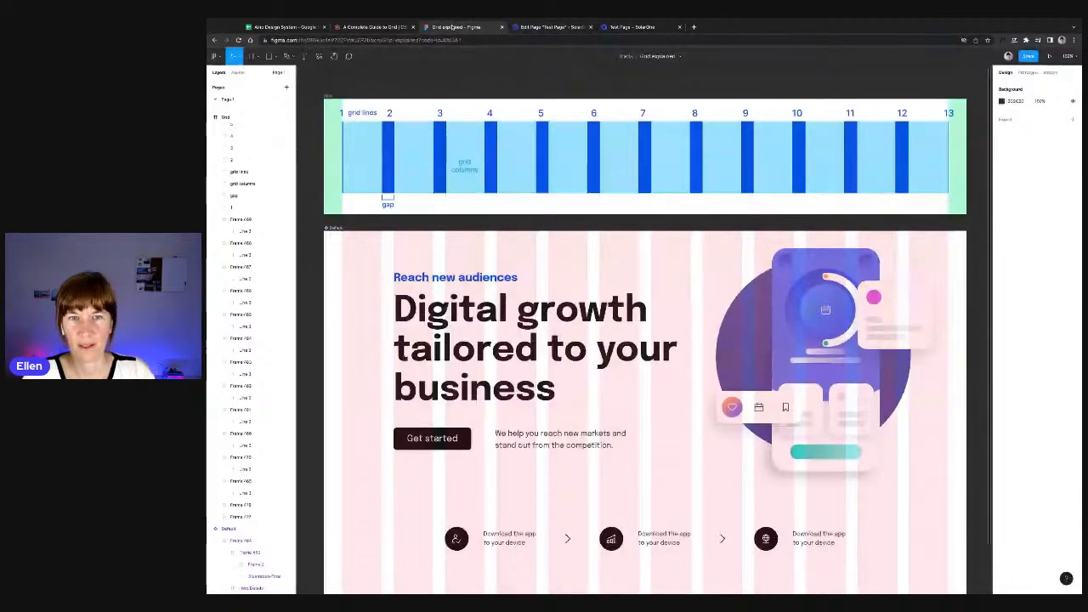
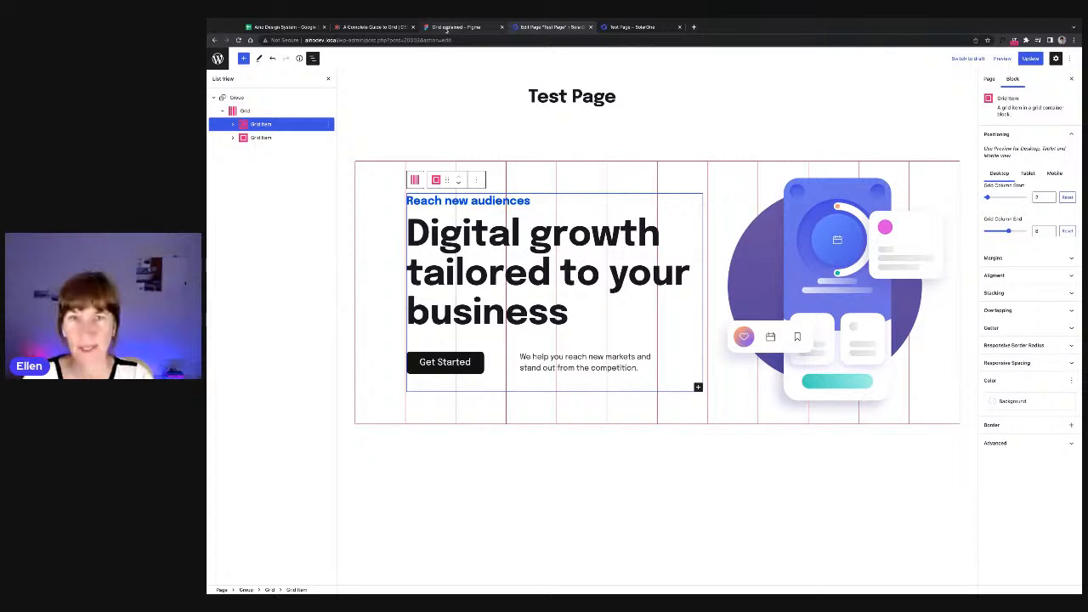
# Step: Back in the WordPress editor, expand the Grid Items in the block outline and select the Group inside the first one
pyautogui.click(232, 138)
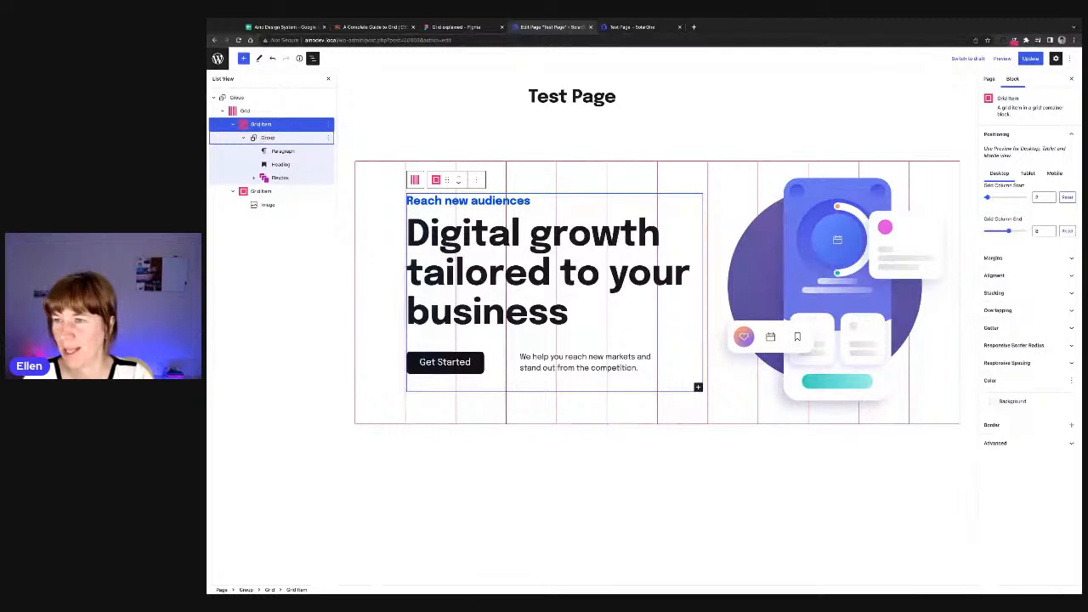
pyautogui.click(268, 137)
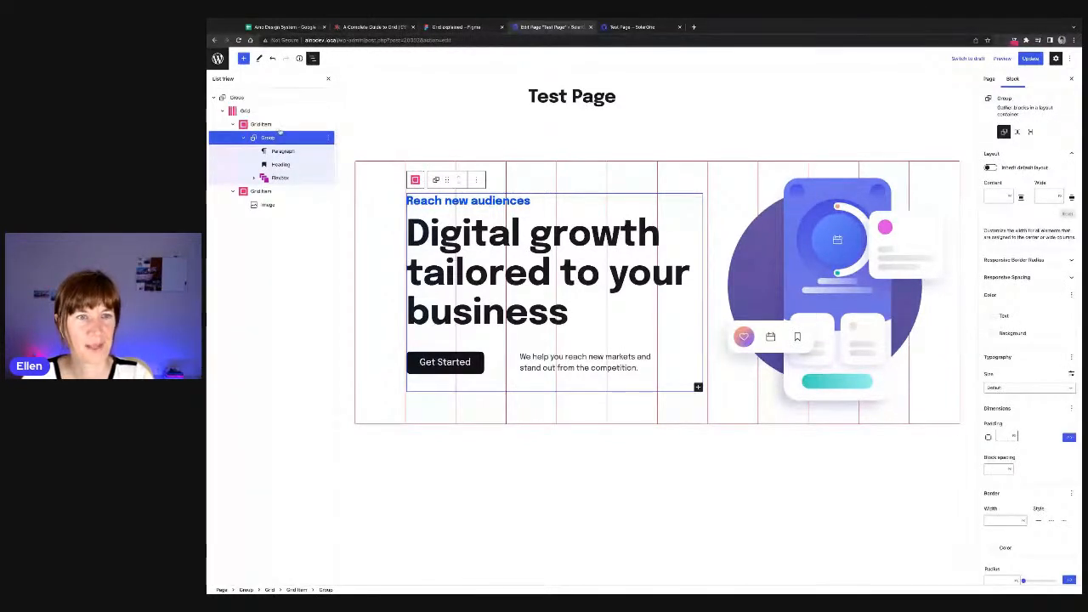
# Step: Review the desktop and tablet column positioning of the image's Grid Item, then of the text's Grid Item
pyautogui.click(279, 126)
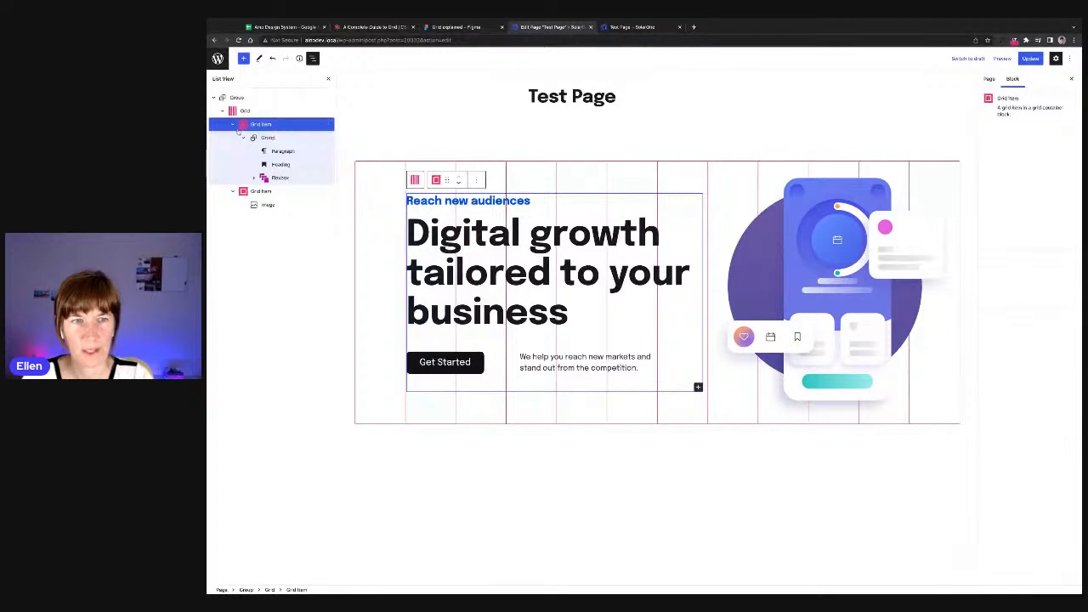
pyautogui.click(265, 152)
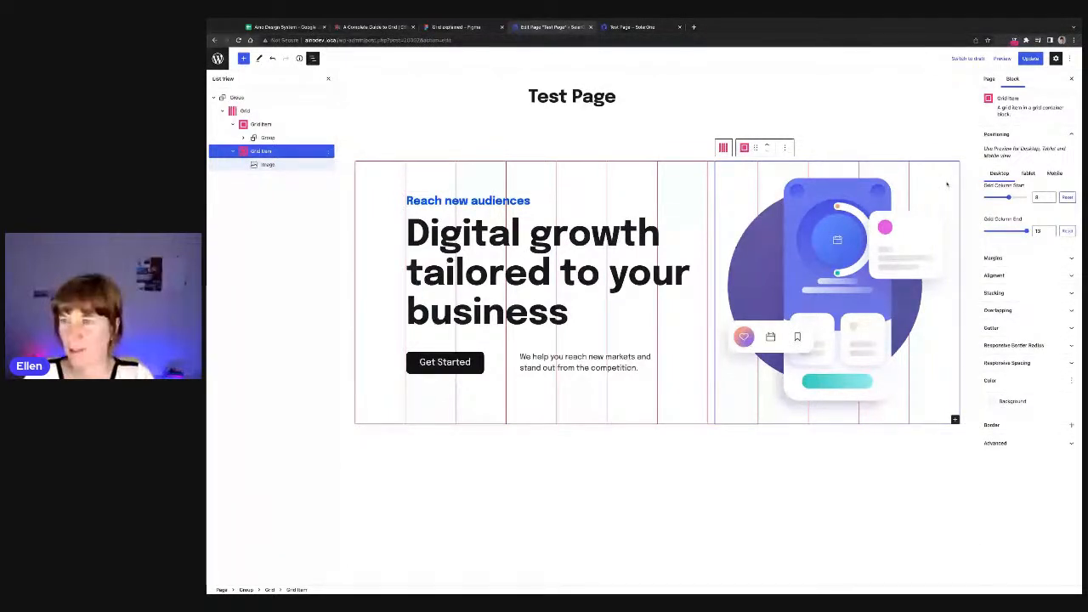
pyautogui.click(1030, 173)
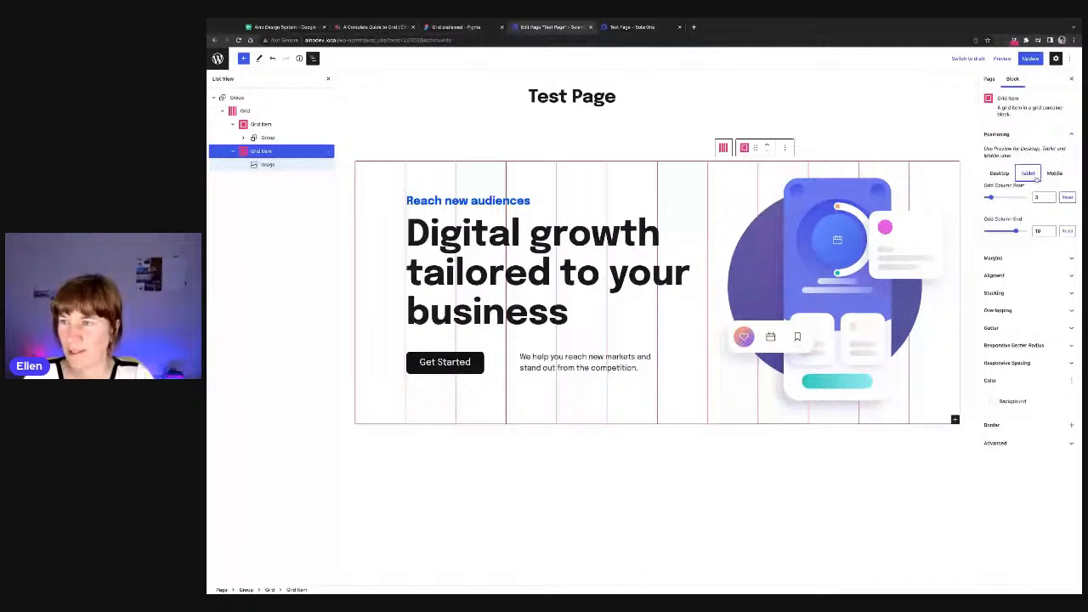
pyautogui.click(998, 174)
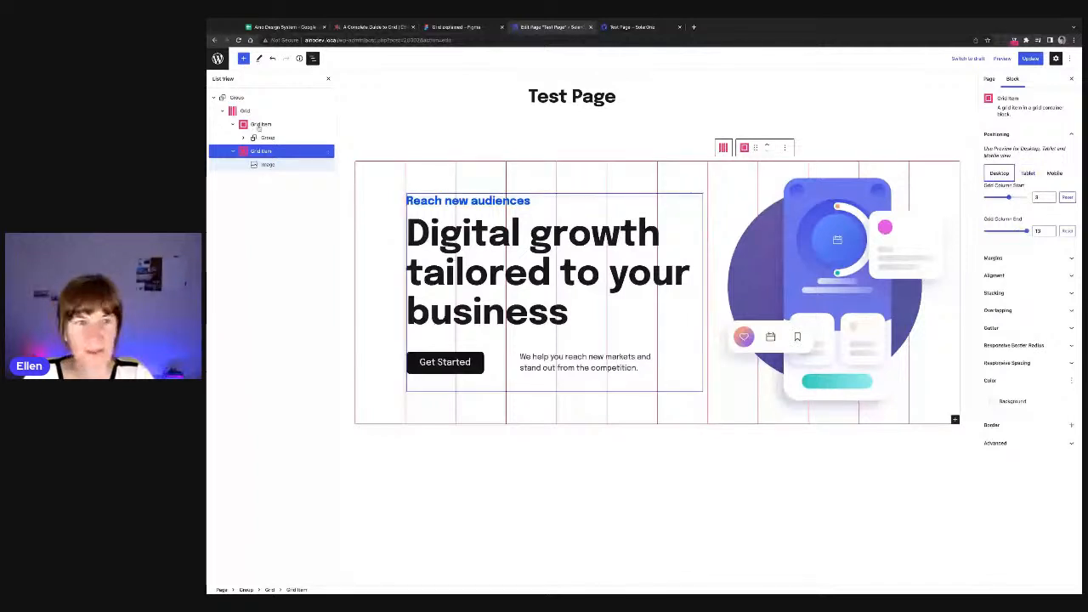
pyautogui.click(259, 126)
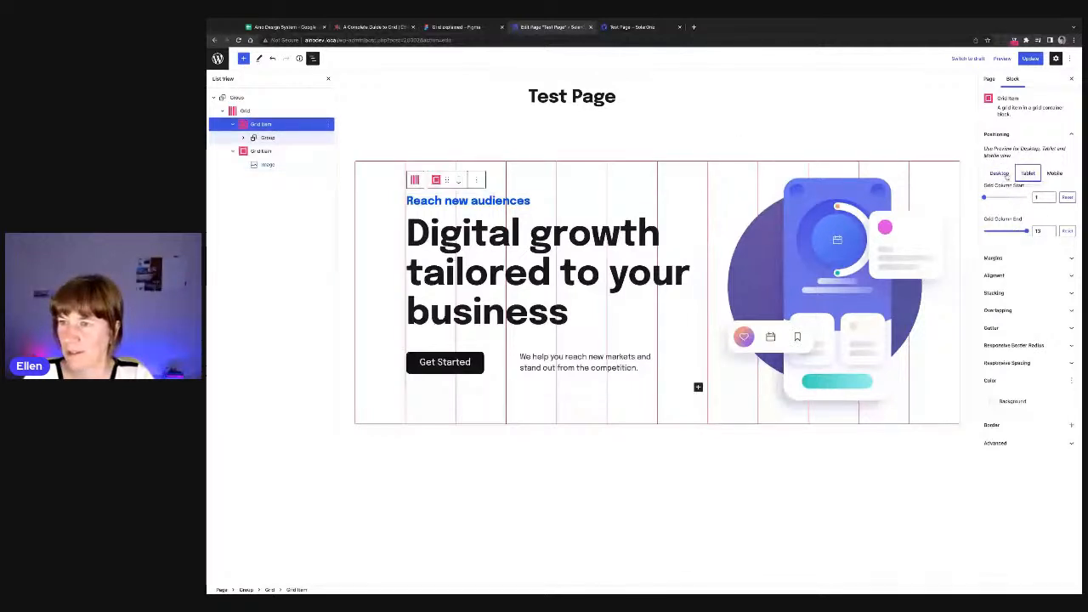
# Step: Compare the tablet and mobile column start and end settings of both Grid Items
pyautogui.click(291, 153)
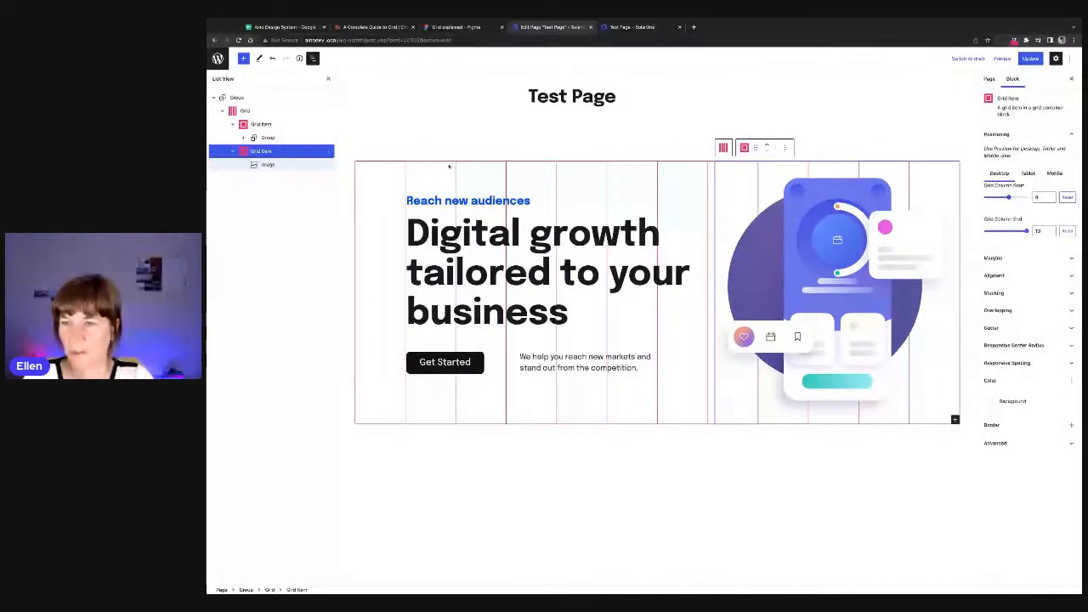
pyautogui.click(1029, 175)
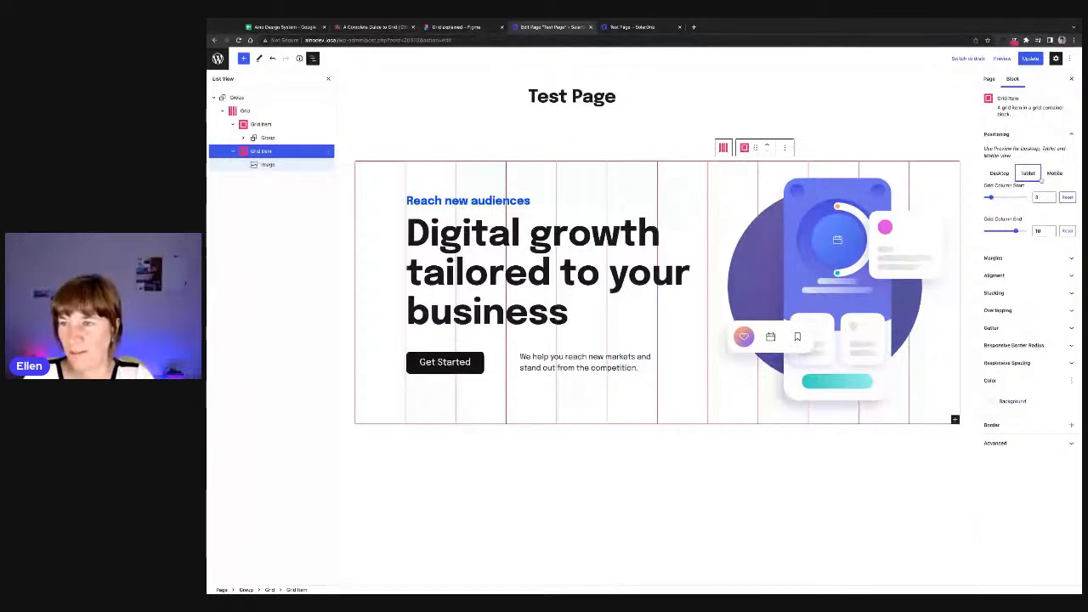
pyautogui.click(1052, 174)
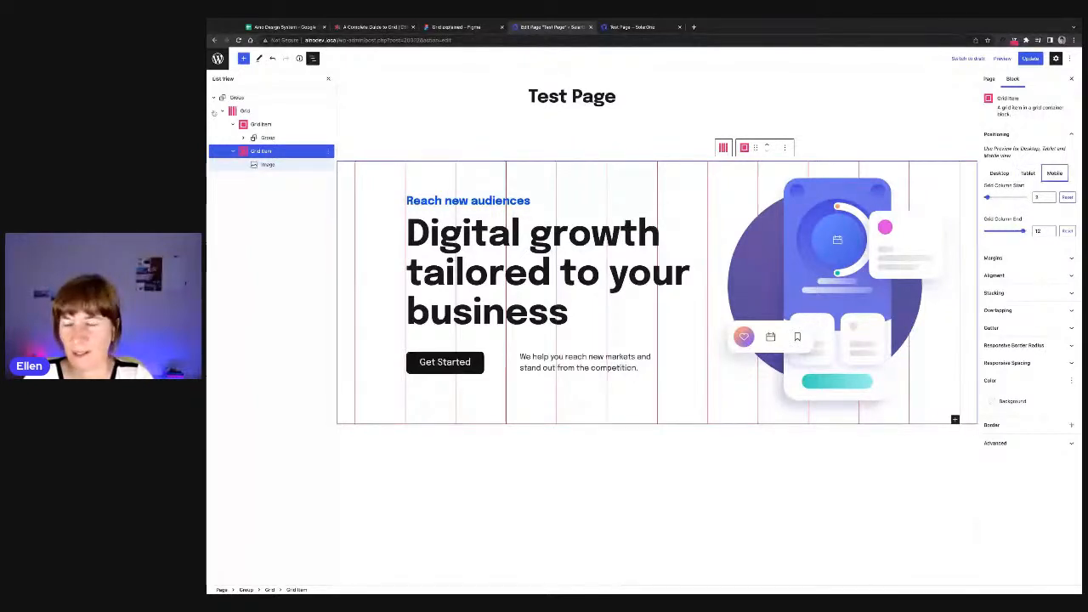
pyautogui.click(267, 124)
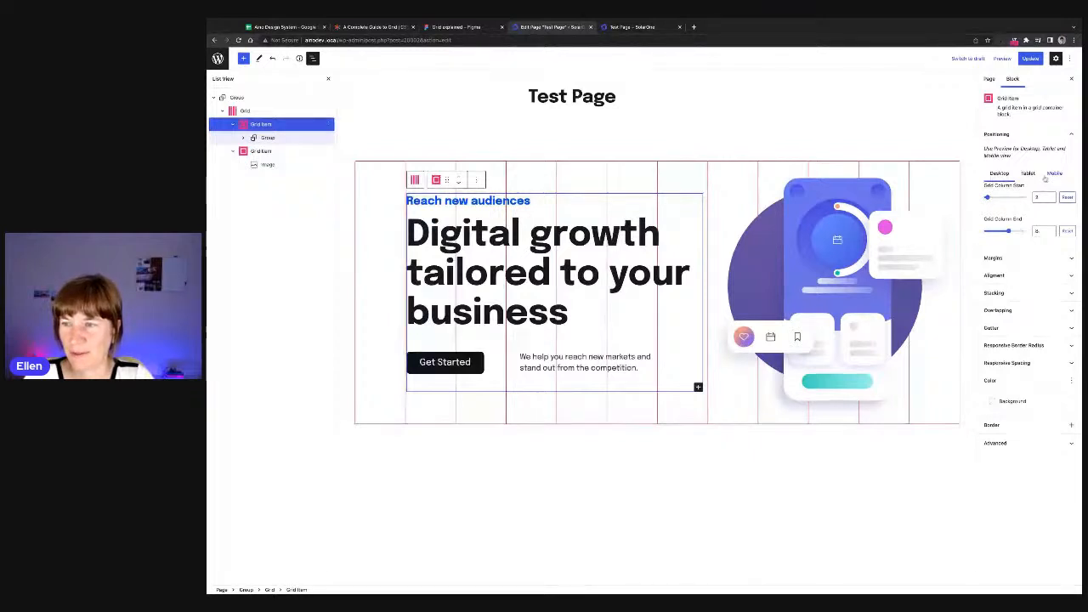
pyautogui.click(1027, 173)
pyautogui.click(1053, 174)
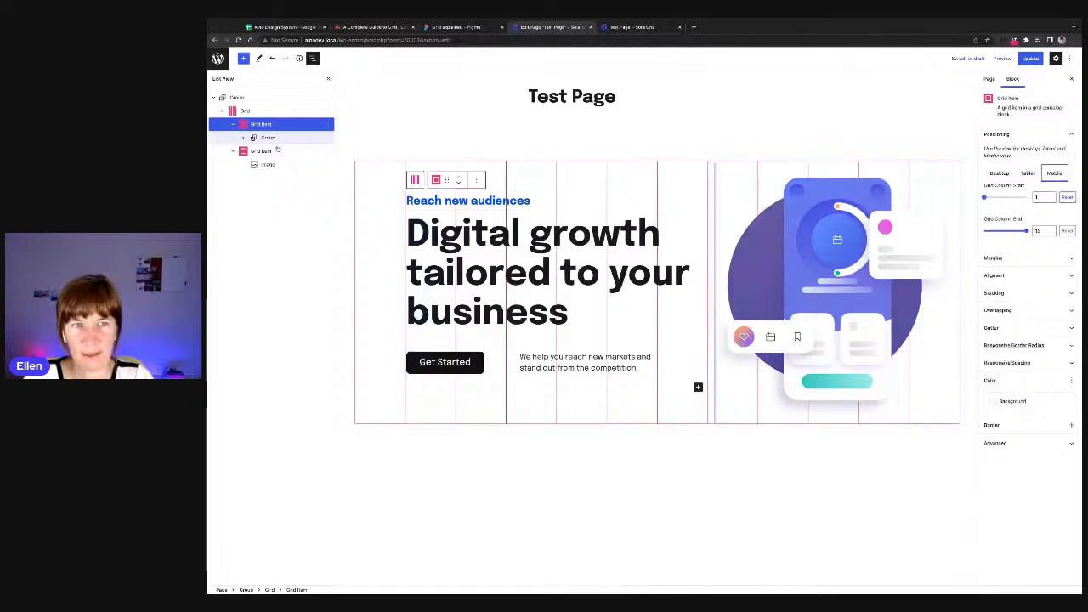
# Step: On the live Test Page, narrow the responsive preview to tablet and mobile widths and inspect the image's Grid Item markup
pyautogui.click(618, 30)
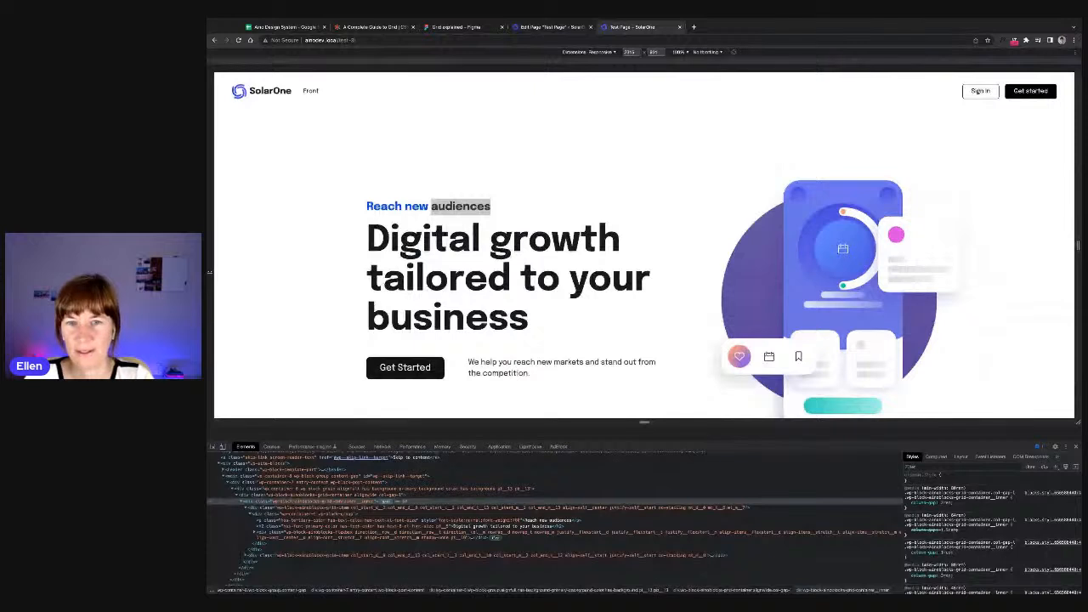
pyautogui.moveTo(210, 246); pyautogui.dragTo(457, 246)
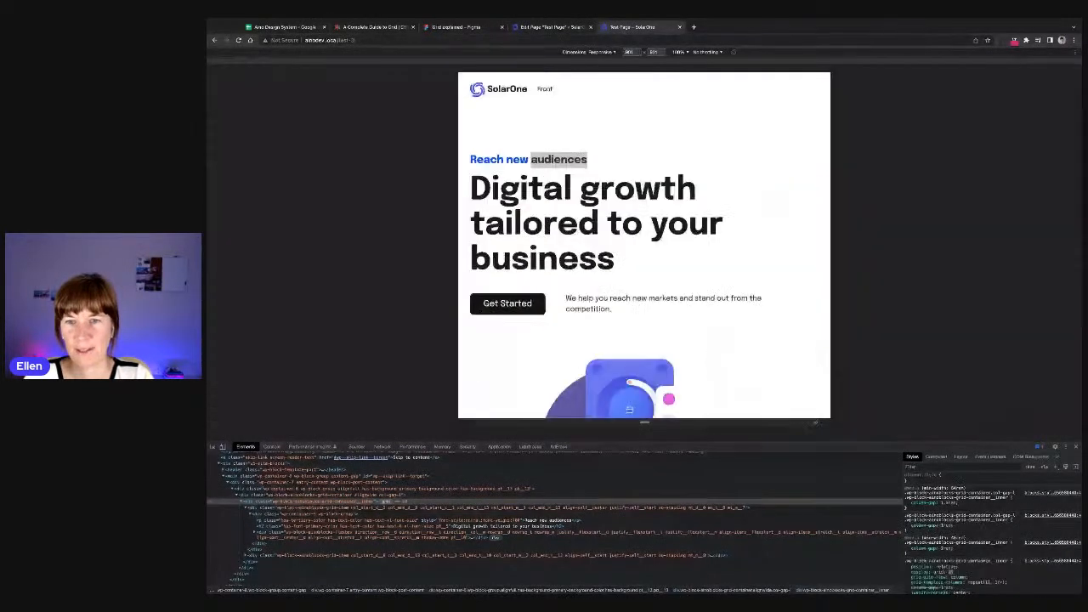
pyautogui.moveTo(832, 247); pyautogui.dragTo(759, 245)
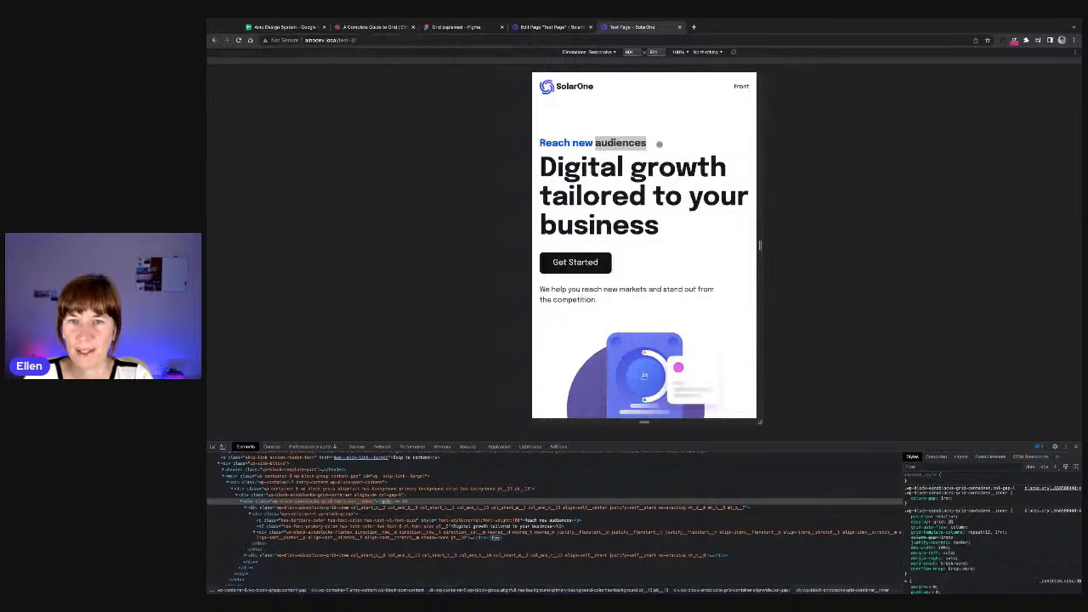
pyautogui.scroll(-2, 554, 240)
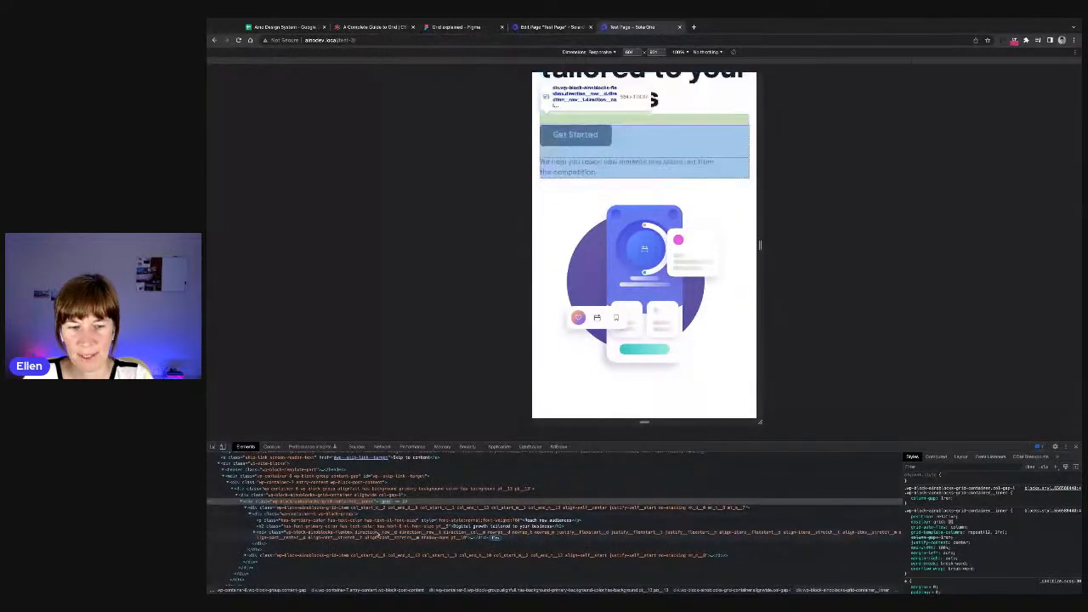
pyautogui.click(378, 554)
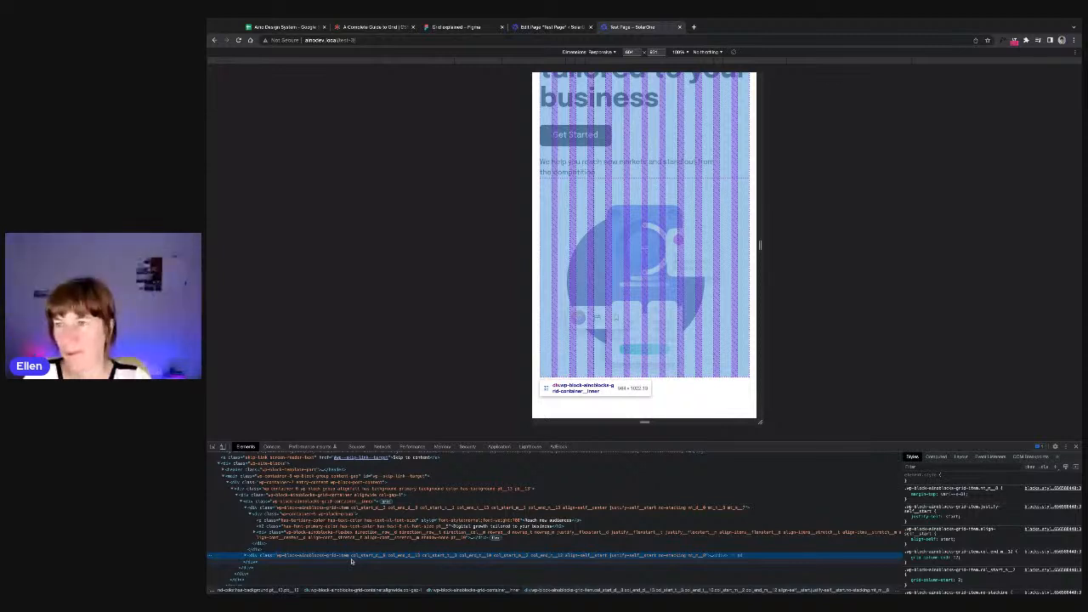
# Step: Return to the page editor and view the font size options of the "Digital growth tailored to your business" heading
pyautogui.hotkey('ctrl', 'shift', 'Tab')
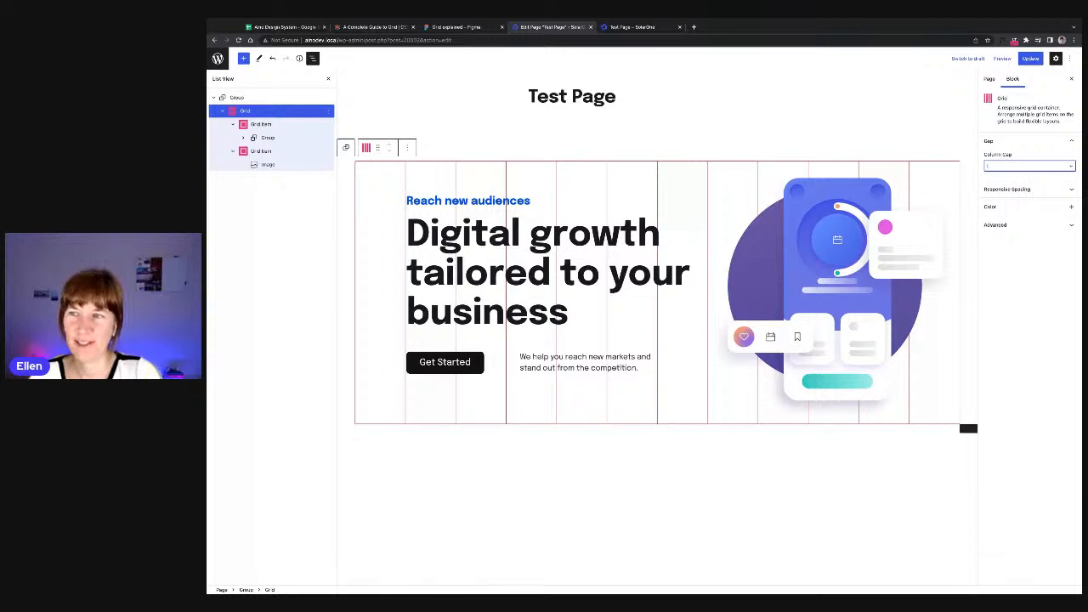
pyautogui.click(568, 233)
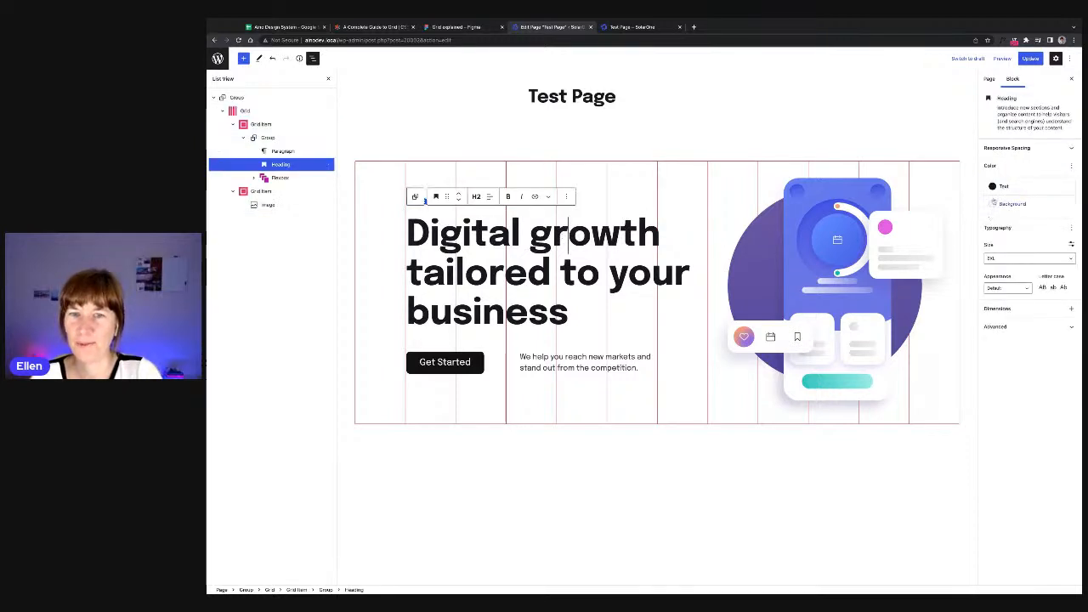
pyautogui.click(1012, 258)
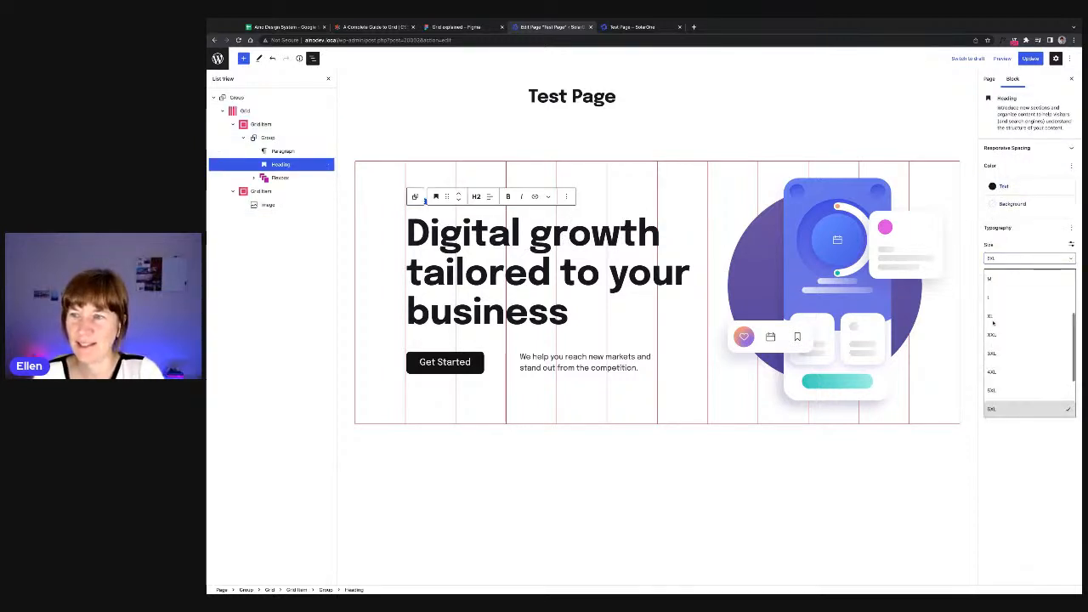
pyautogui.click(633, 94)
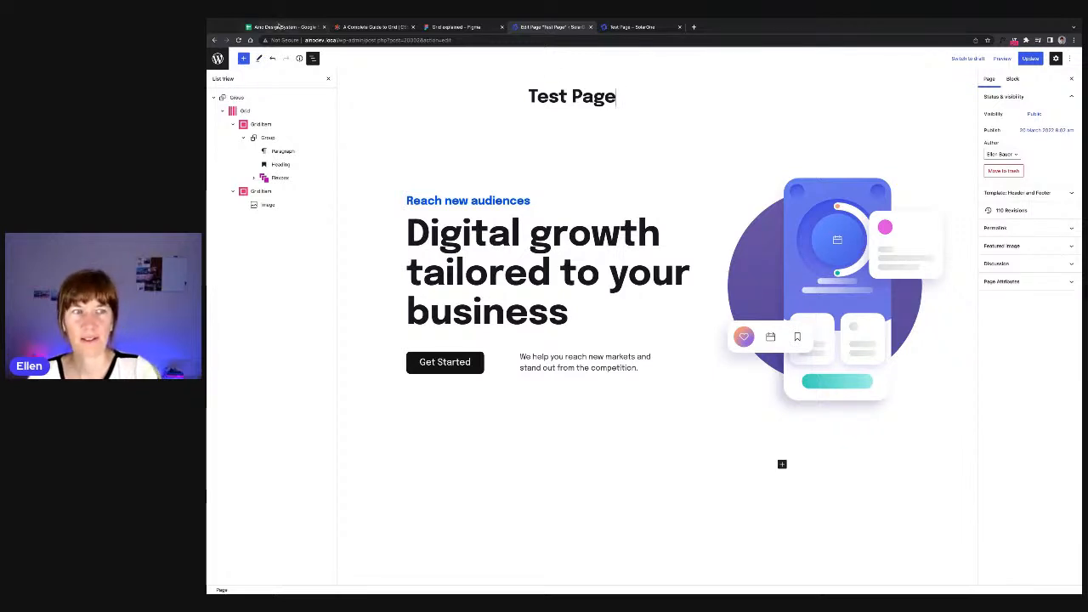
# Step: Examine the Grid Gaps and Spacing sheets of the Aino Design System spreadsheet in Google Sheets
pyautogui.click(280, 28)
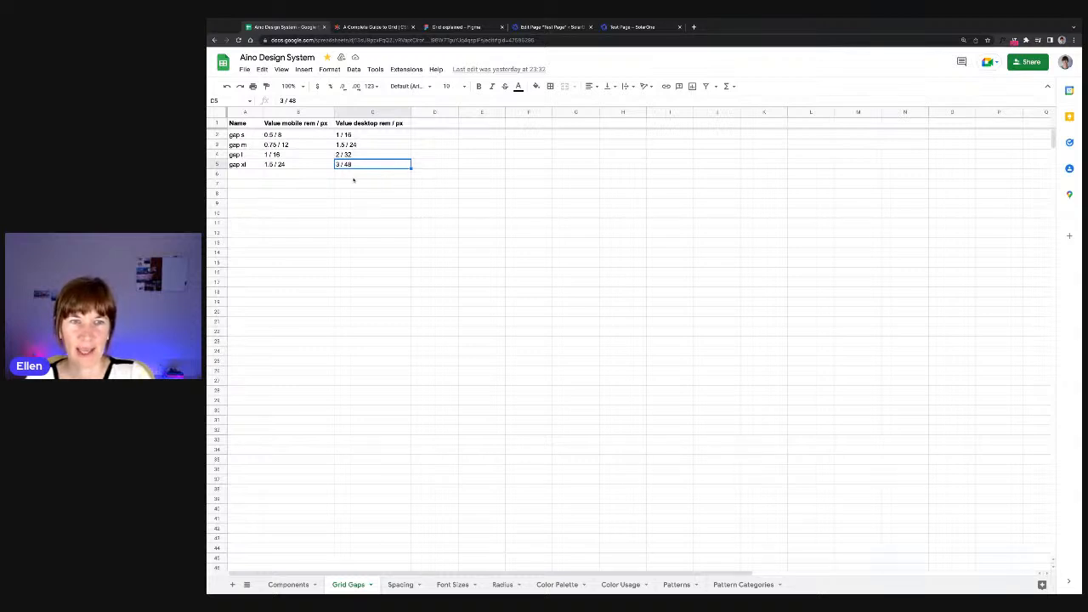
pyautogui.click(567, 28)
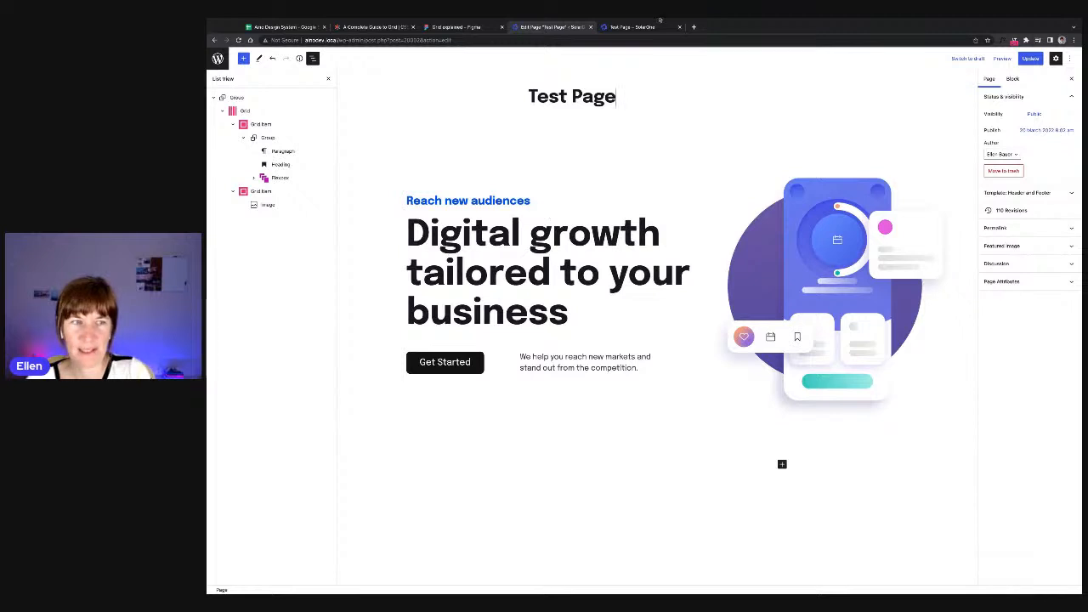
pyautogui.click(305, 30)
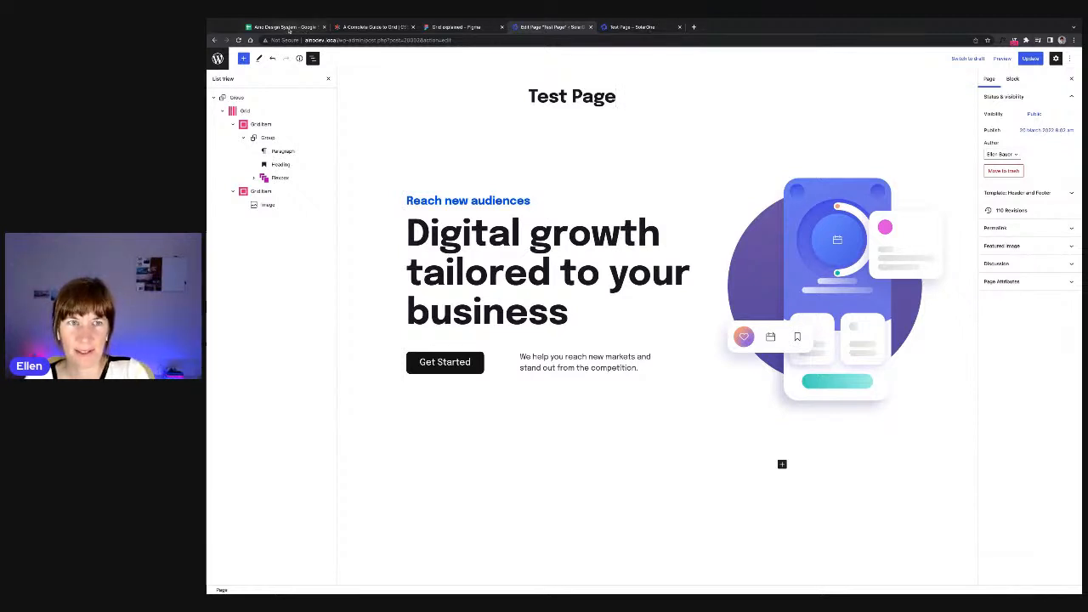
pyautogui.click(393, 584)
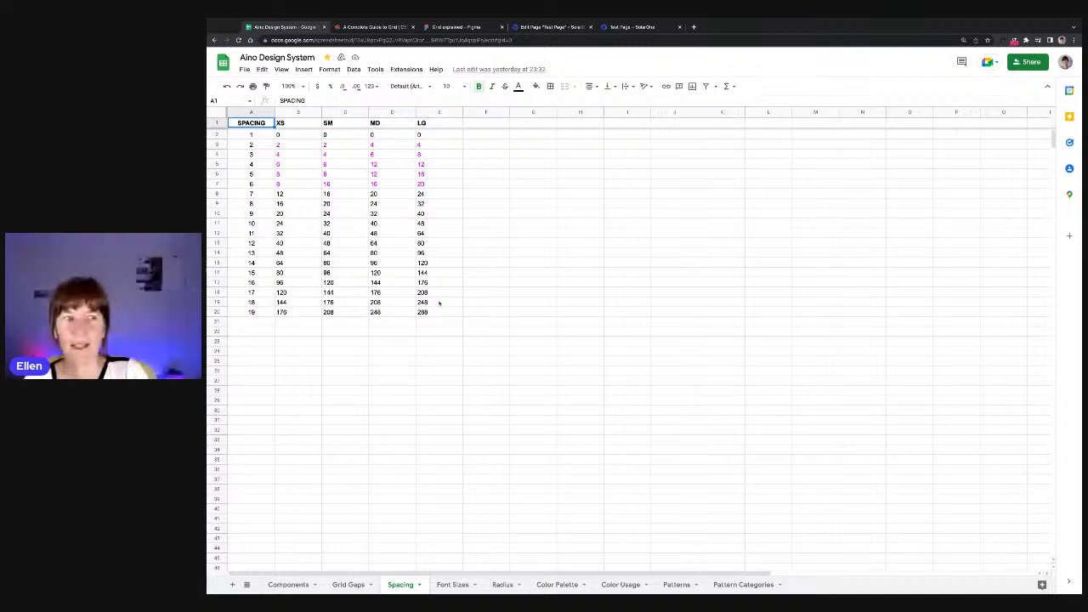
pyautogui.hotkey('ctrl', 't')
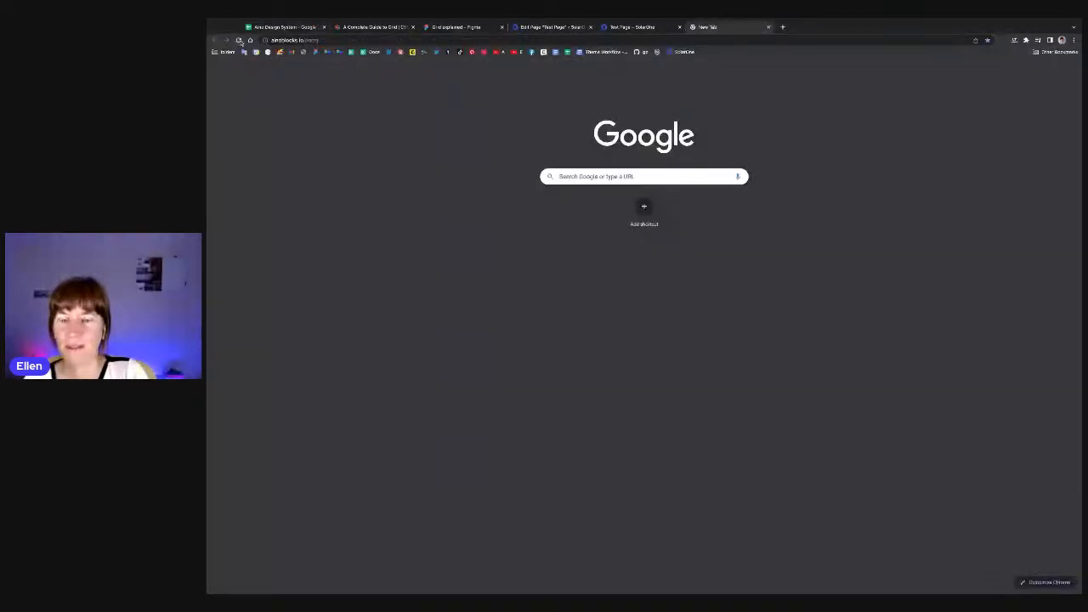
pyautogui.hotkey('ctrl', 'w')
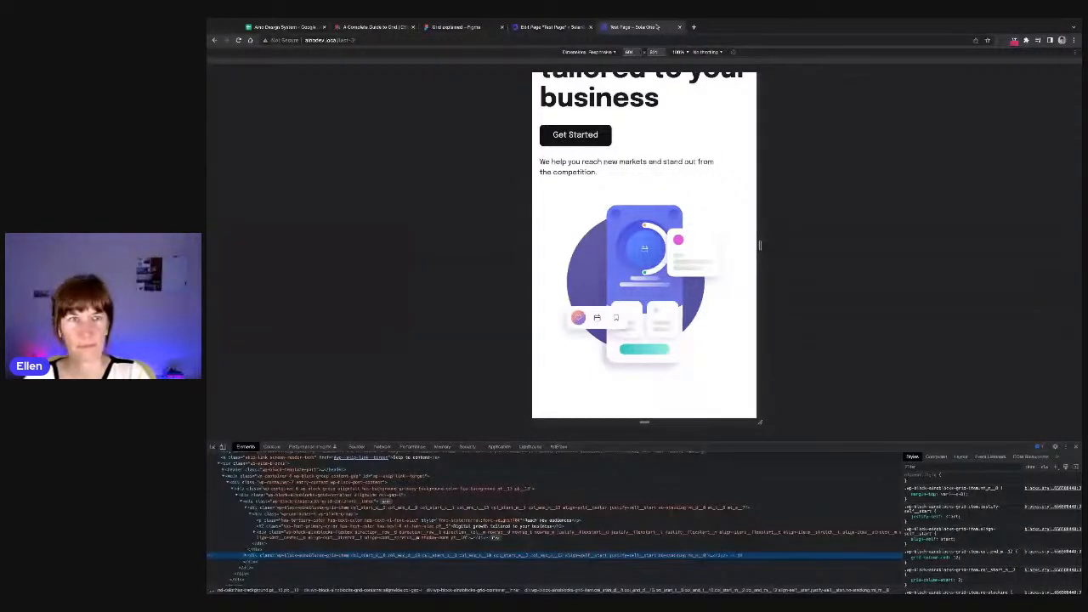
pyautogui.click(206, 237)
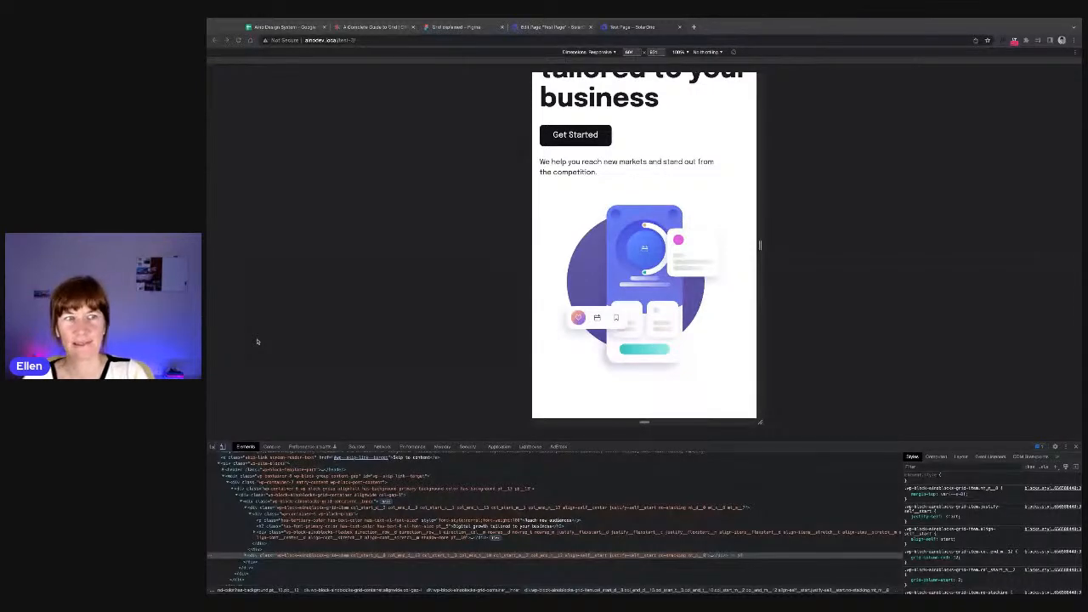
pyautogui.click(313, 337)
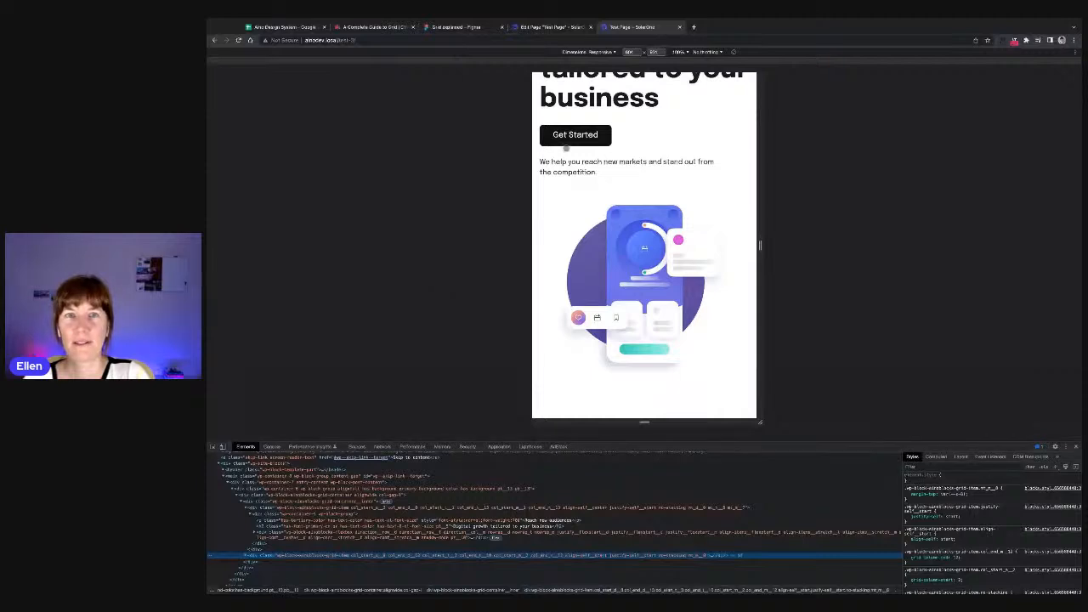
# Step: Compare the grid gap in the Figma design with the Grid block's Column Gap options in WordPress and the Grid Gaps sheet
pyautogui.click(462, 27)
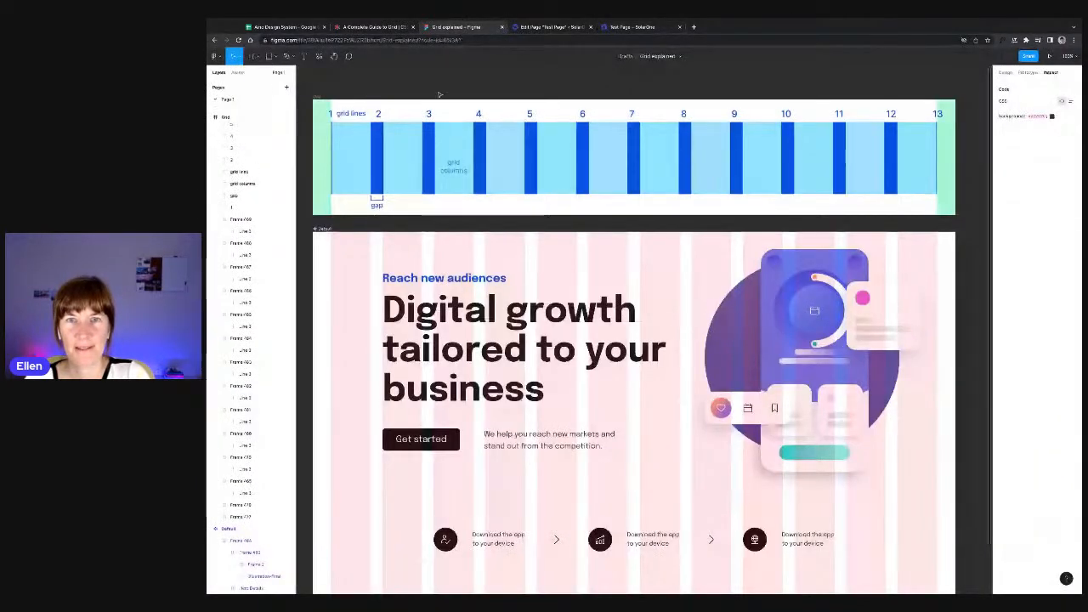
pyautogui.click(535, 27)
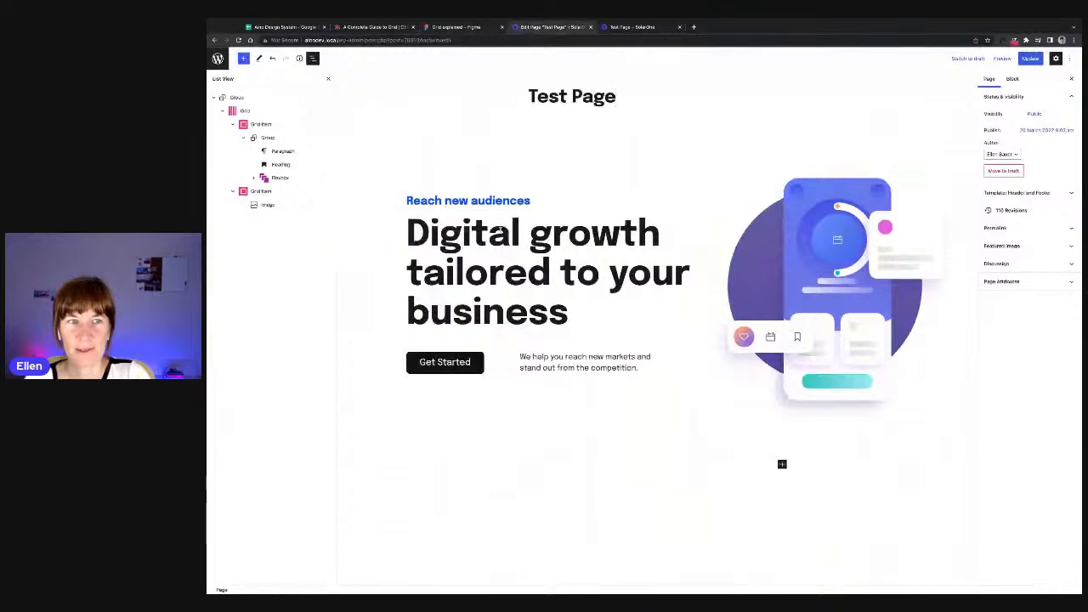
pyautogui.click(247, 110)
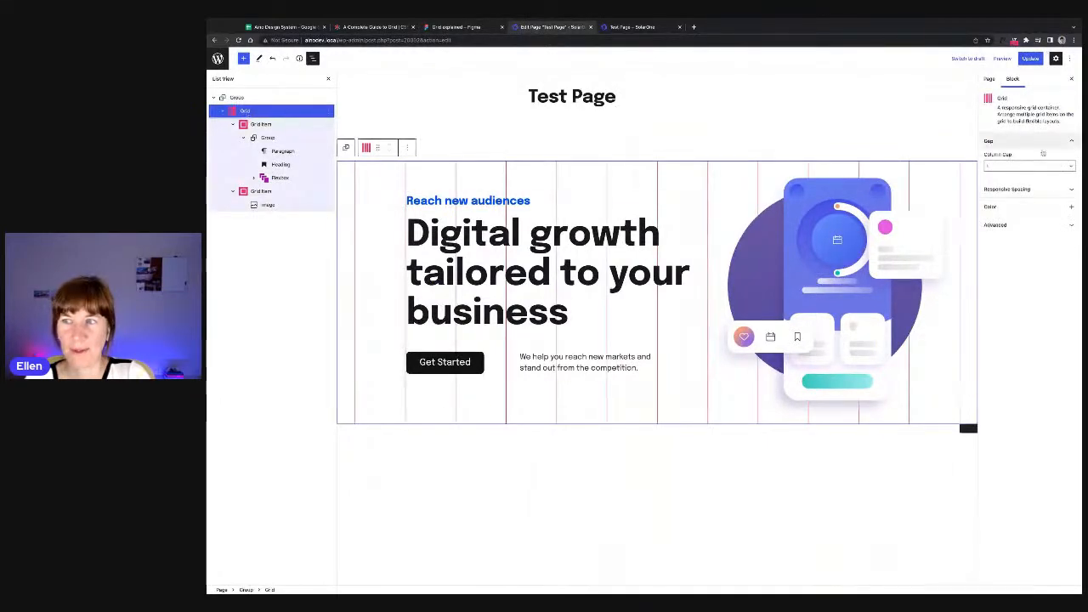
pyautogui.click(995, 167)
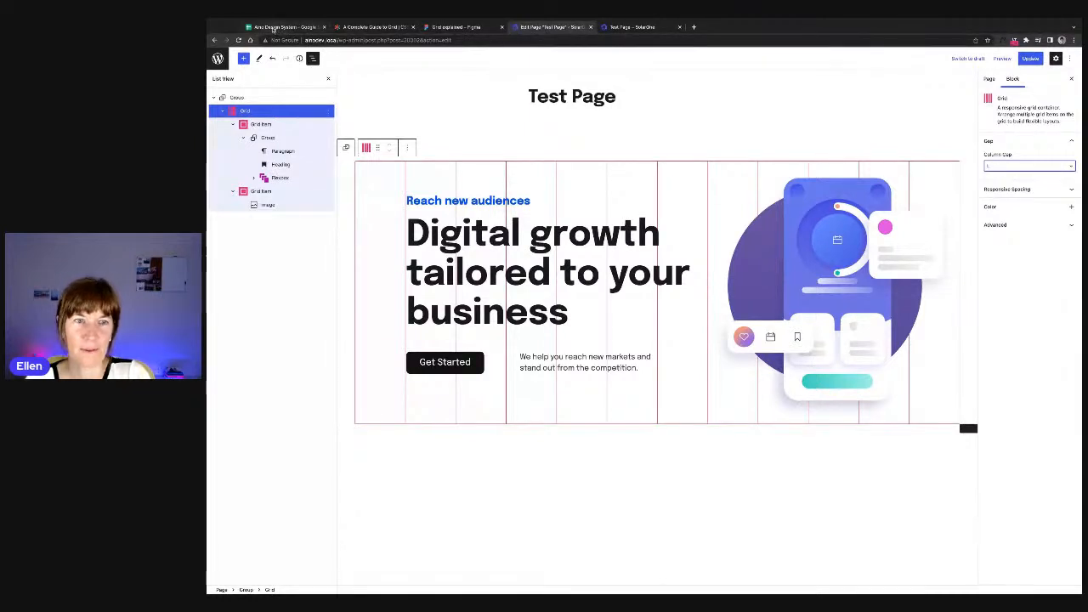
pyautogui.click(281, 27)
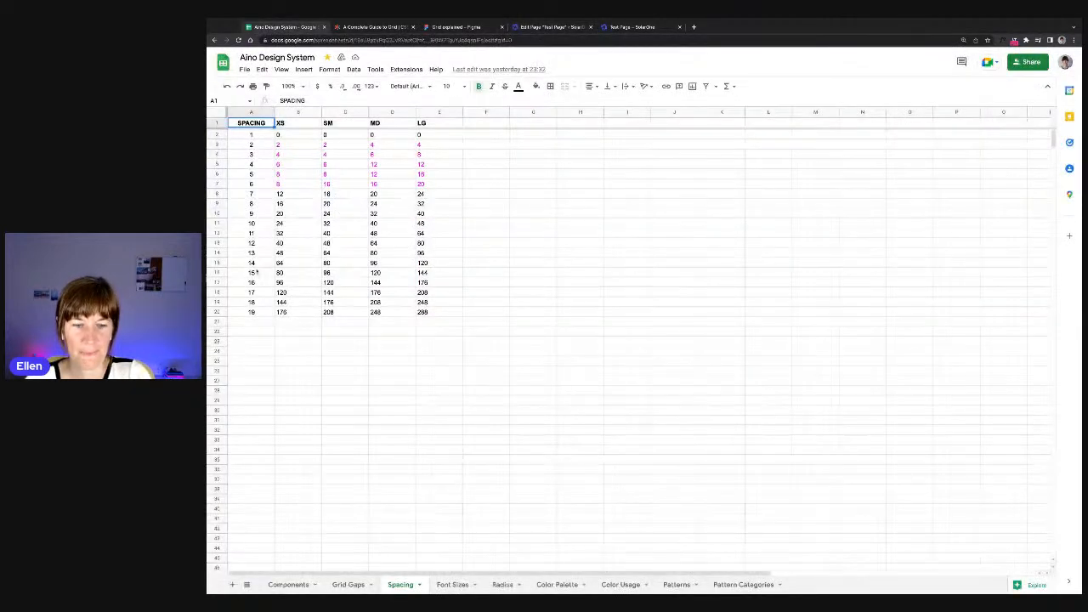
pyautogui.click(350, 585)
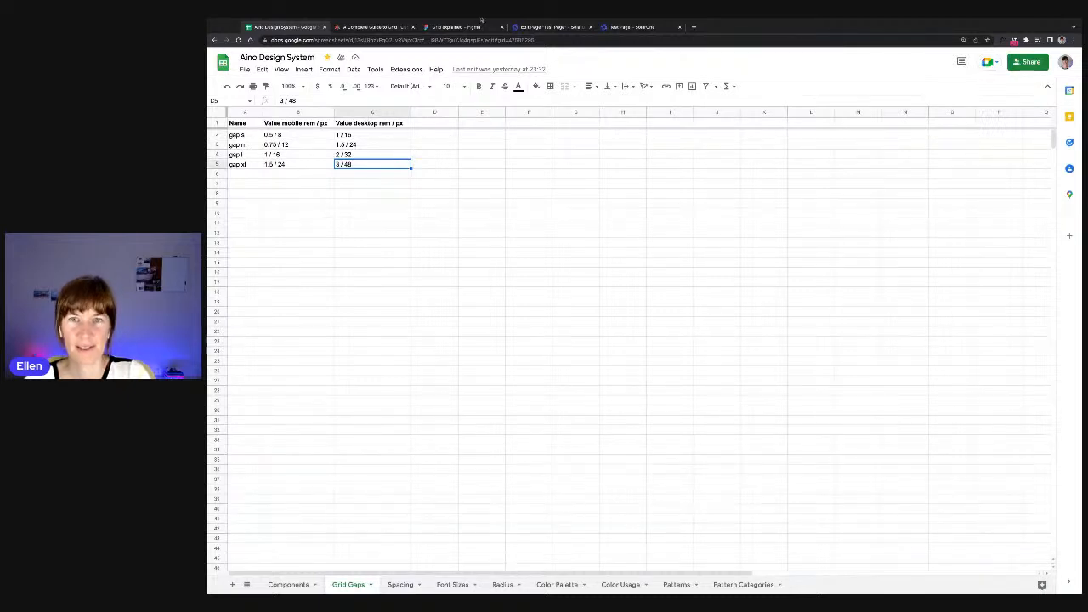
# Step: Back in the WordPress editor, collapse the first Grid Item in the block outline and select the image's Grid Item
pyautogui.click(536, 27)
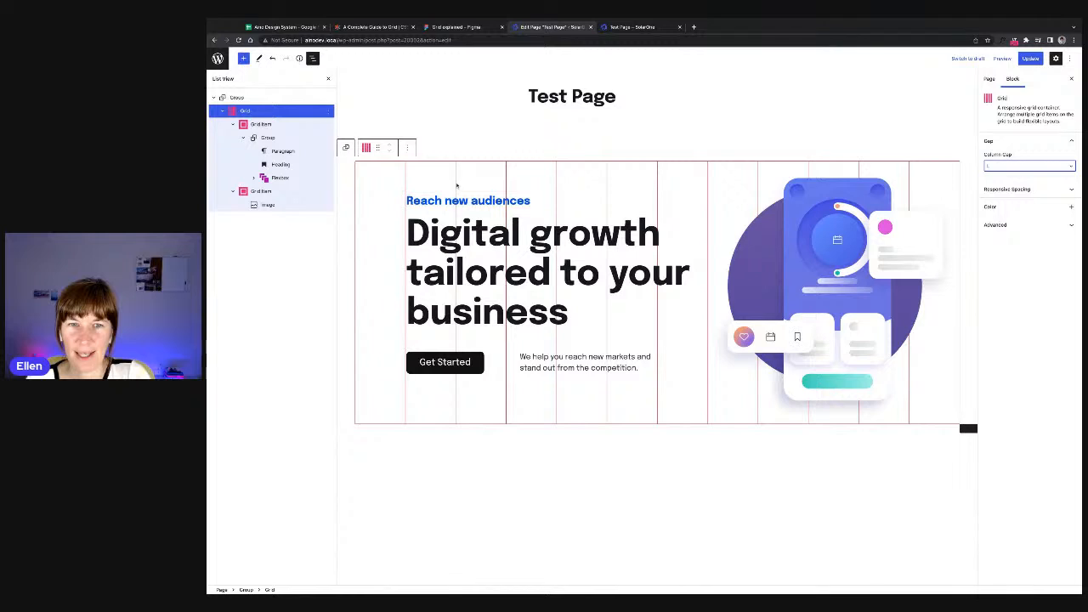
pyautogui.click(233, 124)
pyautogui.click(255, 137)
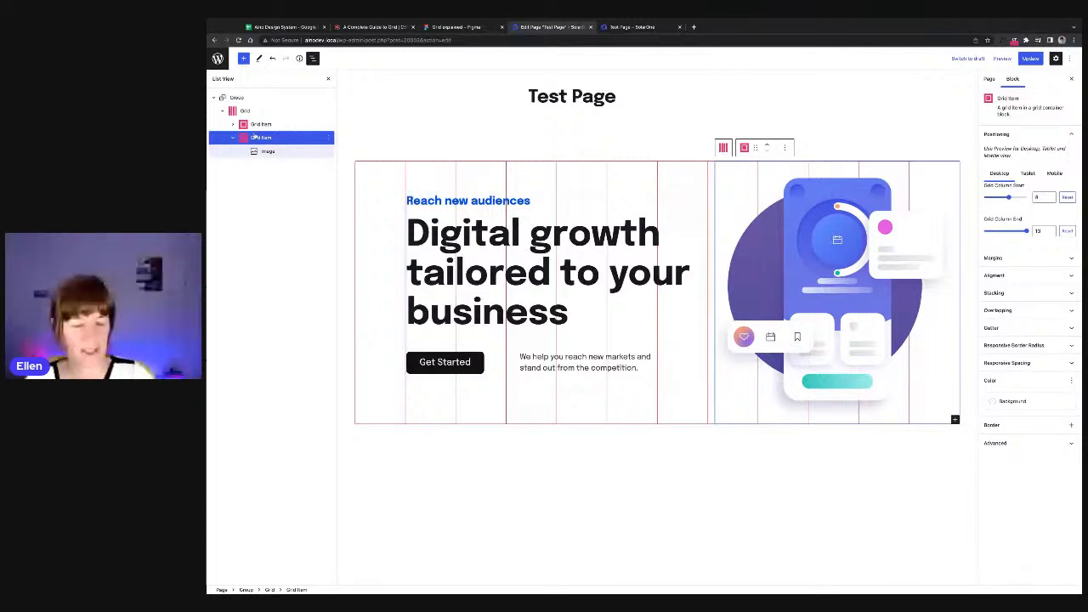
# Step: Compare the image Grid Item's Mobile and Desktop column positioning and view the settings of its parent Grid and Group
pyautogui.click(1054, 174)
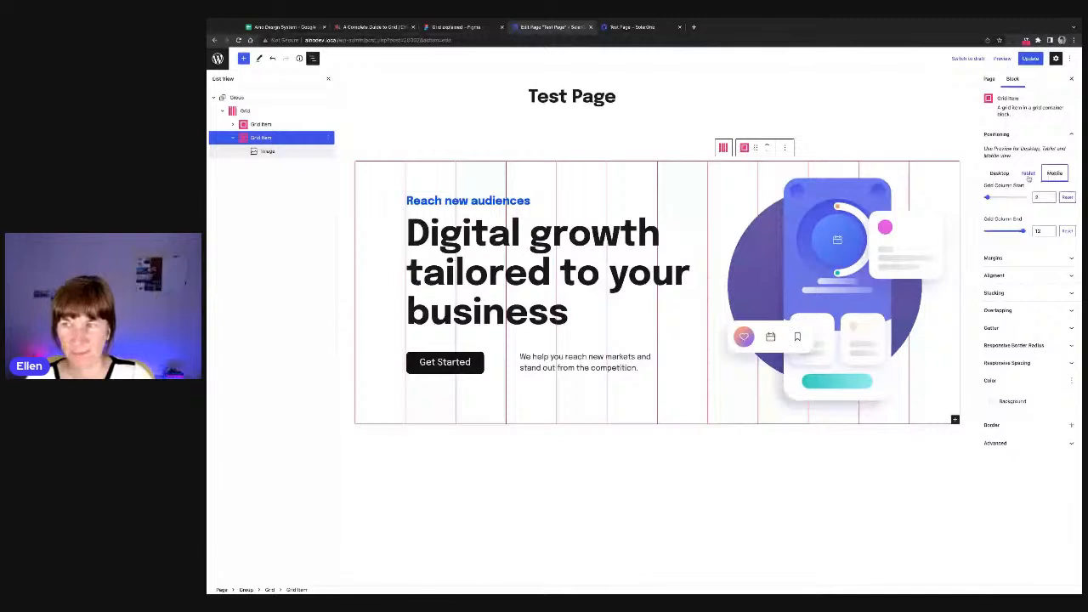
pyautogui.click(998, 173)
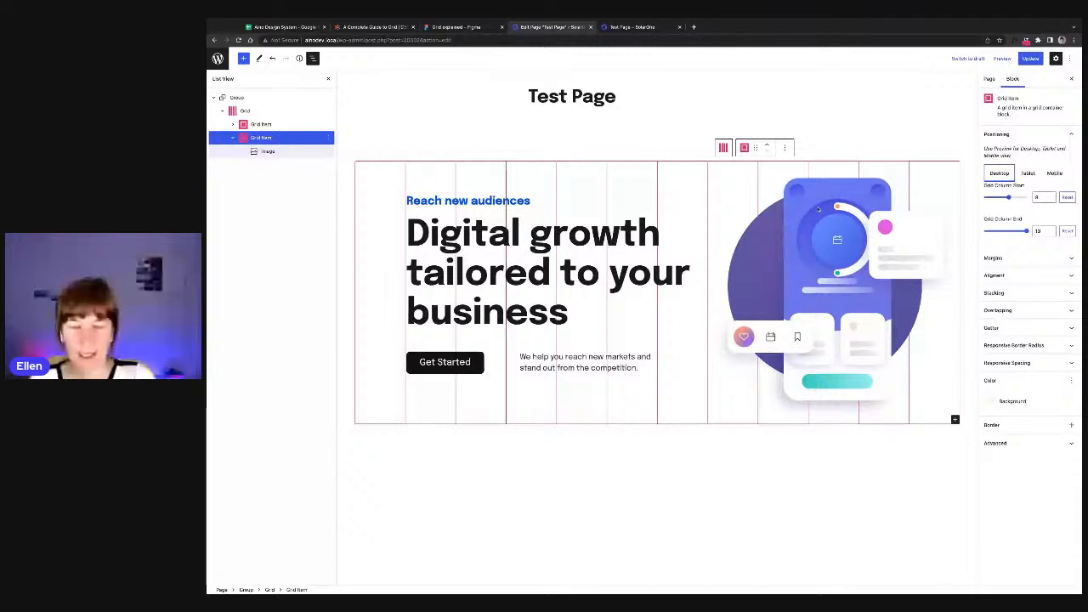
pyautogui.click(262, 109)
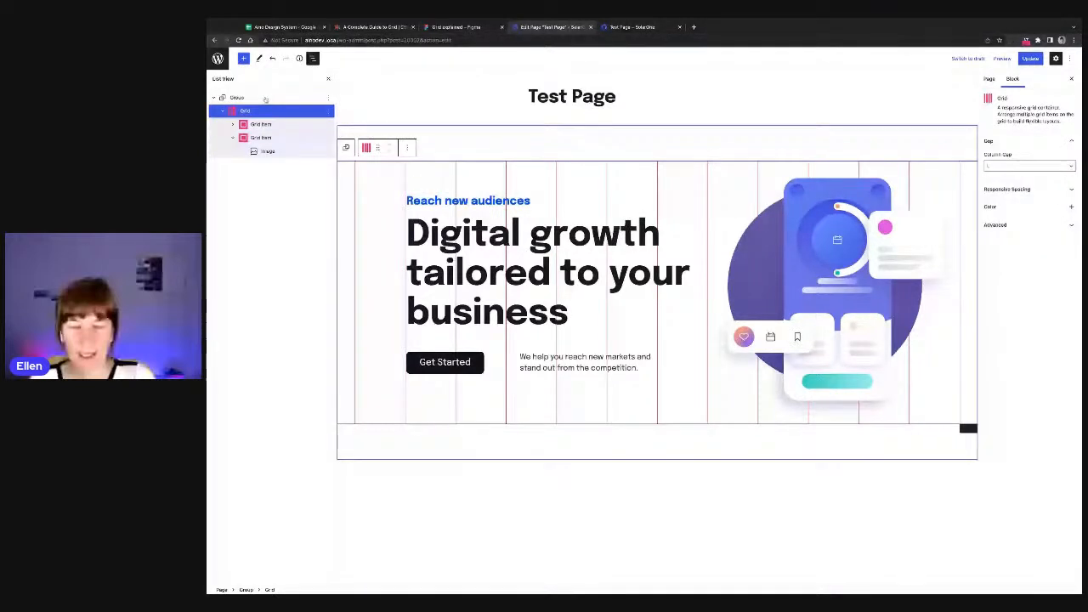
pyautogui.click(236, 98)
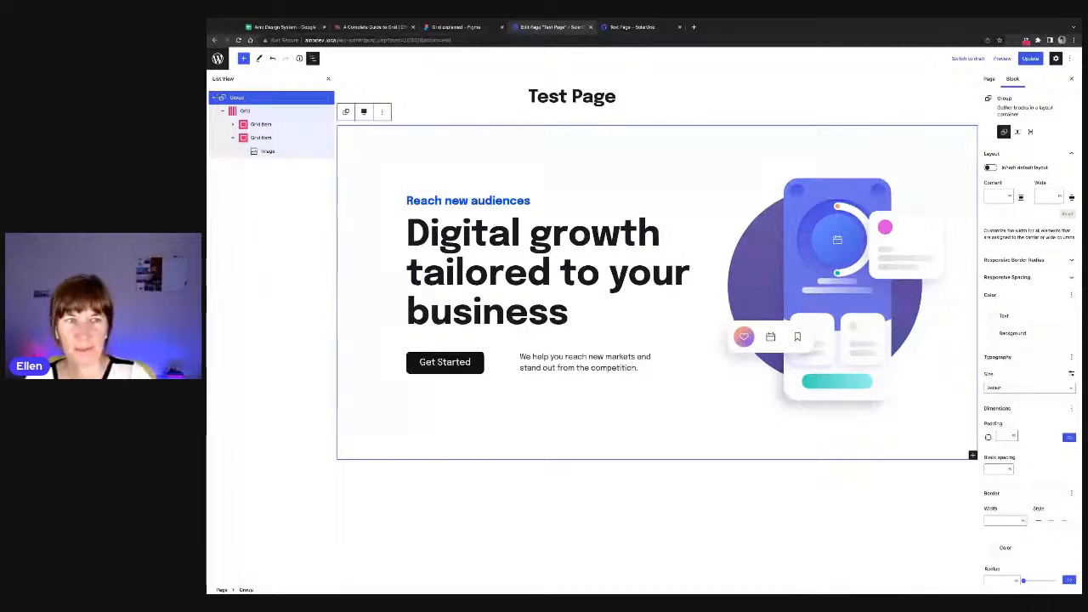
# Step: Insert the dark "Featured text left and image right (variant)" pattern below the hero Group and show the block outline again
pyautogui.click(217, 98)
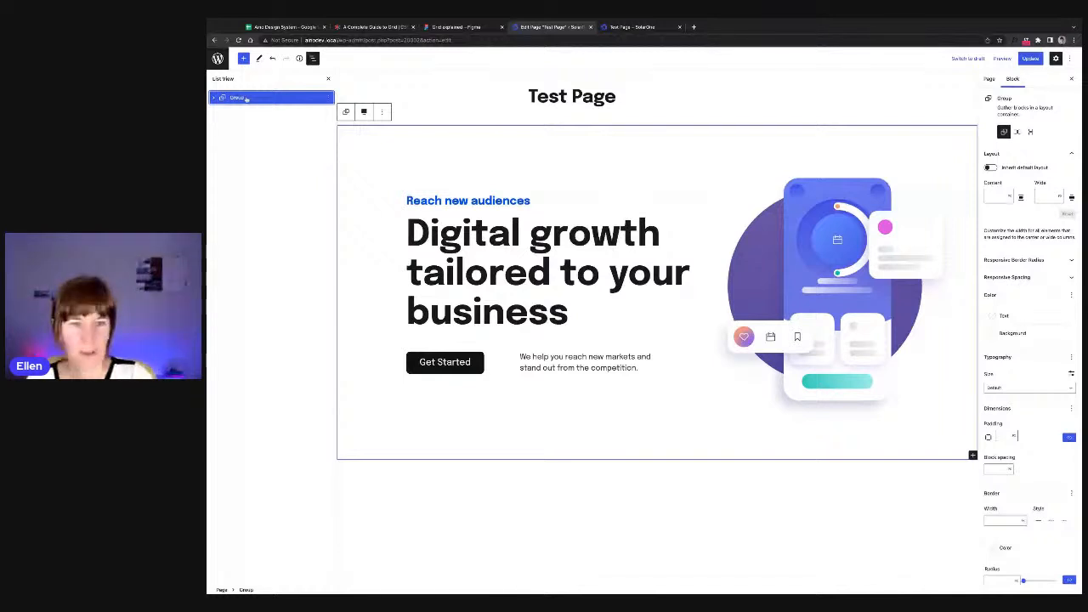
pyautogui.click(243, 58)
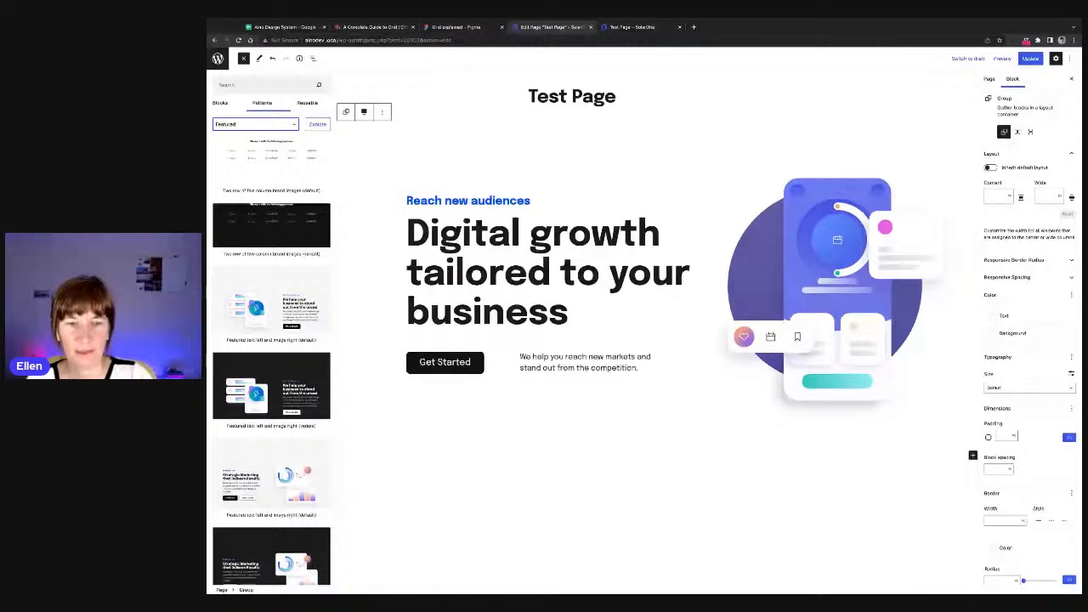
pyautogui.click(271, 385)
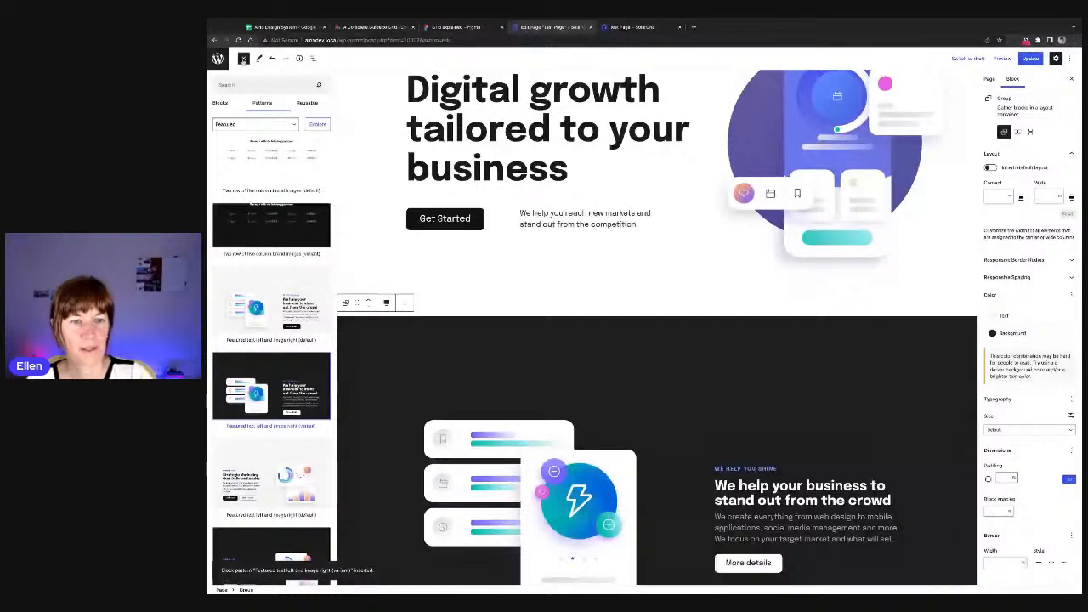
pyautogui.click(243, 59)
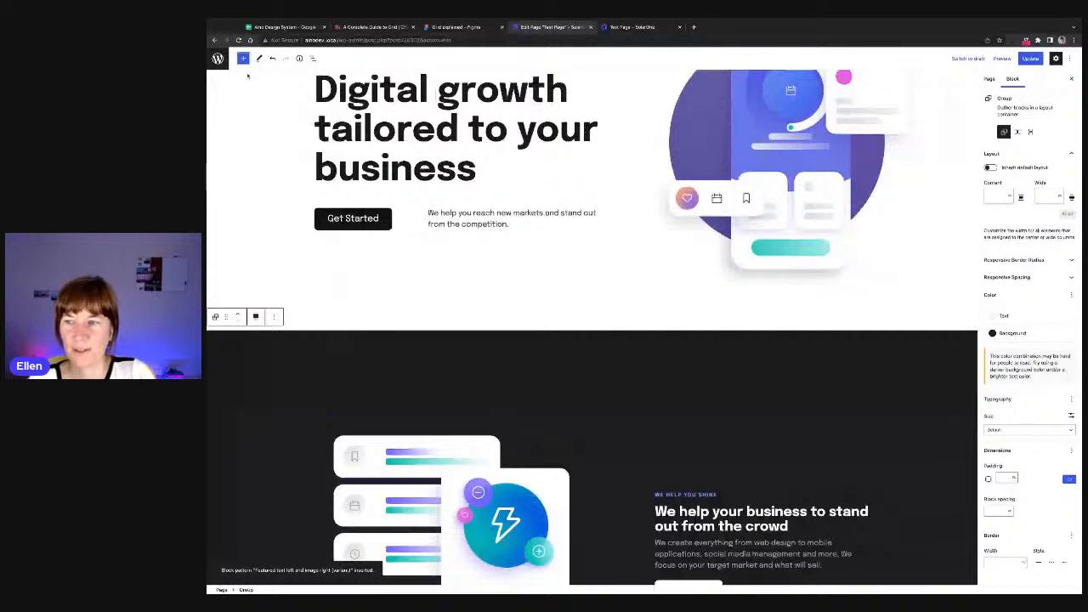
pyautogui.click(313, 58)
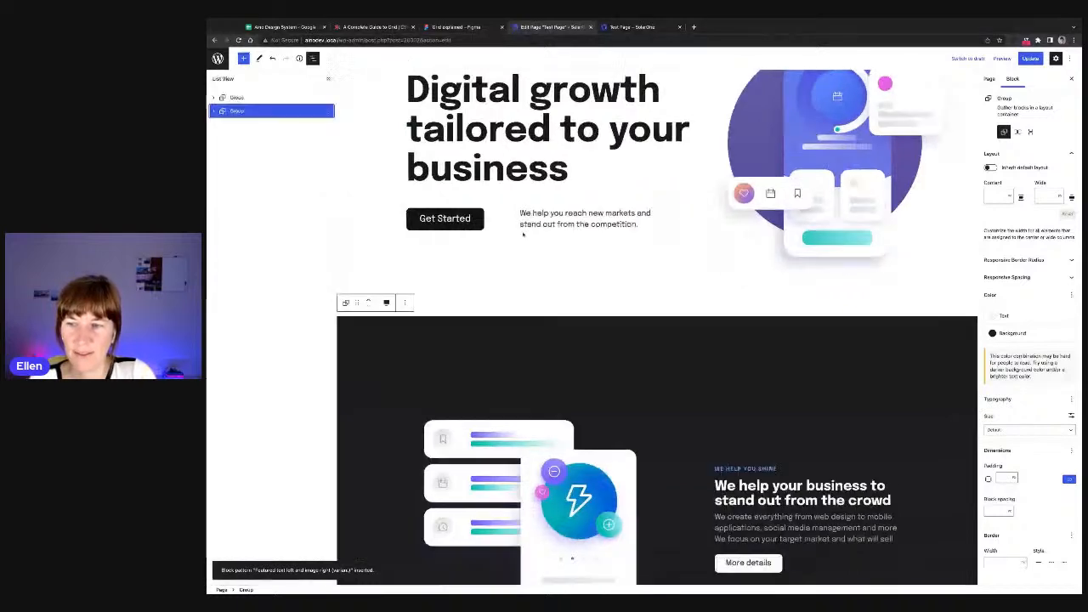
# Step: Try a custom purple background on the inserted pattern's Group and replace it with a near-black theme color
pyautogui.click(1011, 332)
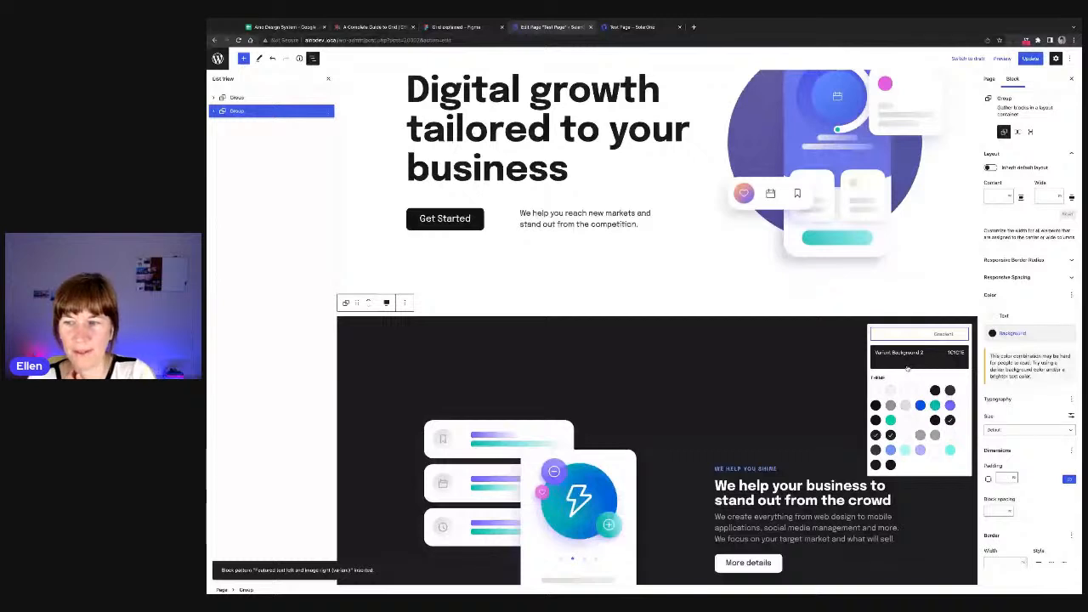
pyautogui.click(907, 367)
pyautogui.click(812, 383)
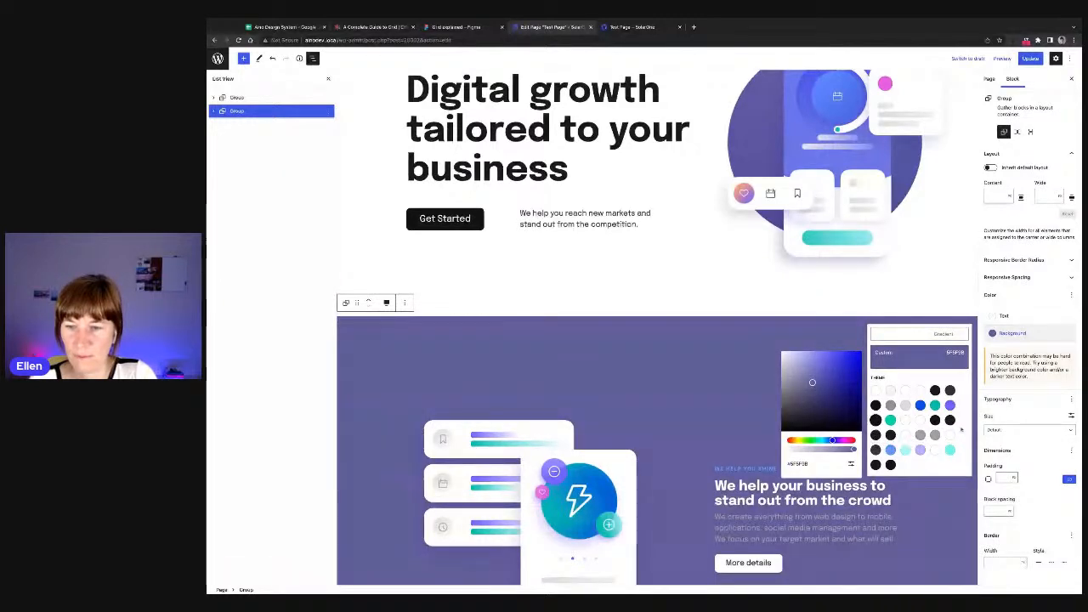
pyautogui.click(934, 420)
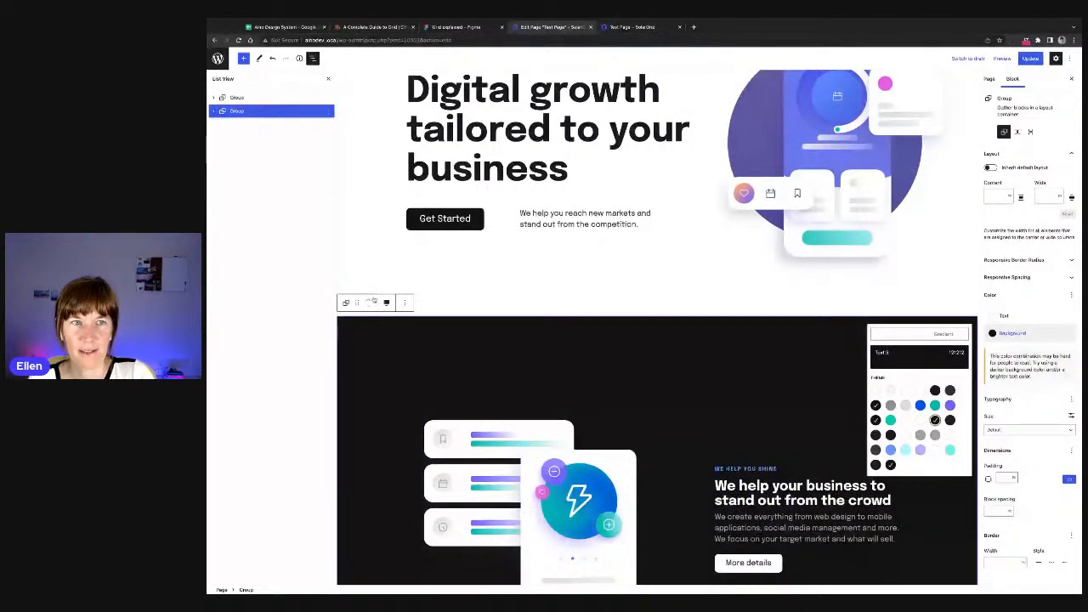
# Step: Close the color options and update the page to save the added section
pyautogui.click(368, 299)
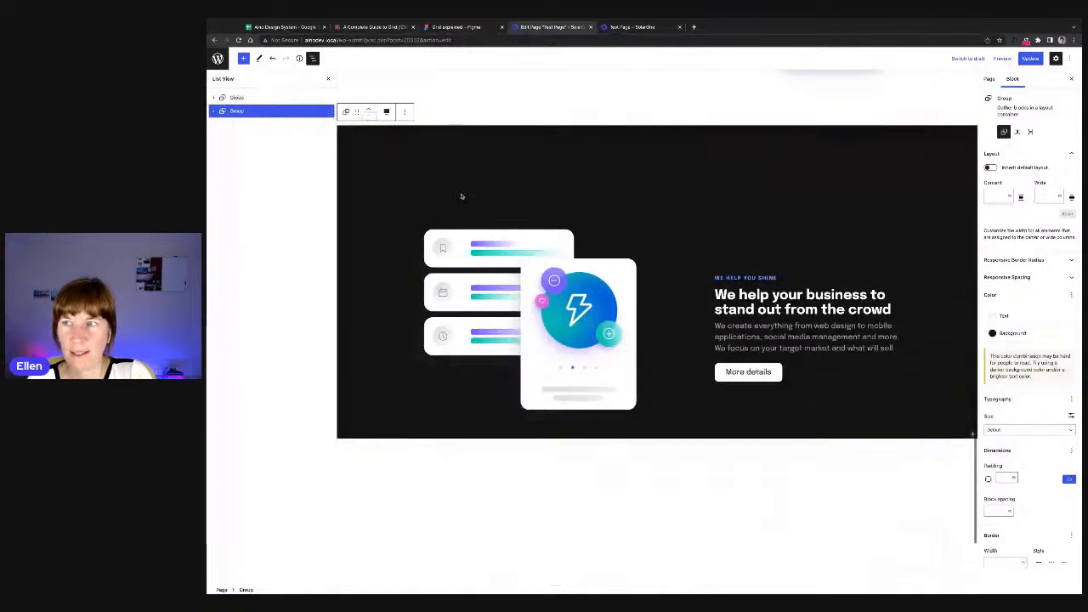
pyautogui.scroll(5, 461, 199)
pyautogui.click(1031, 58)
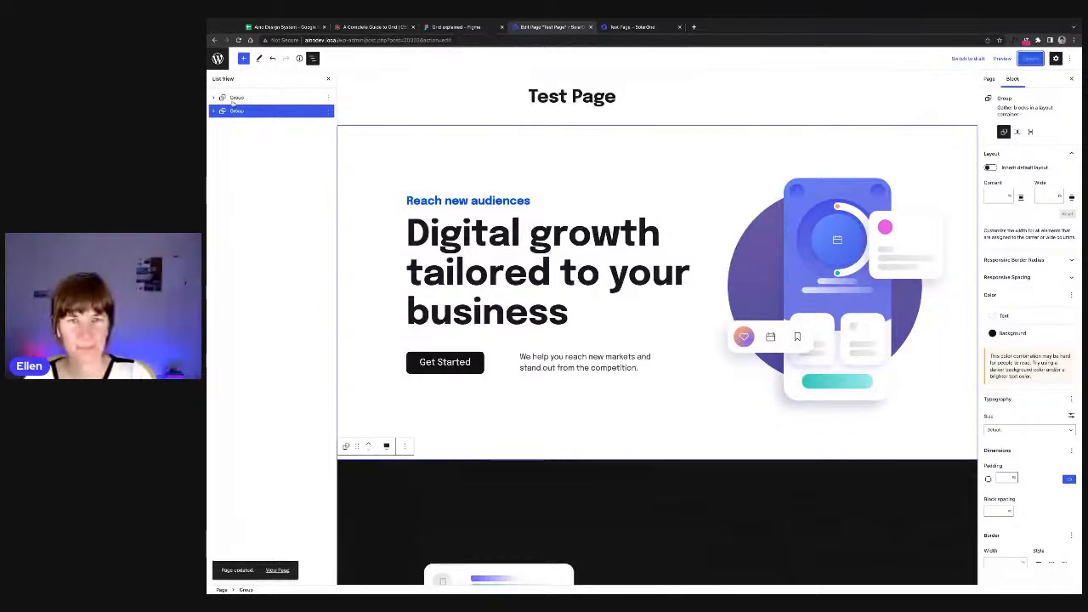
# Step: Look over the two page sections and select the hero's "Digital growth tailored to your business" heading
pyautogui.scroll(-2, 473, 172)
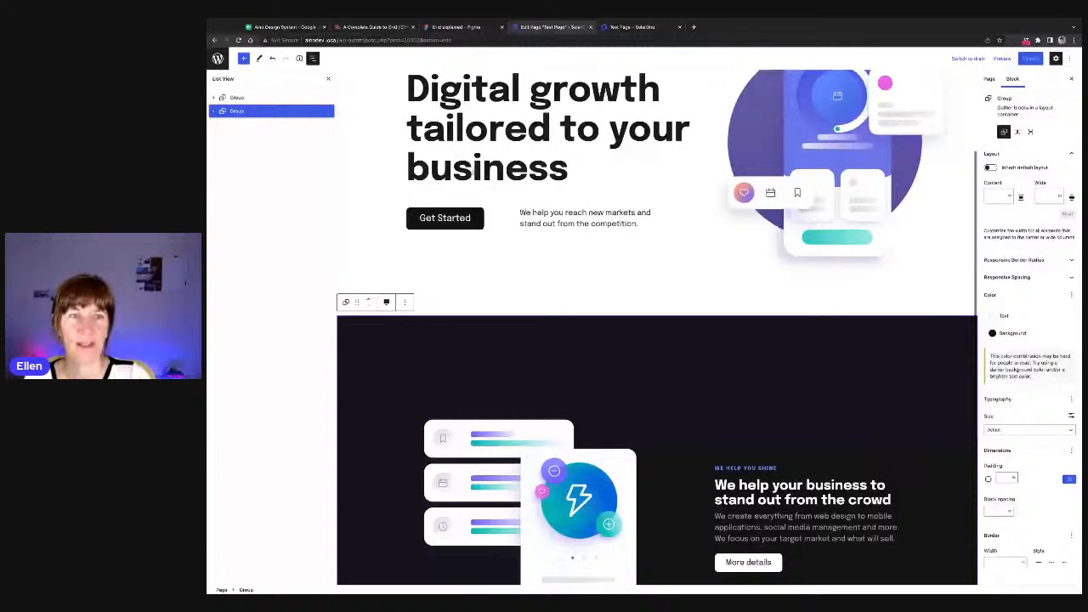
pyautogui.click(230, 97)
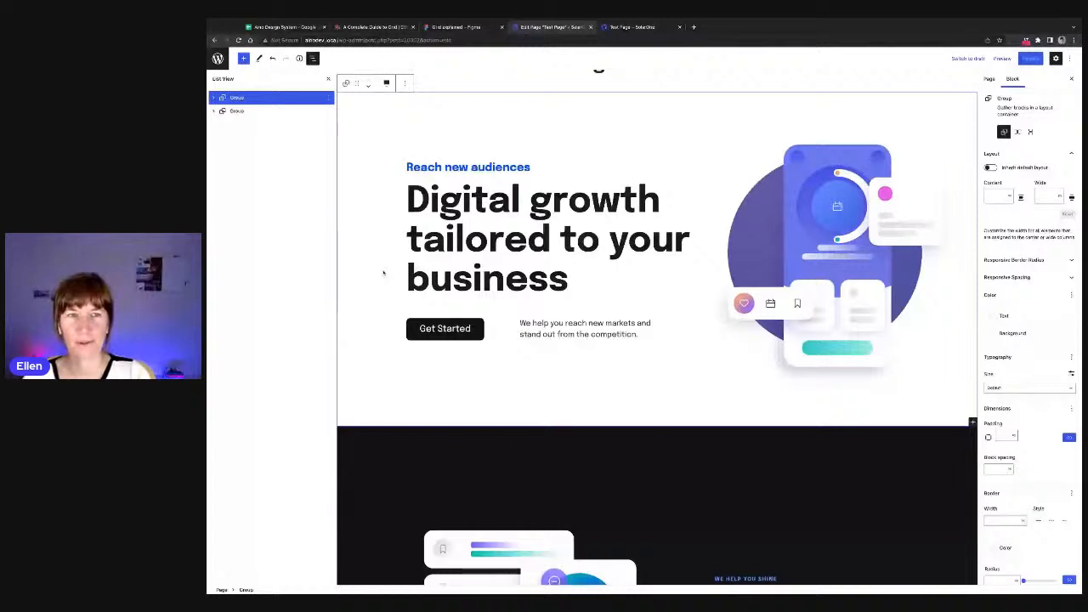
pyautogui.scroll(1, 383, 272)
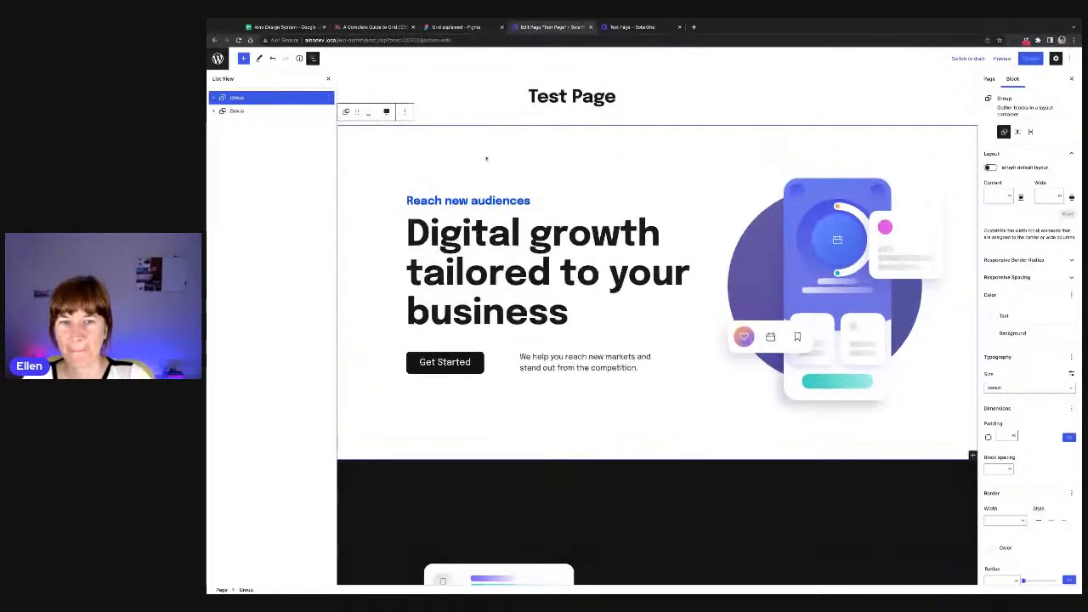
pyautogui.click(506, 241)
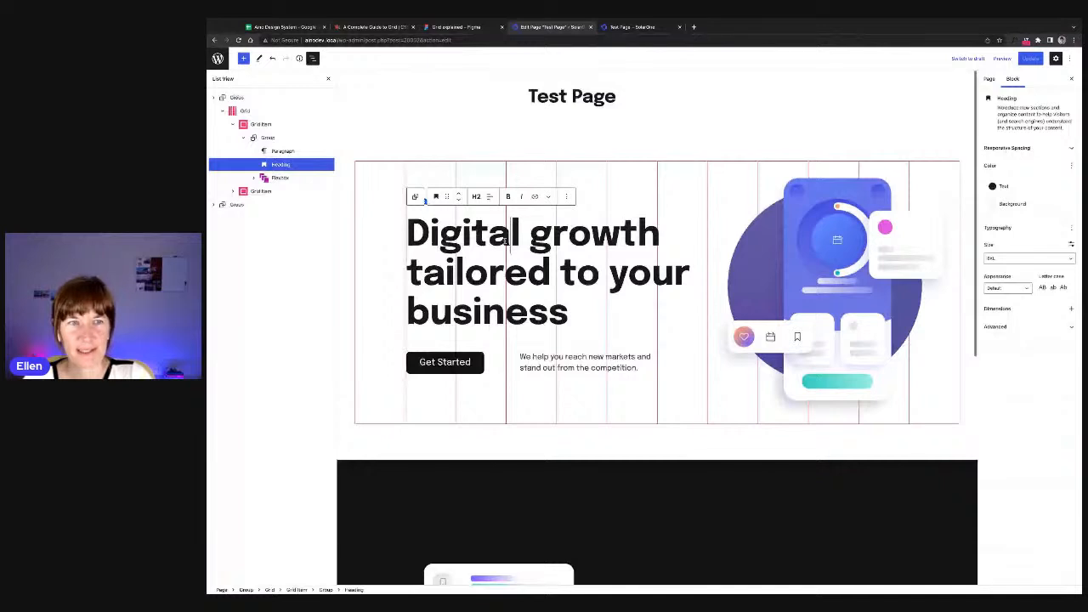
# Step: Select the hero text's Grid Item and compare its Margins settings for Desktop, Tablet and Mobile
pyautogui.click(289, 124)
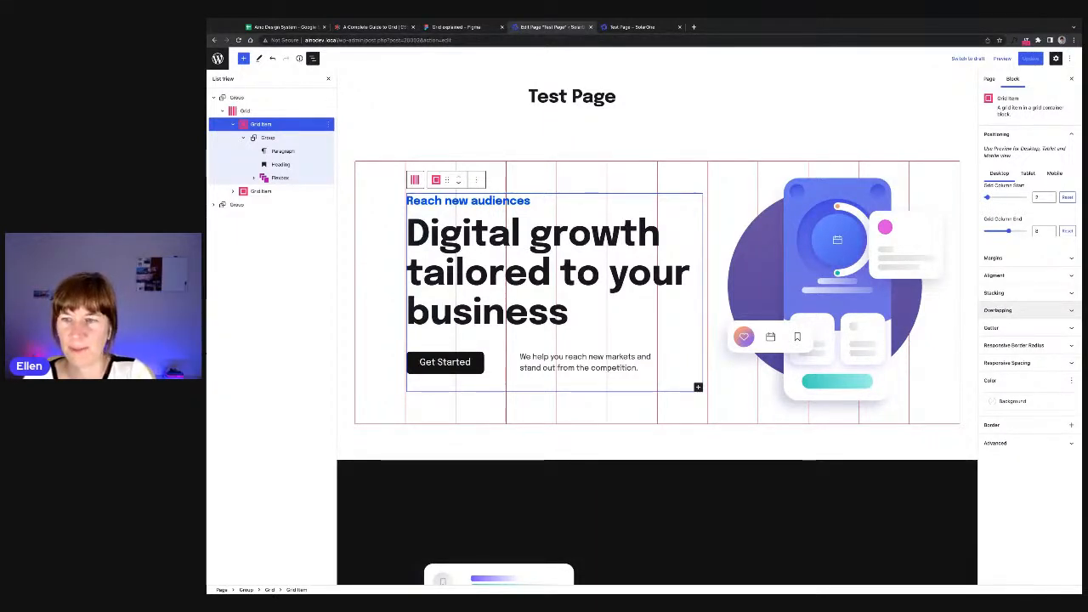
pyautogui.click(995, 260)
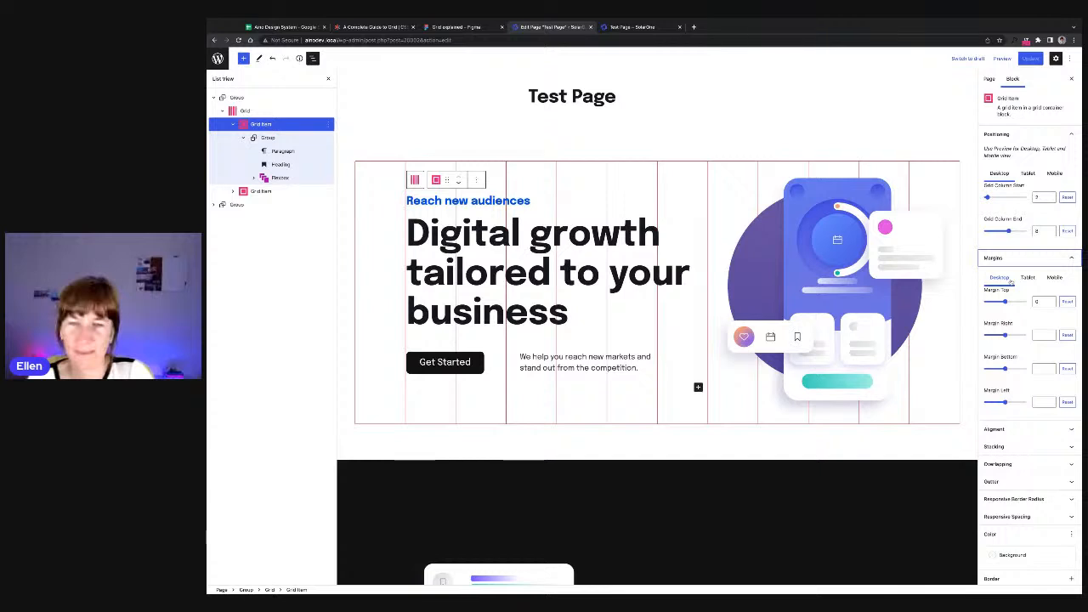
pyautogui.click(1054, 277)
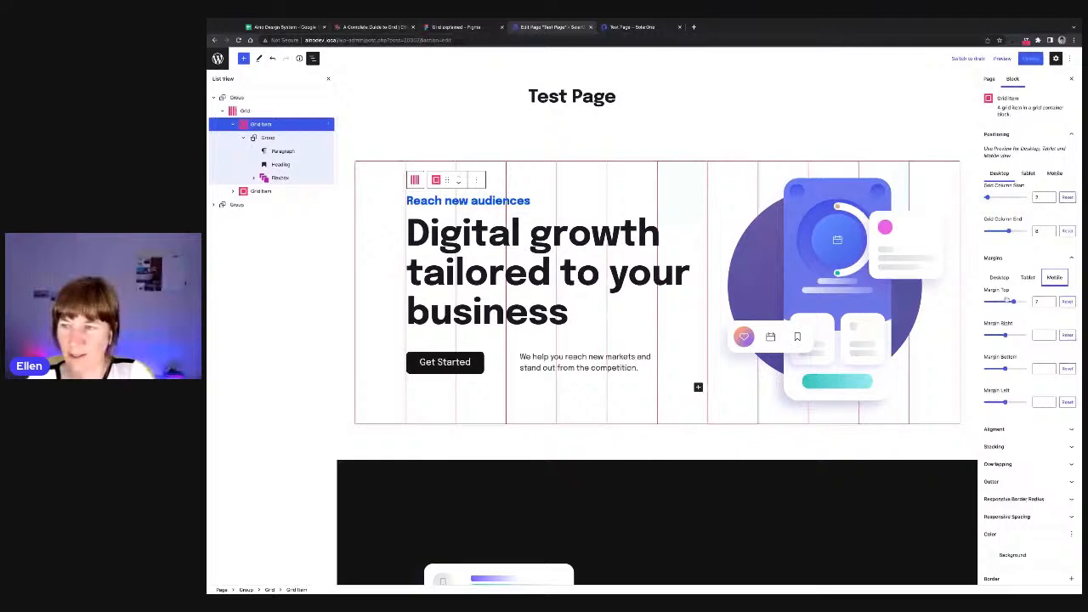
pyautogui.click(1028, 278)
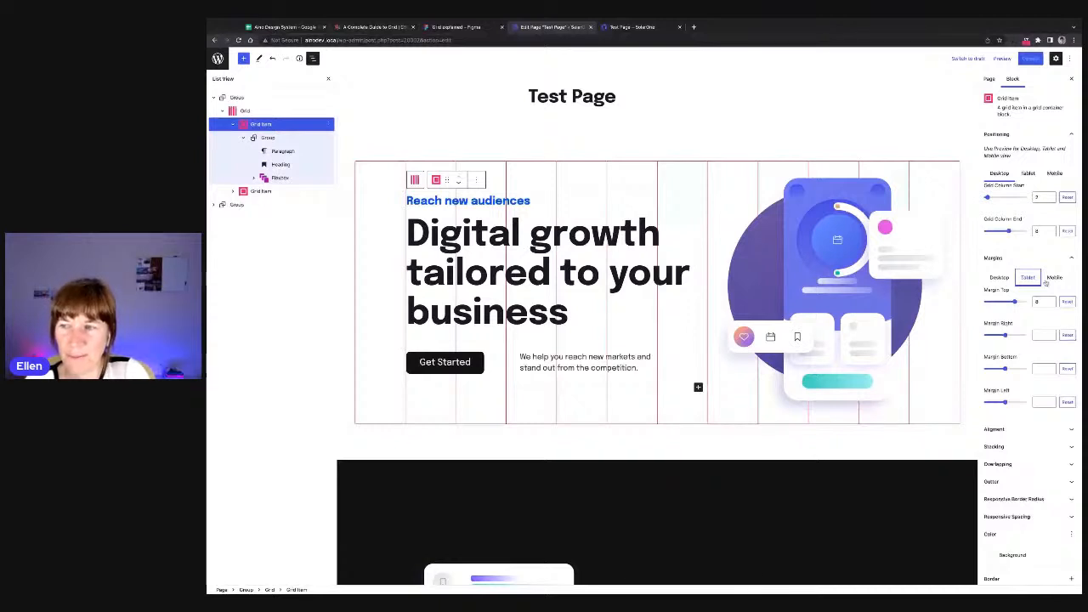
pyautogui.click(999, 278)
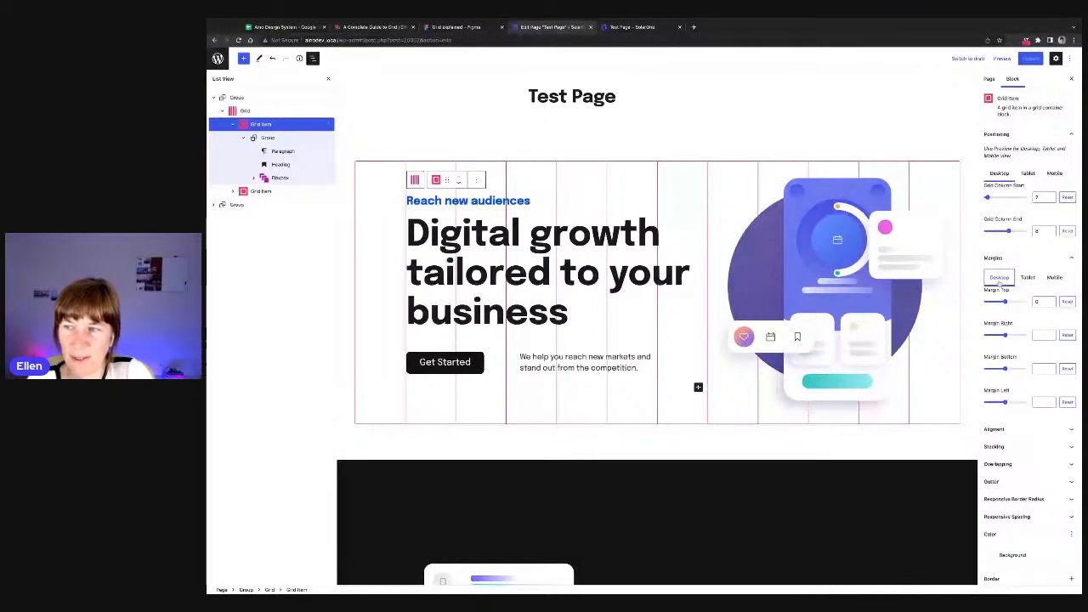
pyautogui.click(1027, 278)
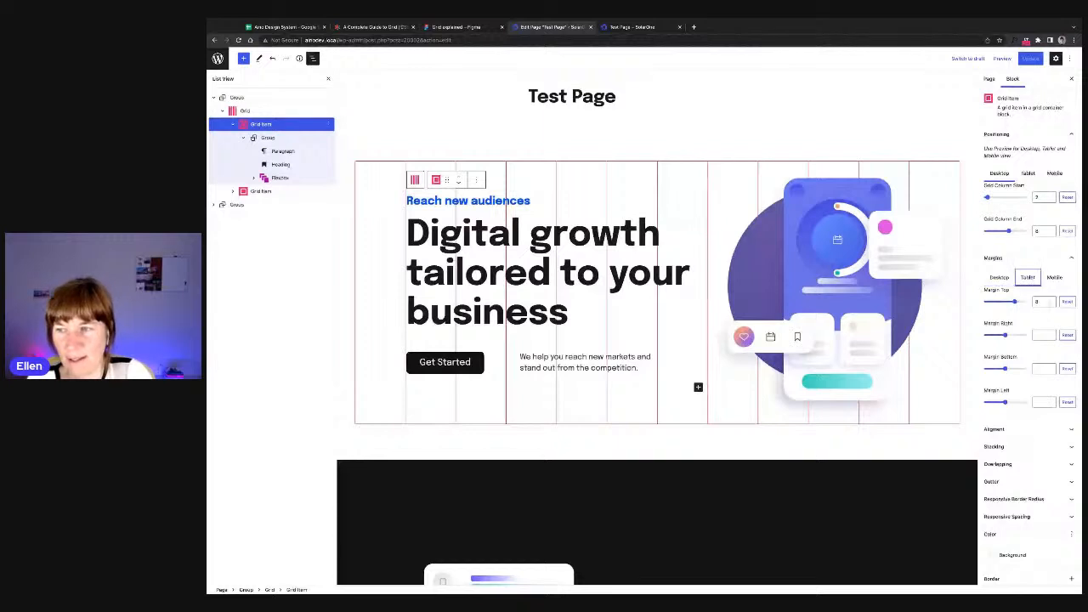
pyautogui.click(999, 278)
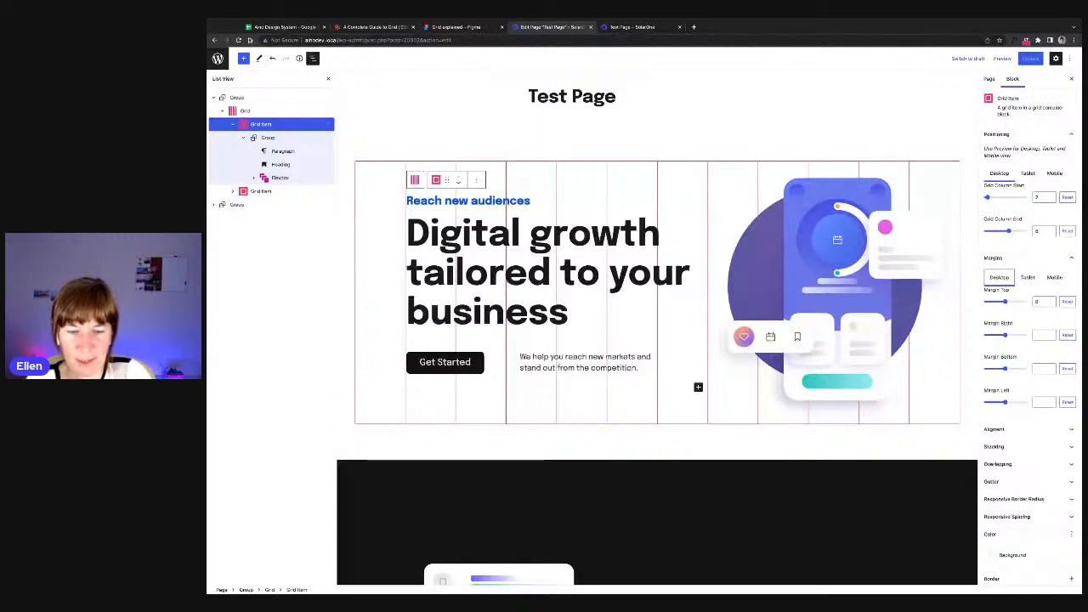
# Step: Examine the Spacing sheet of the Aino Design System spreadsheet in Google Sheets and return to the Grid Item's Margins settings in WordPress
pyautogui.click(289, 28)
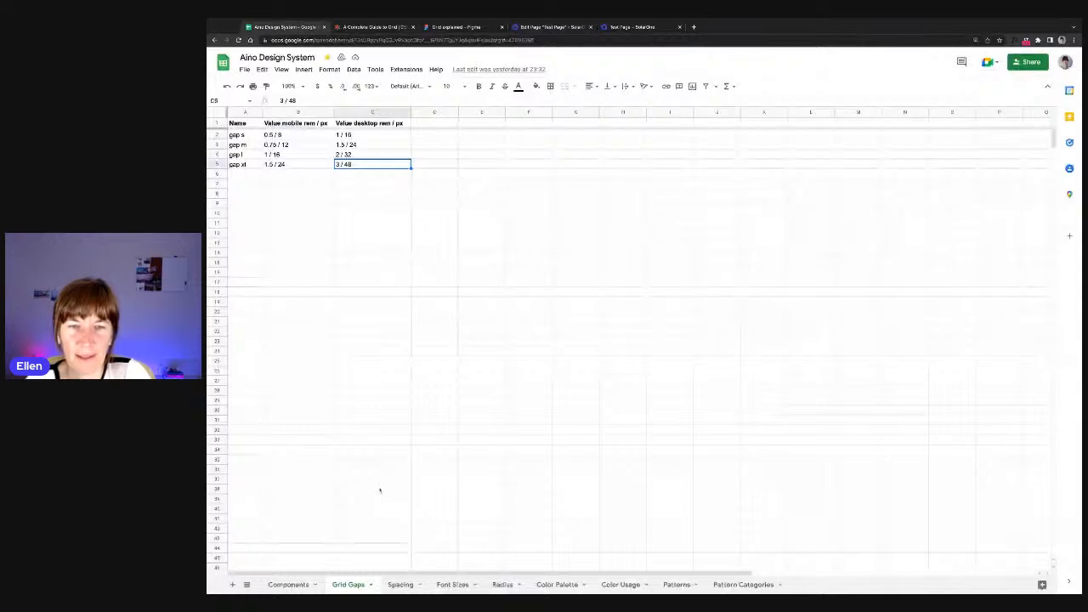
pyautogui.click(400, 584)
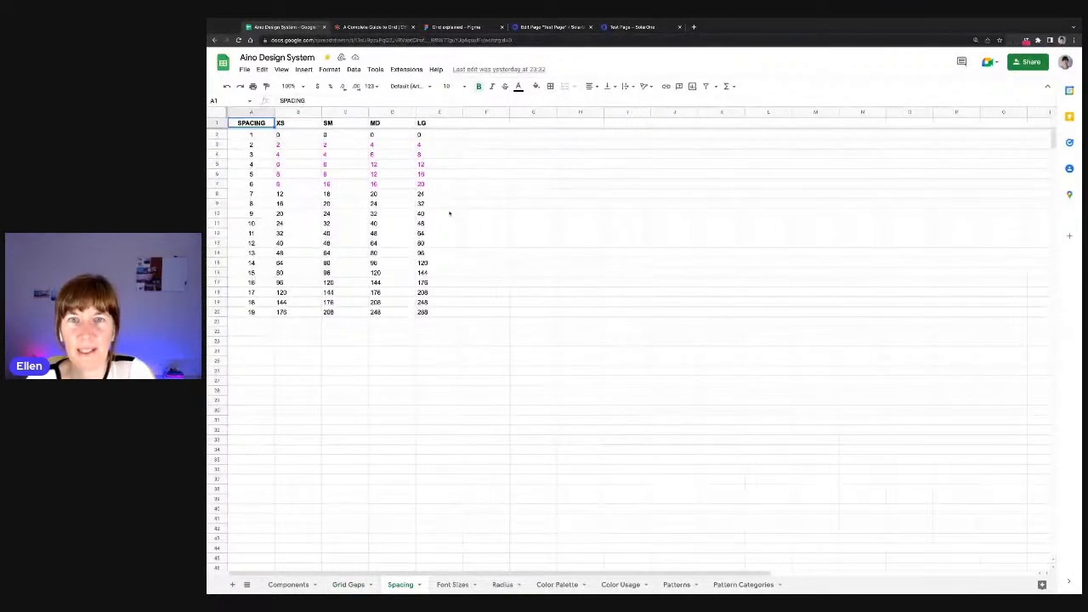
pyautogui.click(562, 28)
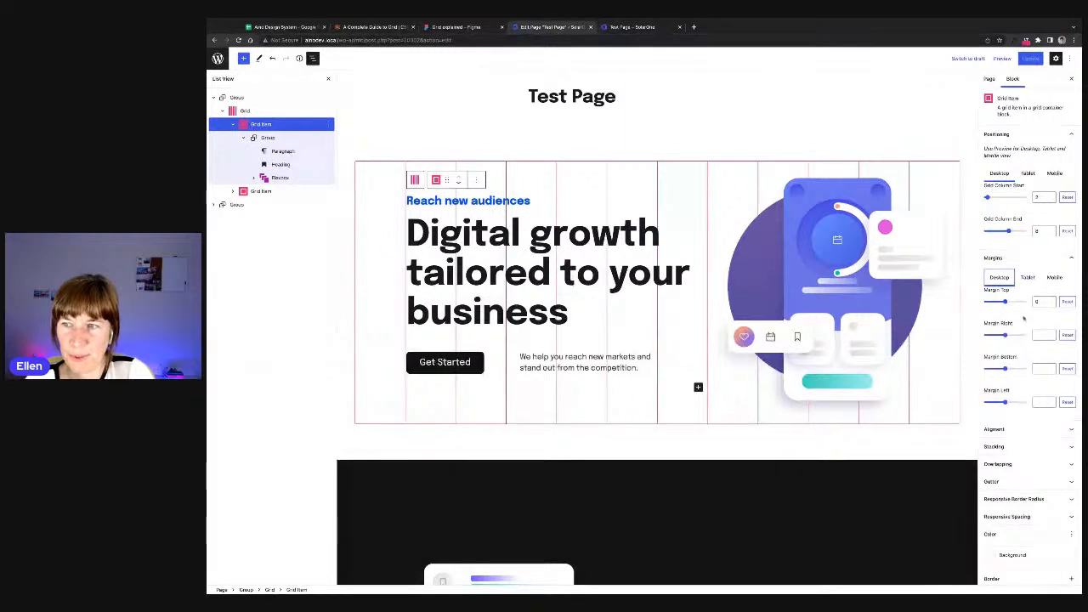
pyautogui.click(1020, 259)
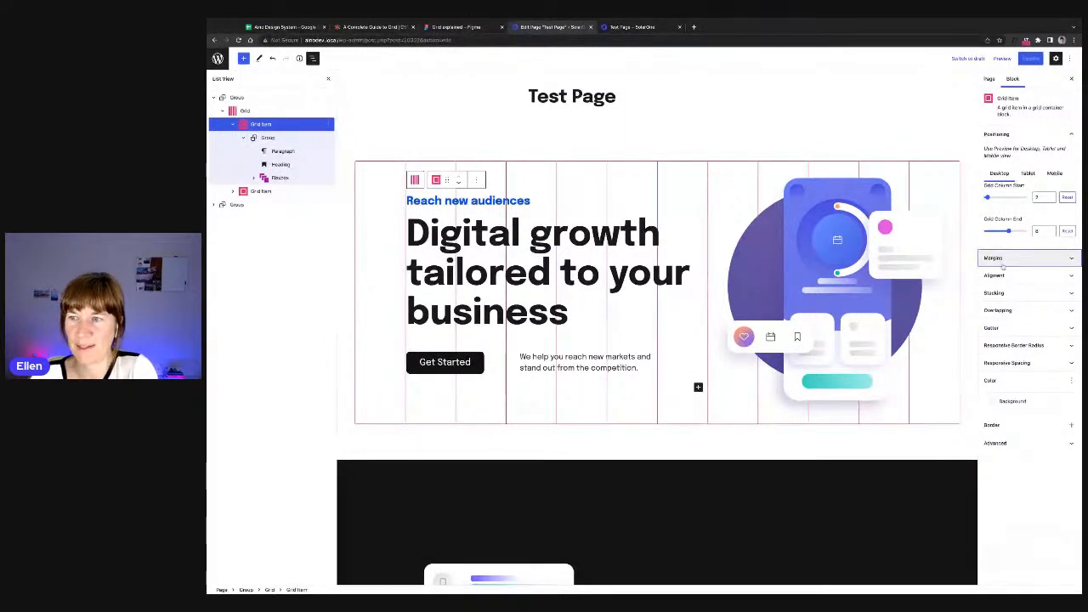
pyautogui.click(1003, 264)
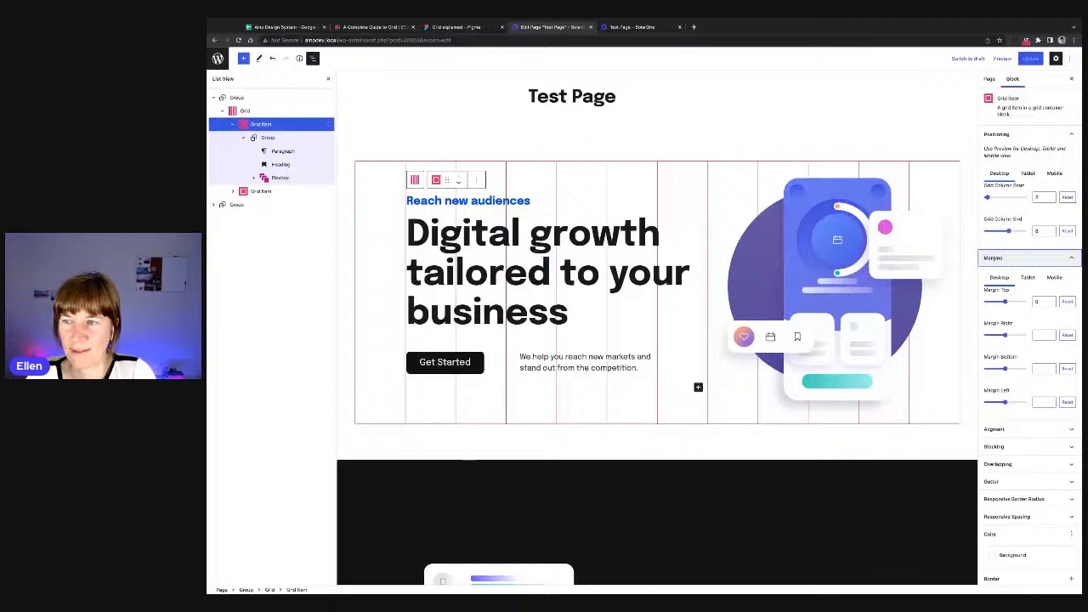
# Step: Try the text Grid Item's Align Item option at start and end, and set it back to center
pyautogui.click(1010, 258)
pyautogui.click(1010, 275)
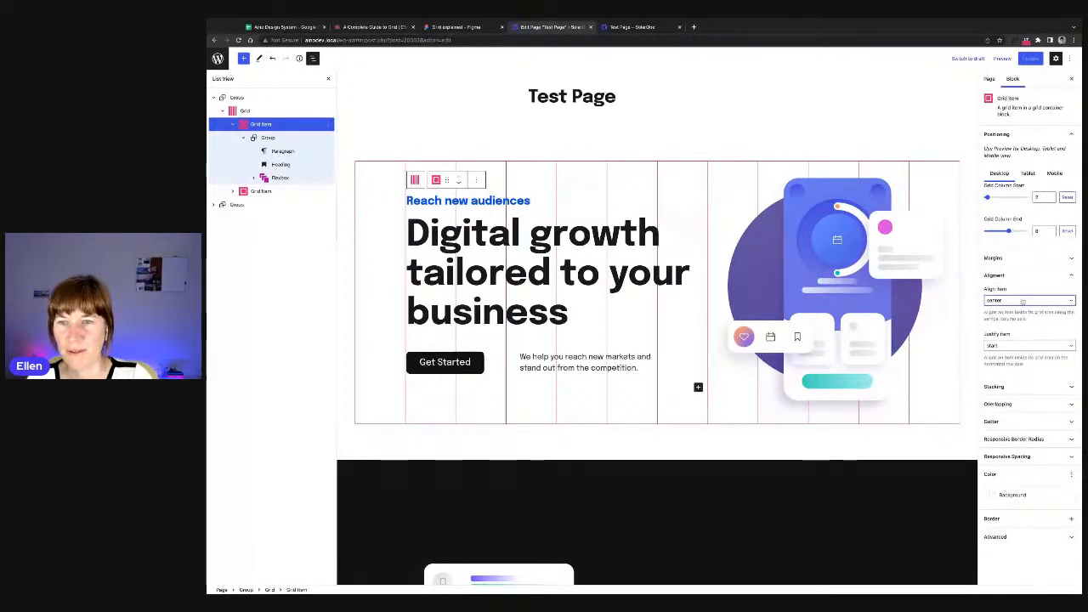
pyautogui.click(1022, 301)
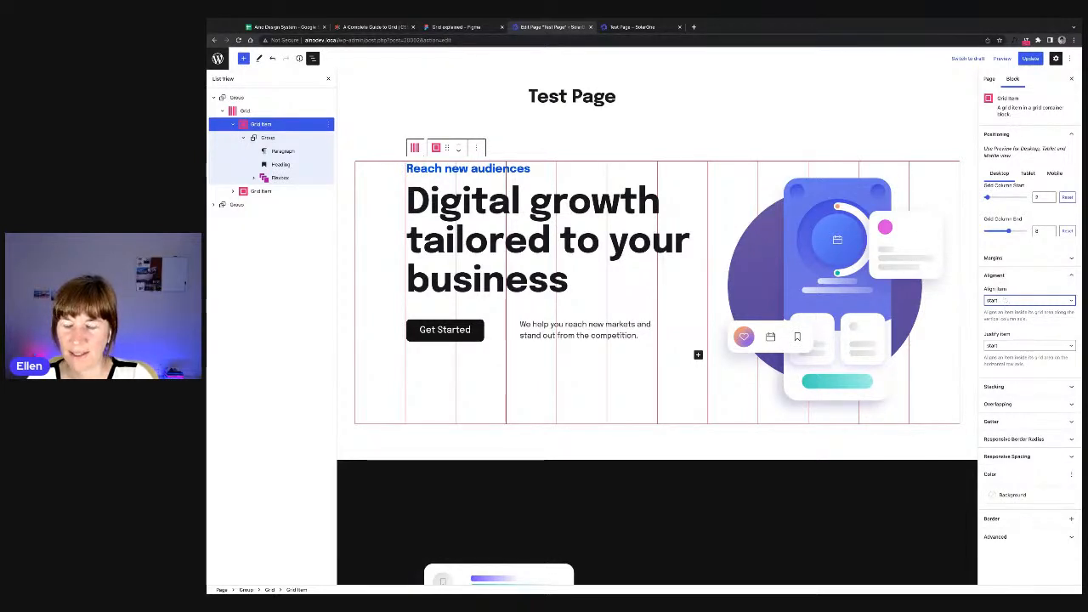
pyautogui.press('Down')
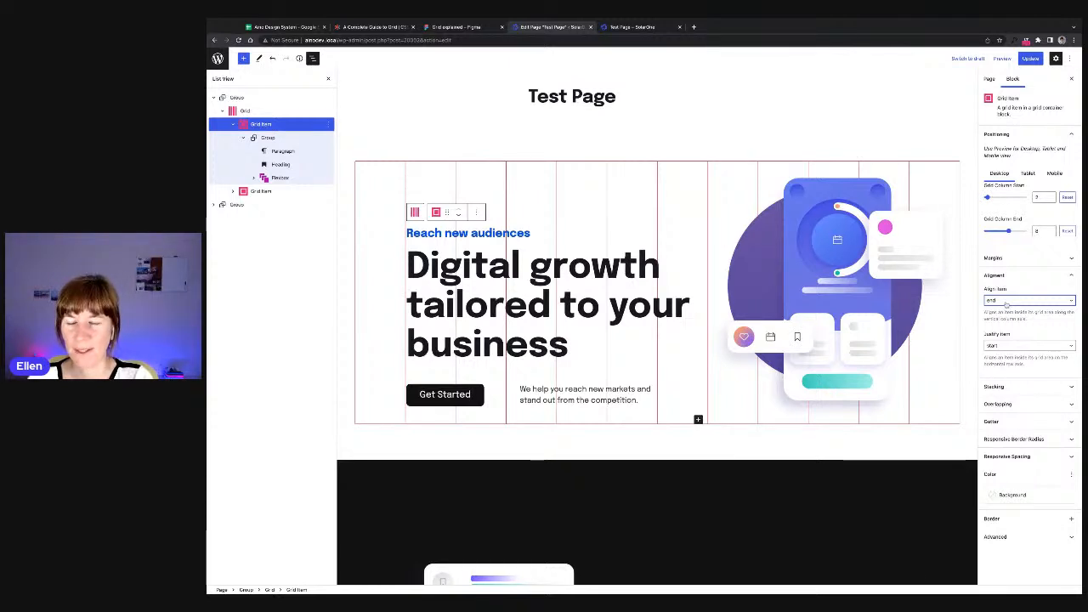
pyautogui.press('Down')
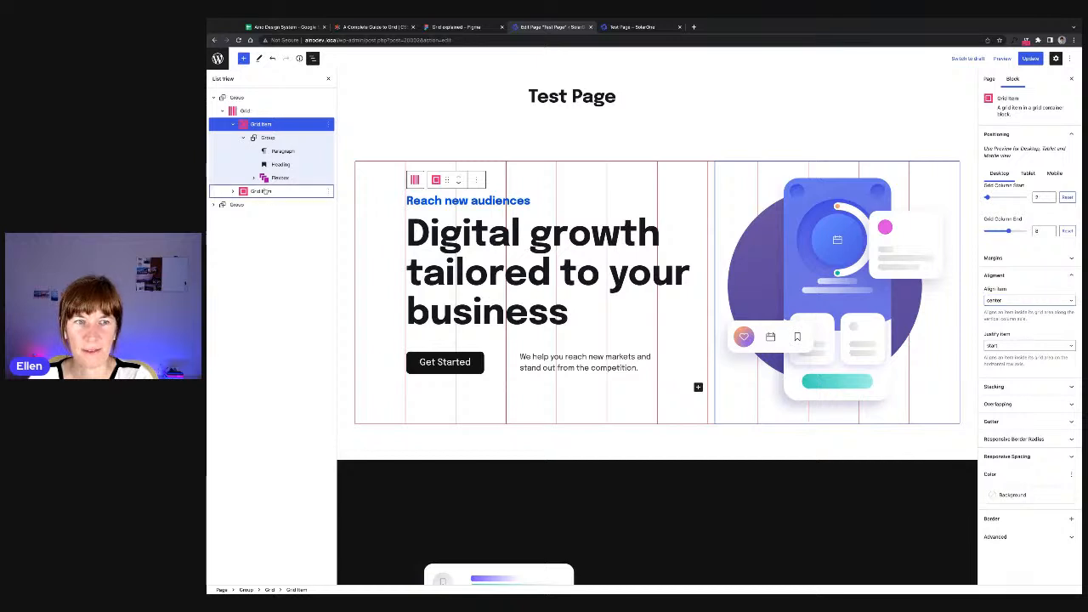
# Step: Select the hero's image Grid Item, return to the text Grid Item and show its Alignment settings
pyautogui.click(236, 190)
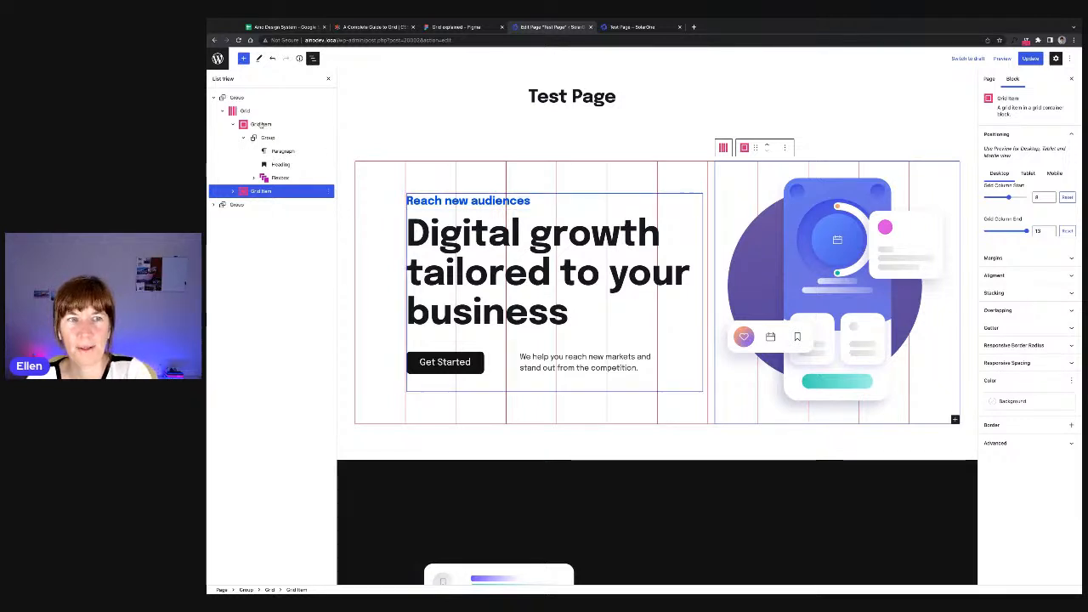
pyautogui.click(646, 378)
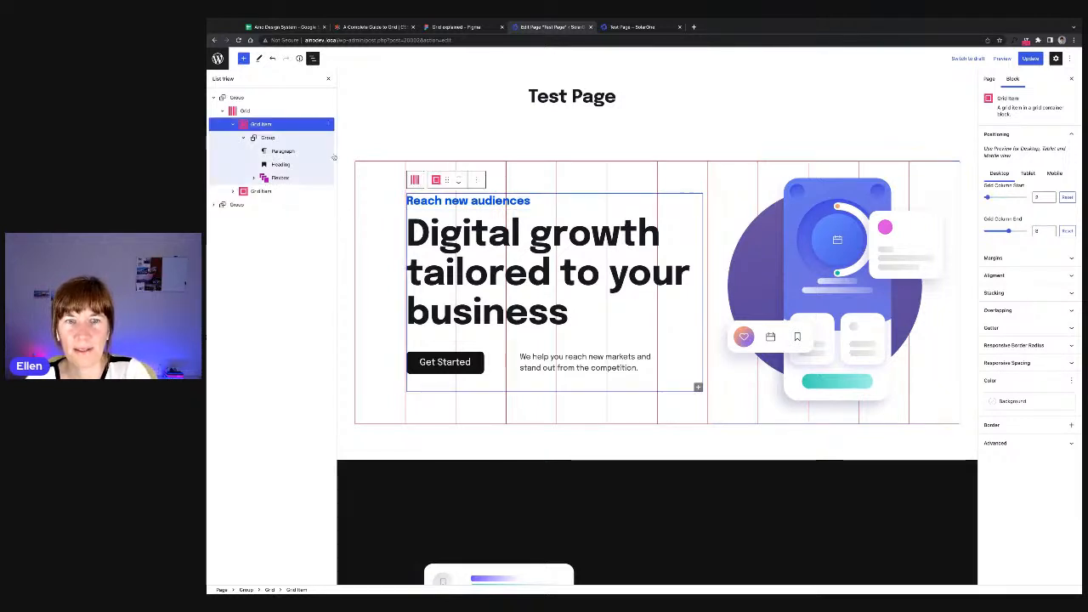
pyautogui.click(1038, 277)
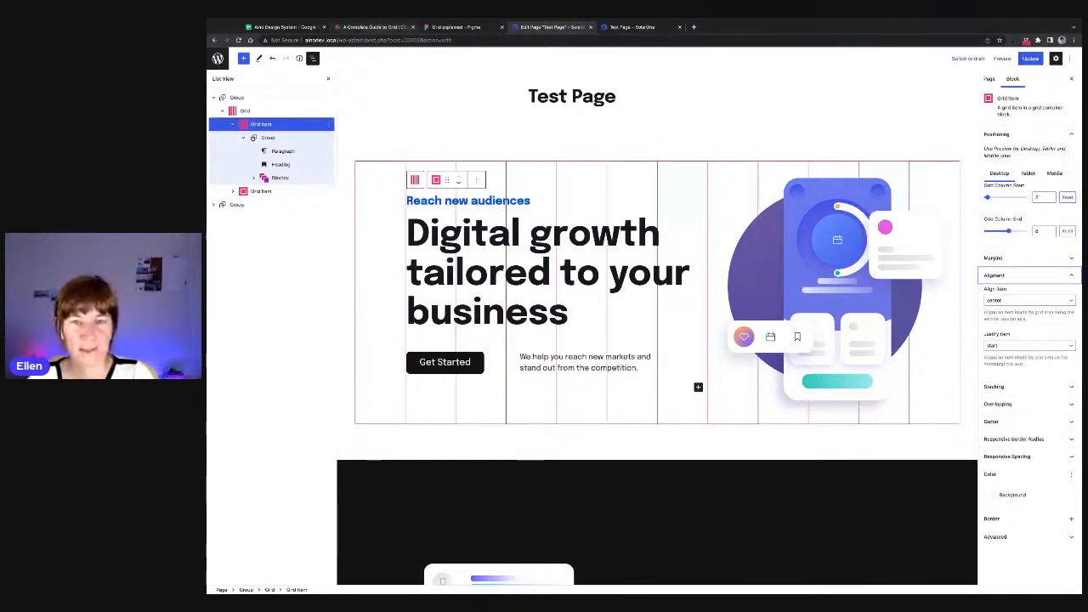
# Step: Switch to the CSS-Tricks "A Complete Guide to Grid" page and look over the grid container and grid item properties
pyautogui.click(373, 27)
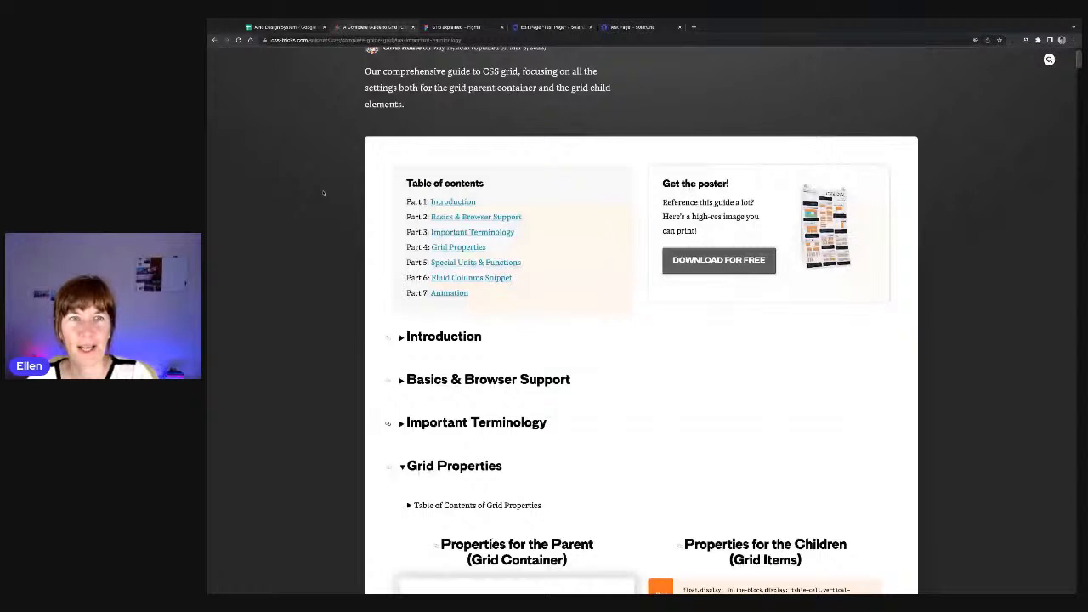
pyautogui.scroll(2, 323, 193)
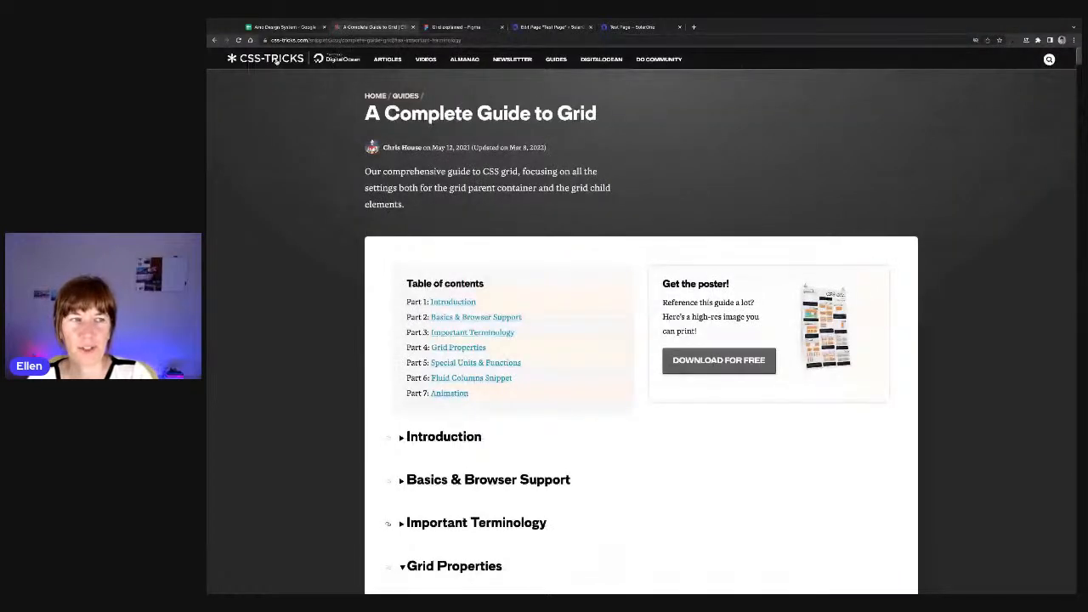
pyautogui.scroll(1, 333, 116)
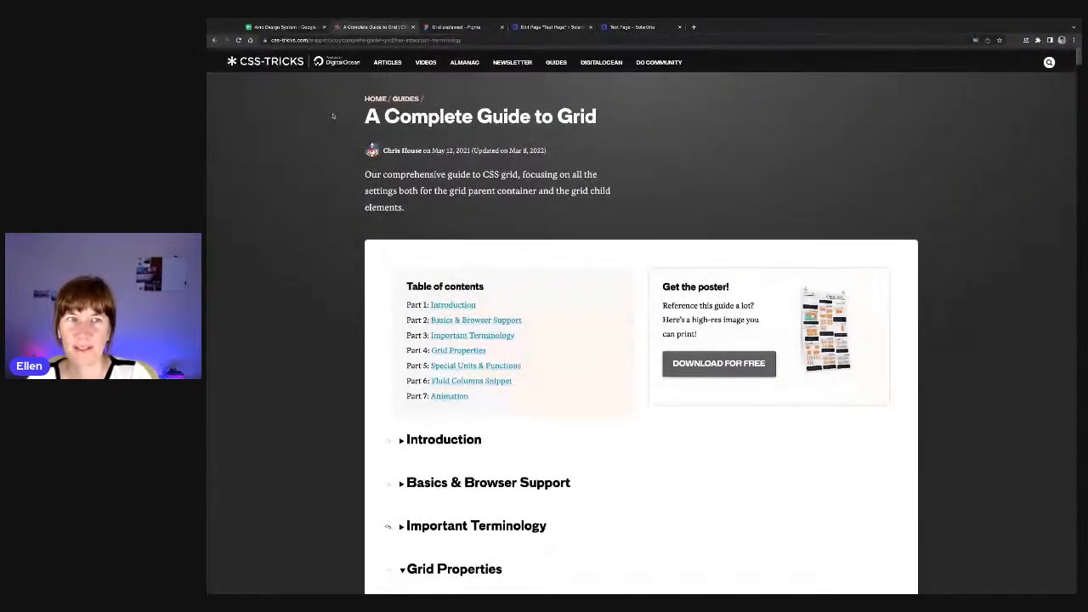
pyautogui.scroll(-1, 333, 117)
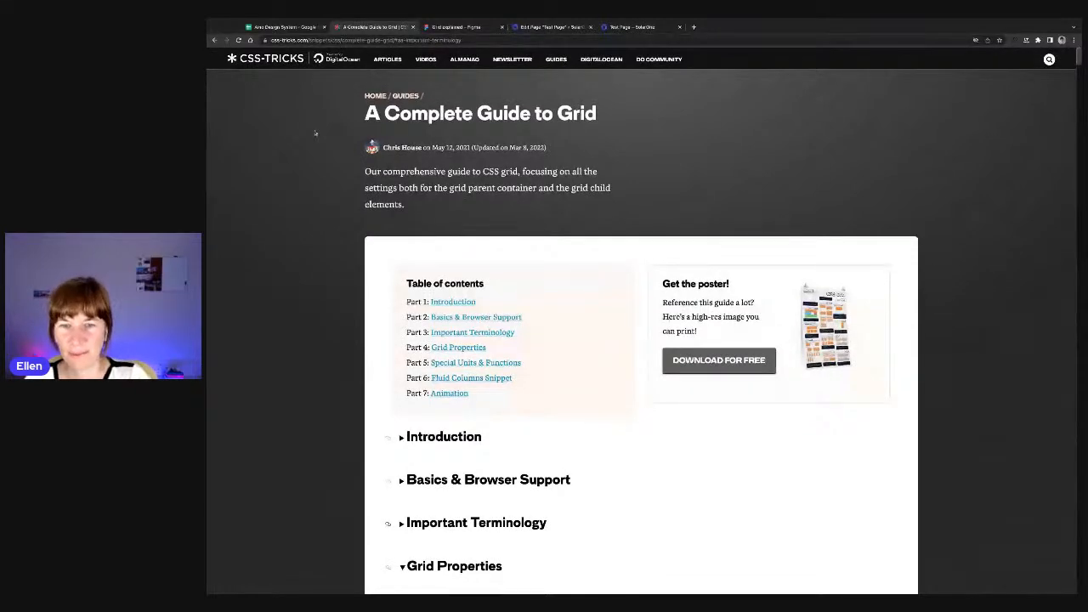
pyautogui.scroll(-1, 313, 134)
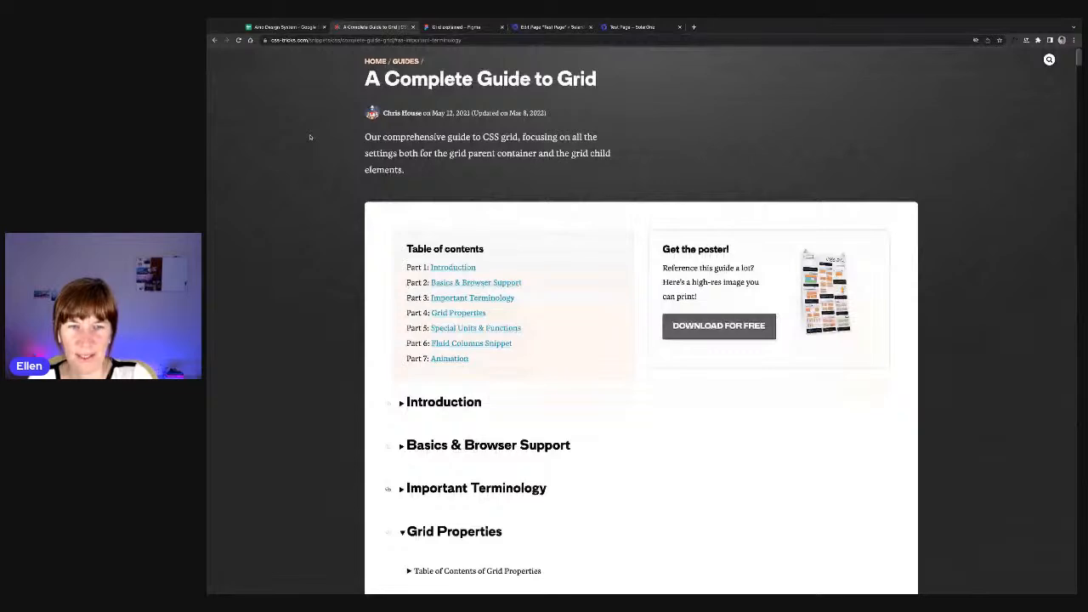
pyautogui.scroll(-6, 310, 137)
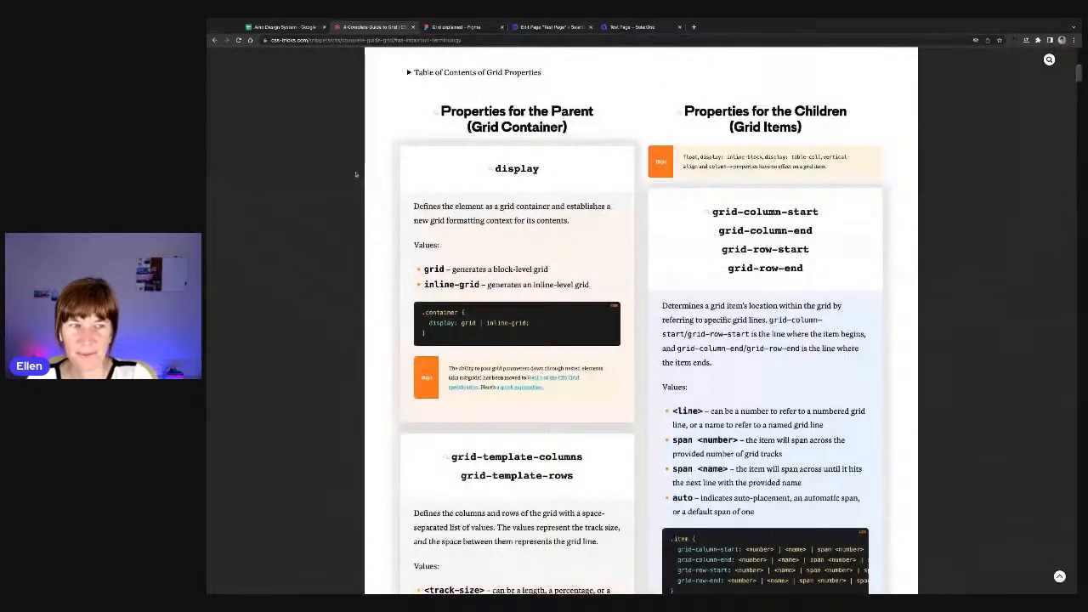
pyautogui.scroll(-5, 355, 174)
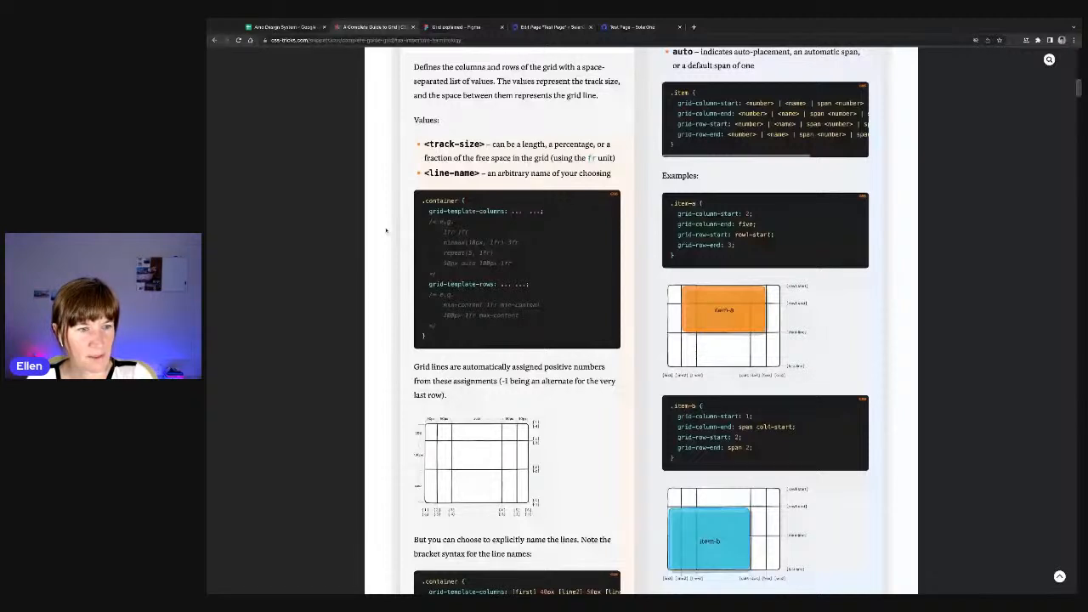
pyautogui.scroll(-1, 386, 229)
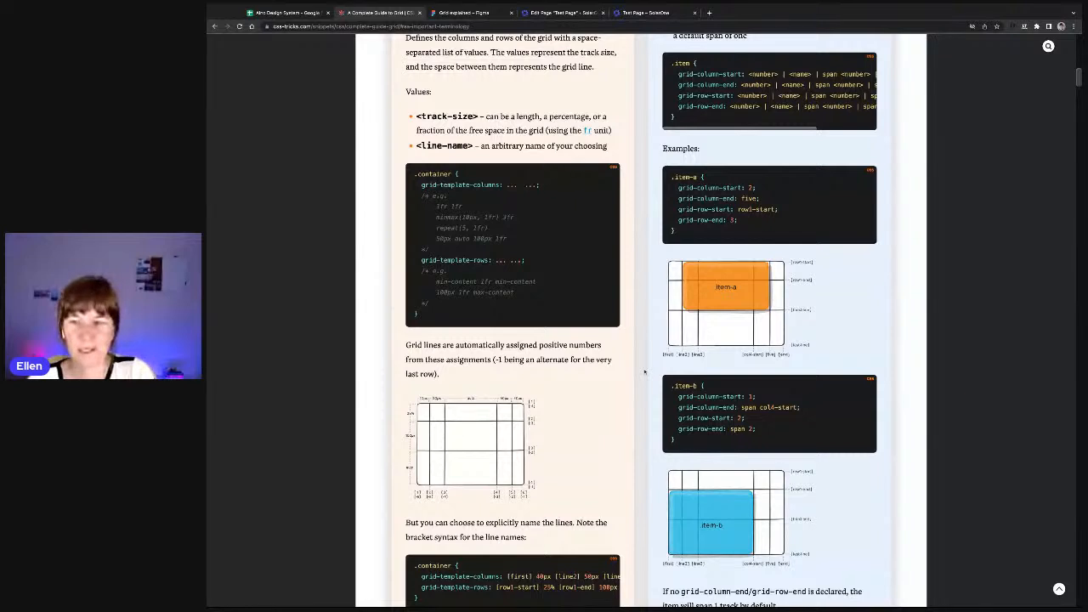
pyautogui.scroll(1, 644, 371)
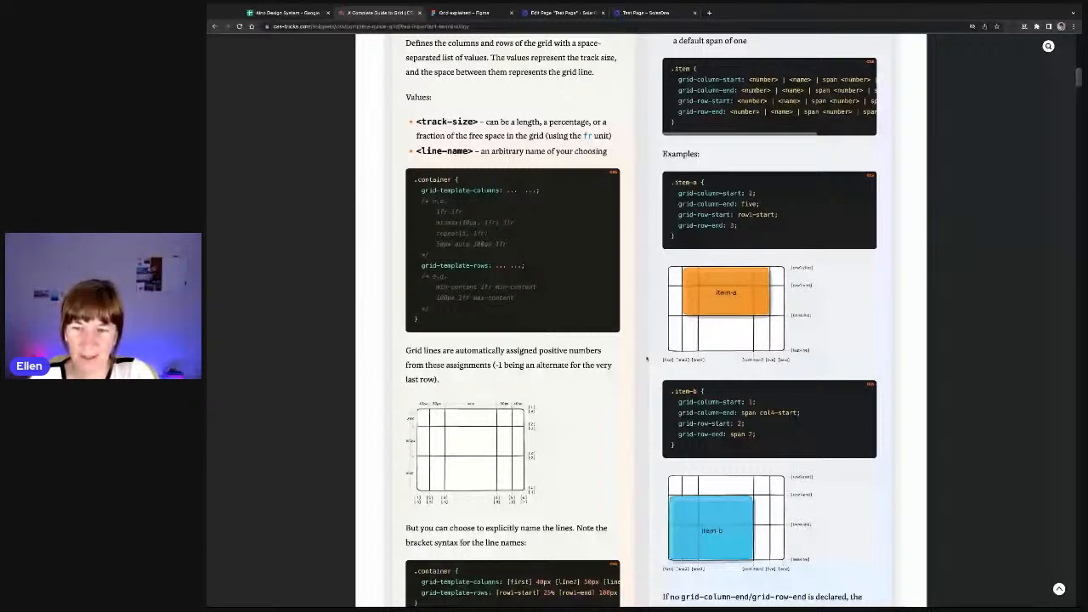
# Step: Examine the align-self values and examples in the CSS-Tricks guide and return to the Grid Item's Alignment settings in WordPress
pyautogui.scroll(-8, 646, 358)
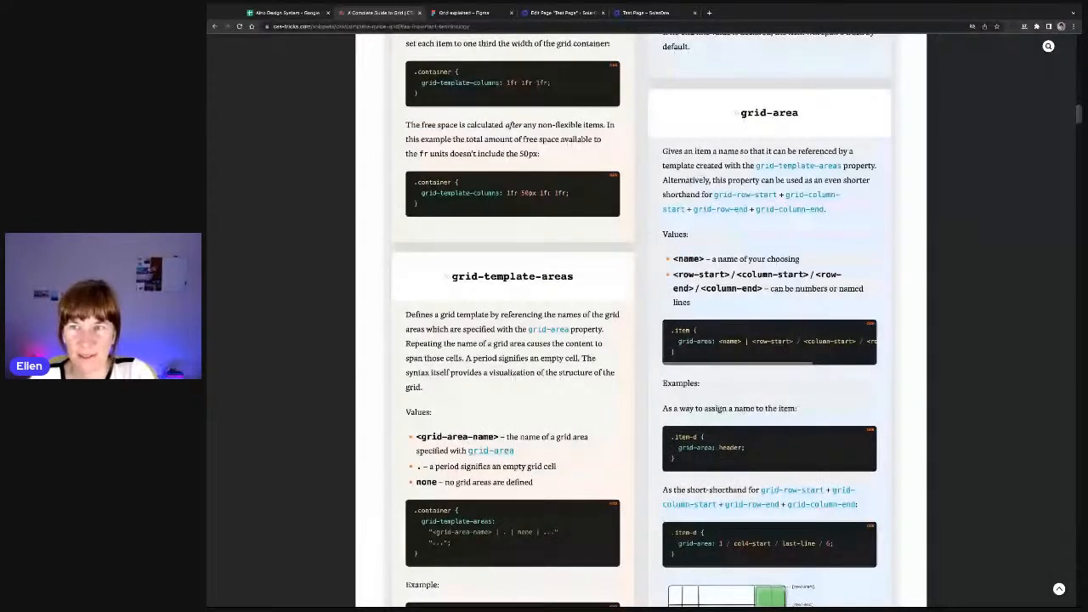
pyautogui.scroll(-6, 646, 359)
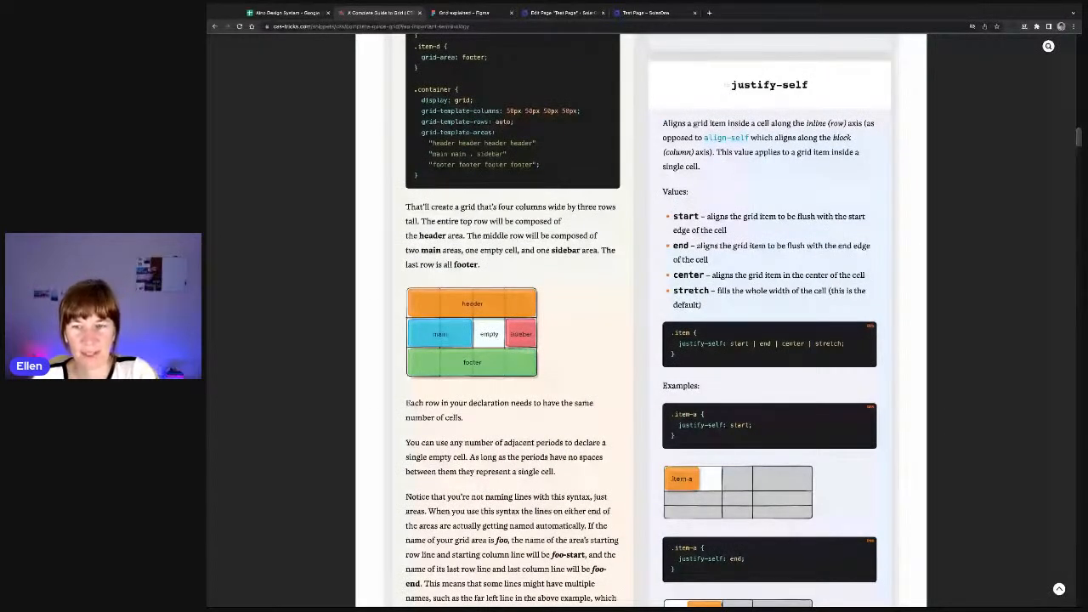
pyautogui.scroll(-7, 645, 283)
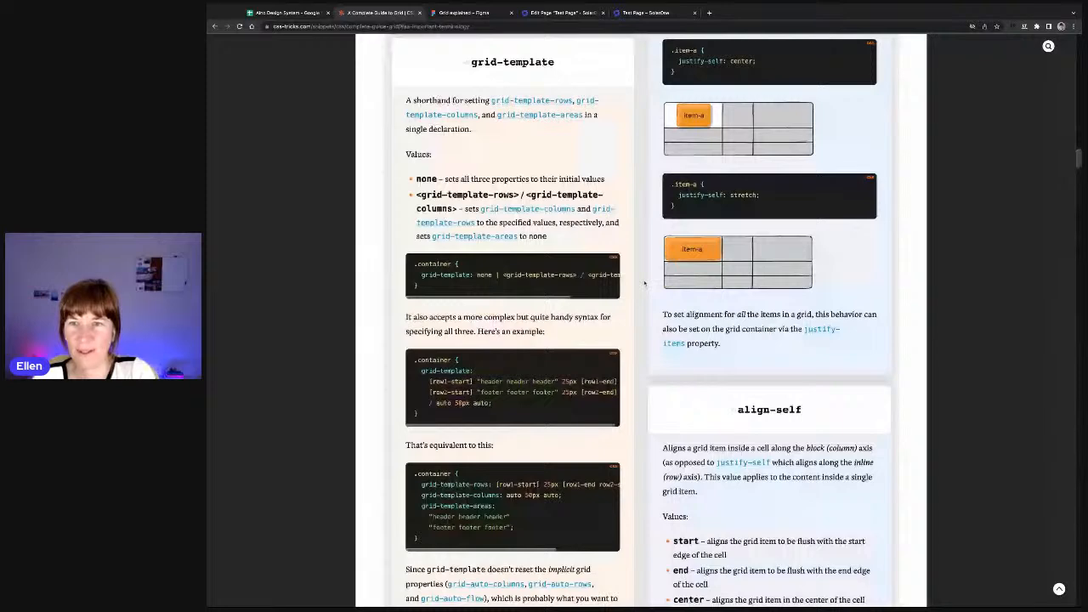
pyautogui.scroll(-6, 644, 283)
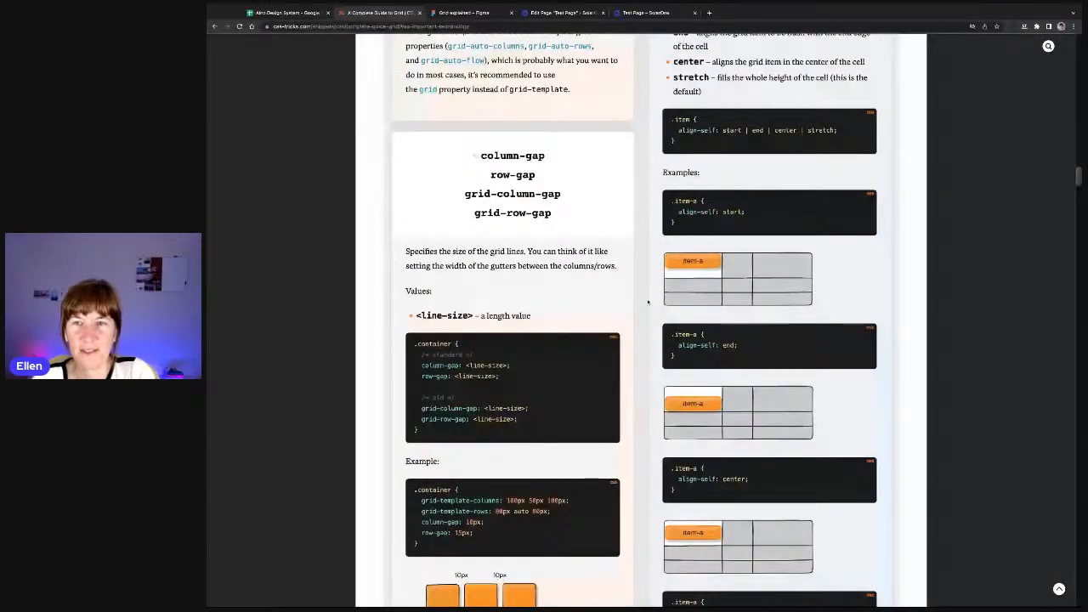
pyautogui.scroll(1, 648, 300)
pyautogui.scroll(1, 650, 187)
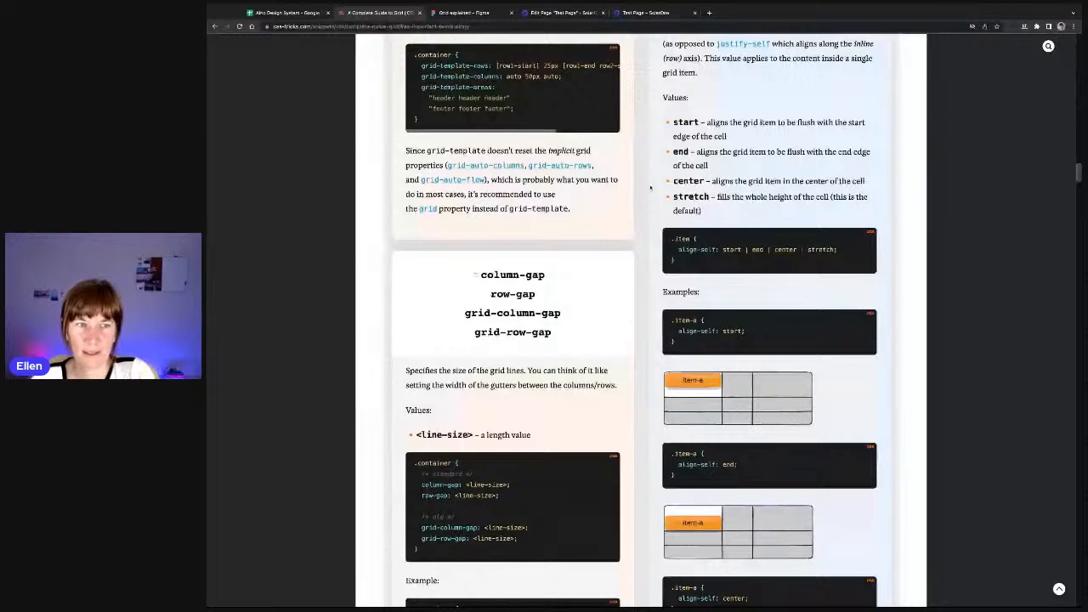
pyautogui.scroll(1, 650, 186)
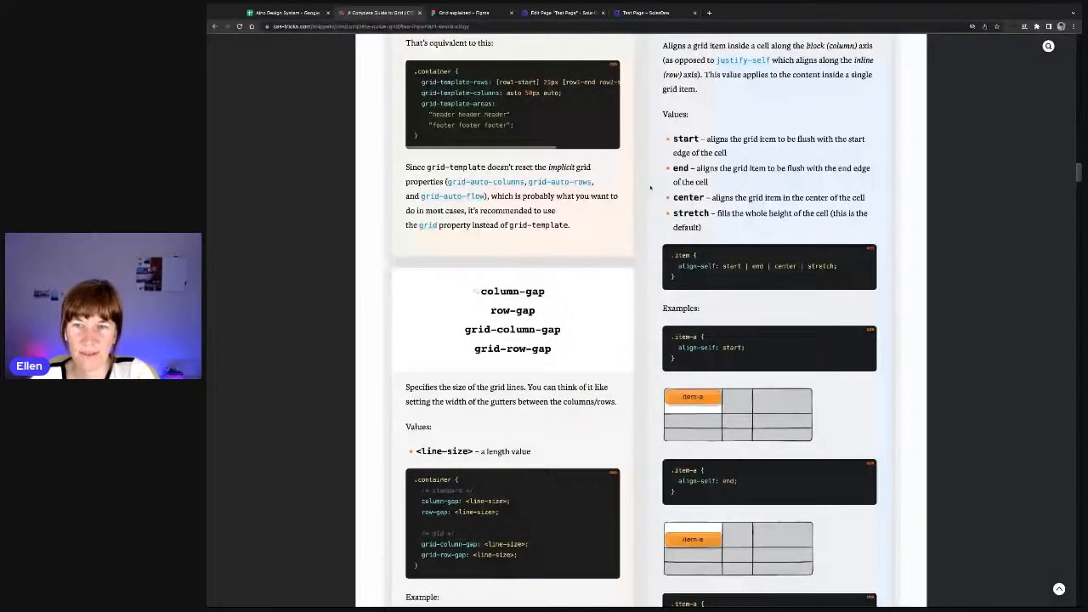
pyautogui.scroll(1, 650, 187)
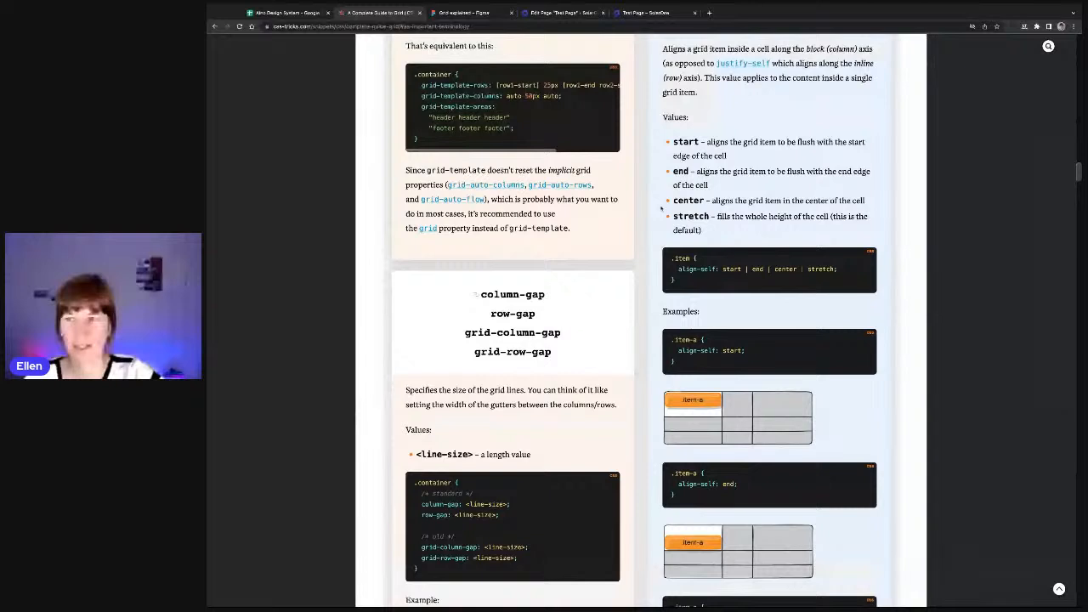
pyautogui.hotkey('ctrl', '4')
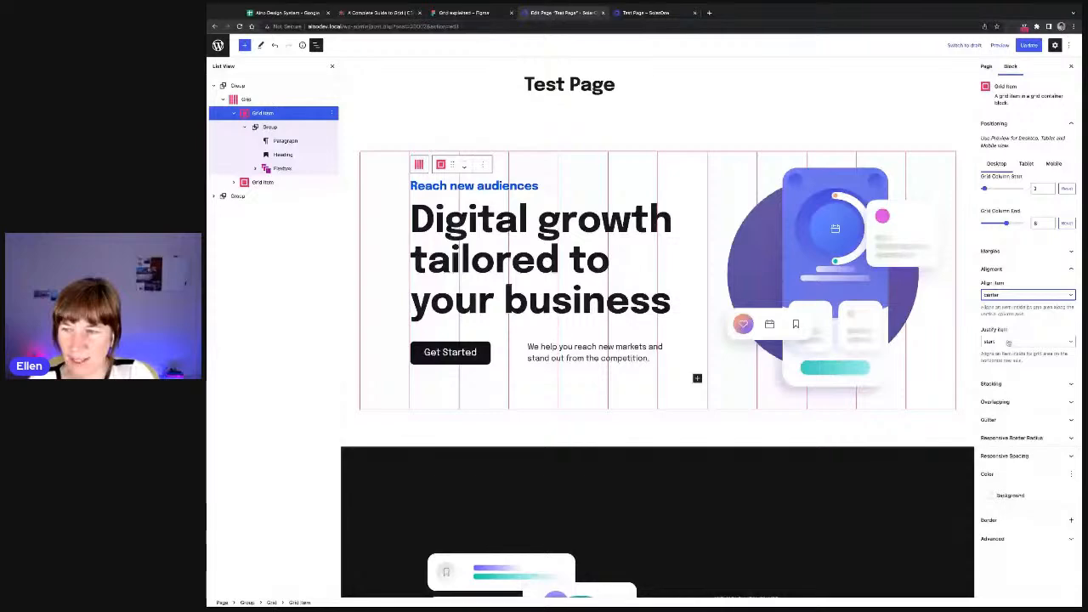
# Step: Examine the justify-self values and examples in the CSS-Tricks guide and compare them with the Grid Item's Justify Item option in WordPress
pyautogui.hotkey('ctrl', '2')
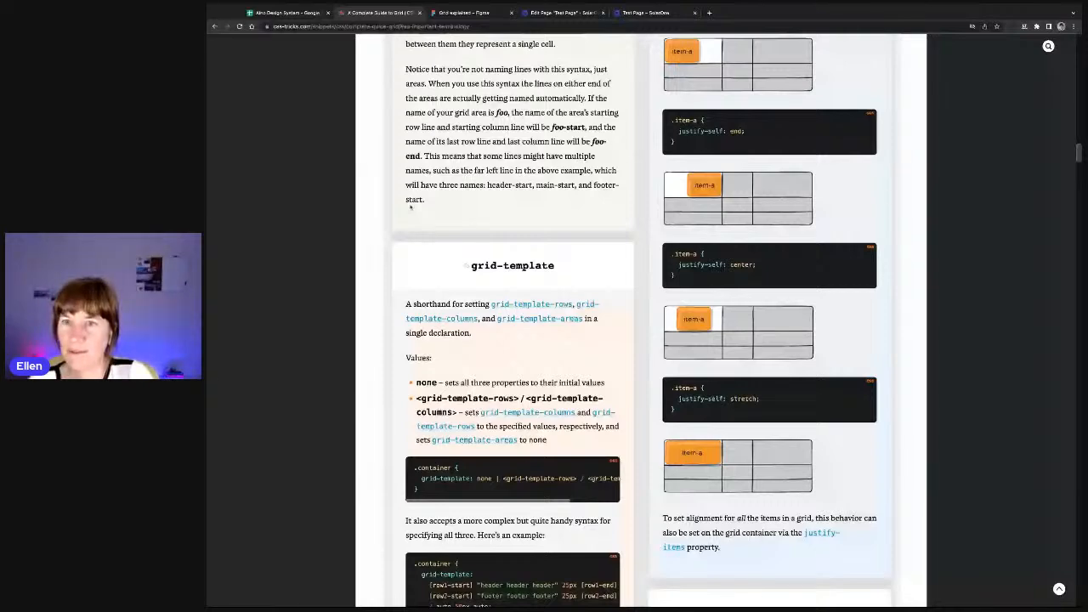
pyautogui.scroll(5, 410, 206)
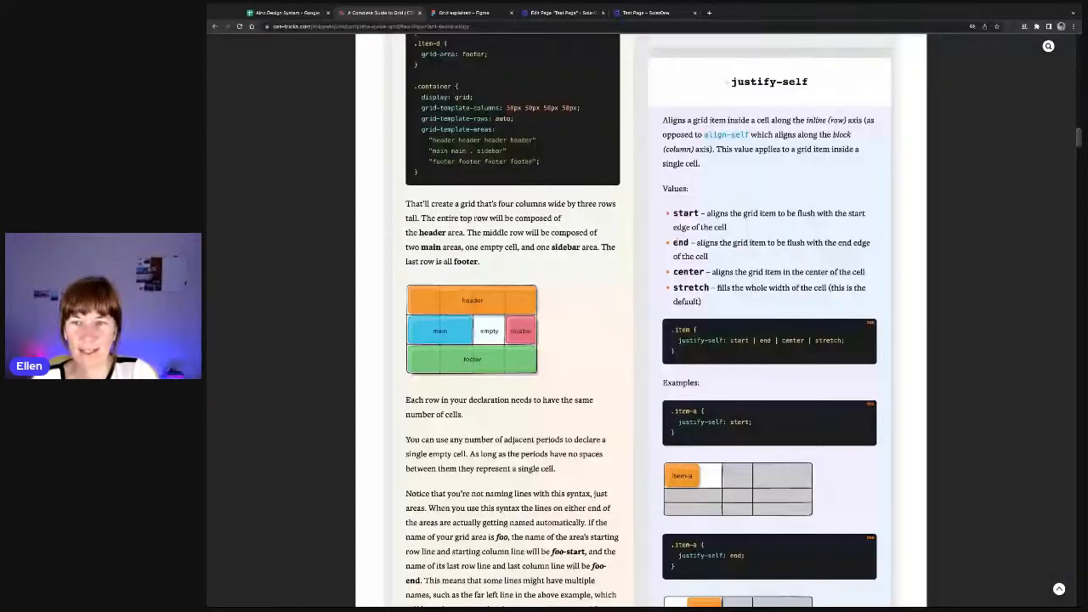
pyautogui.scroll(-1, 651, 272)
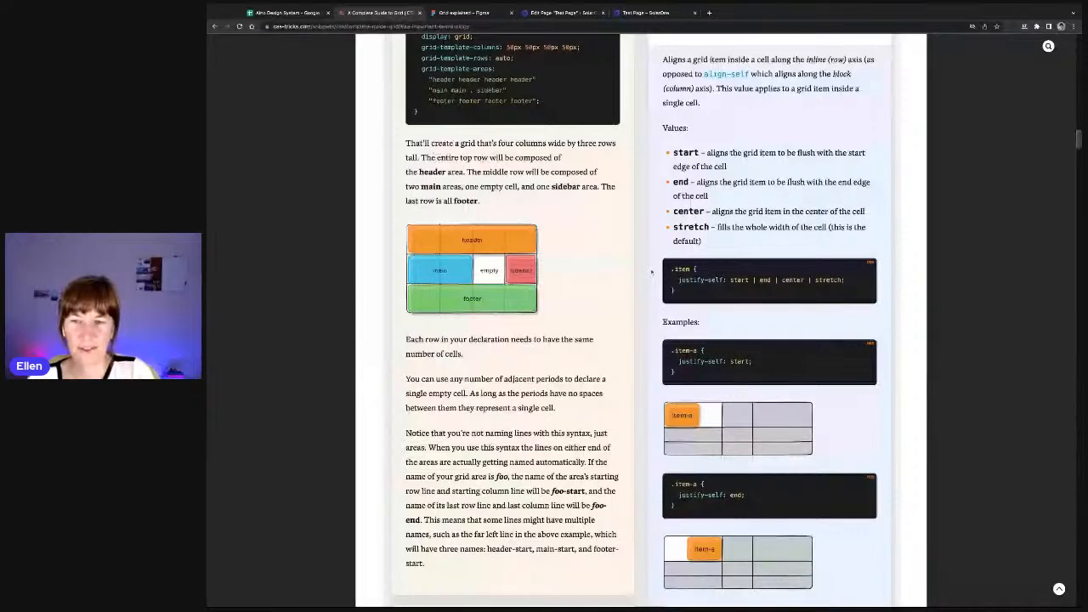
pyautogui.scroll(-2, 651, 272)
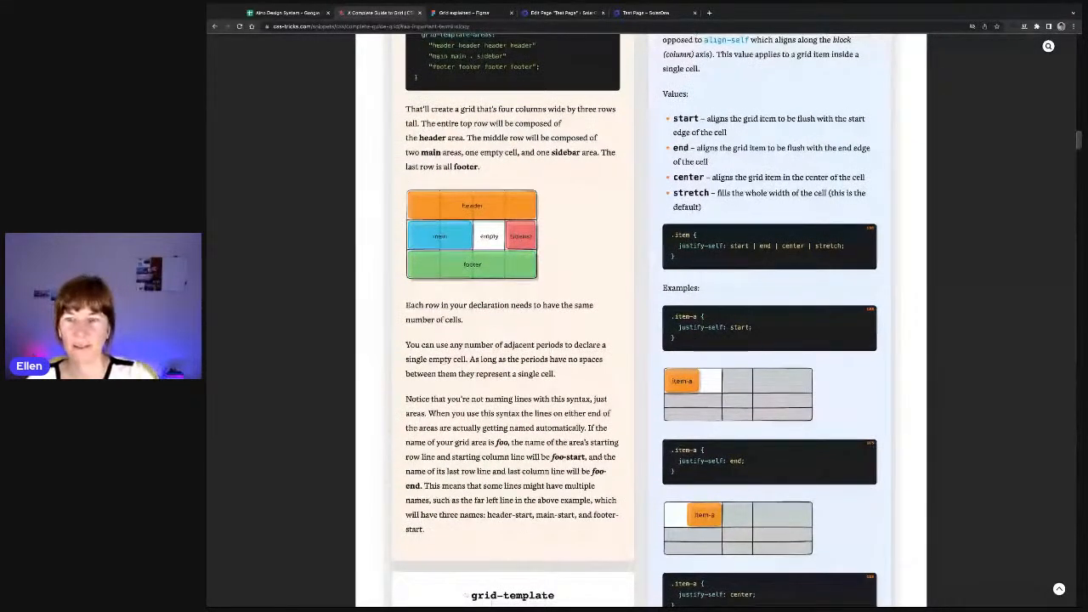
pyautogui.scroll(-1, 662, 329)
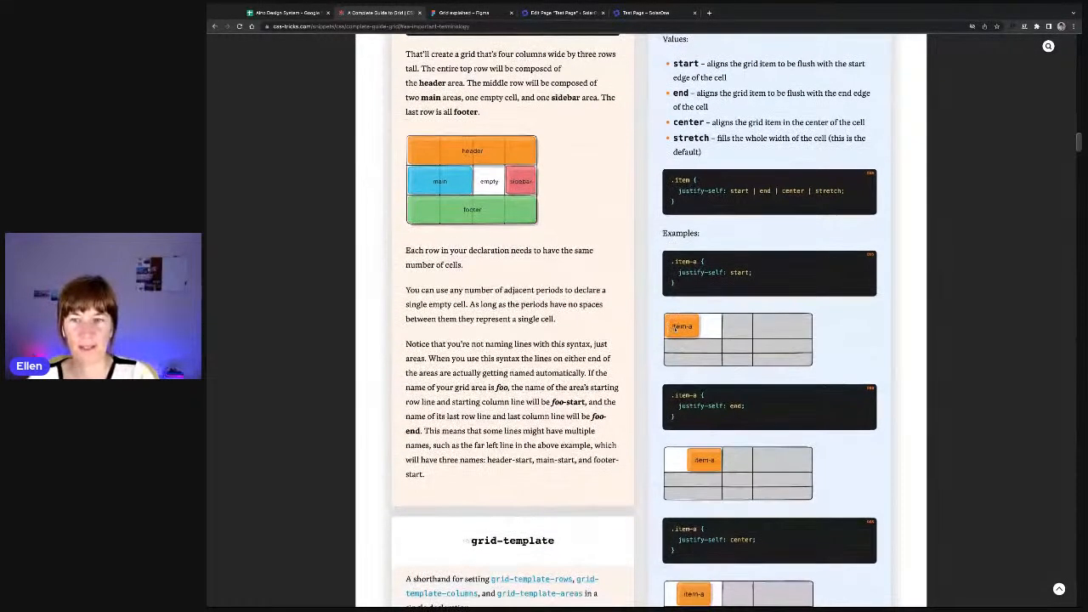
pyautogui.scroll(-2, 688, 340)
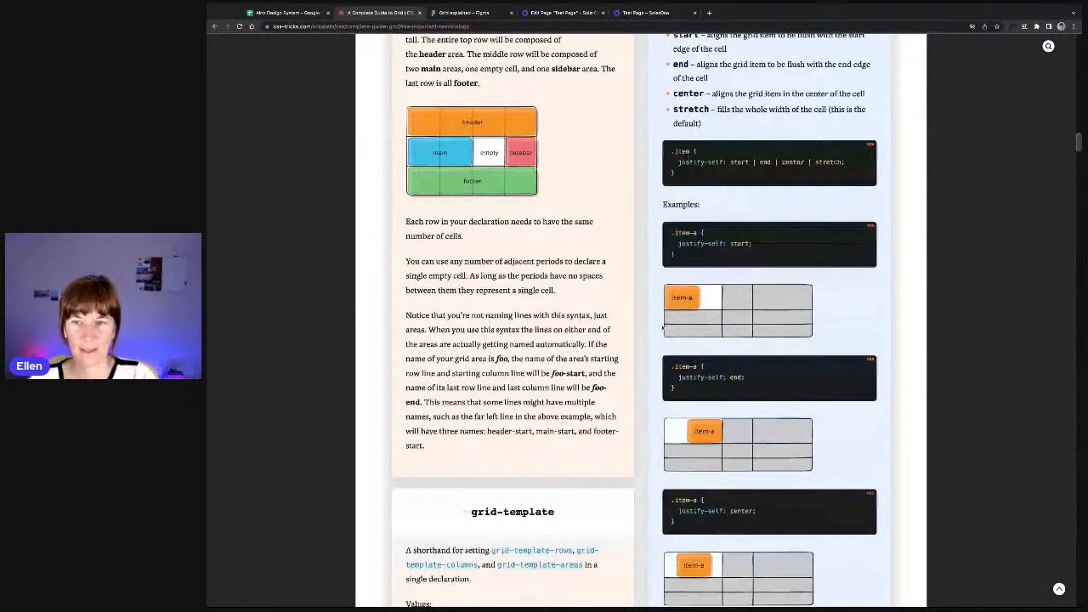
pyautogui.scroll(-4, 718, 354)
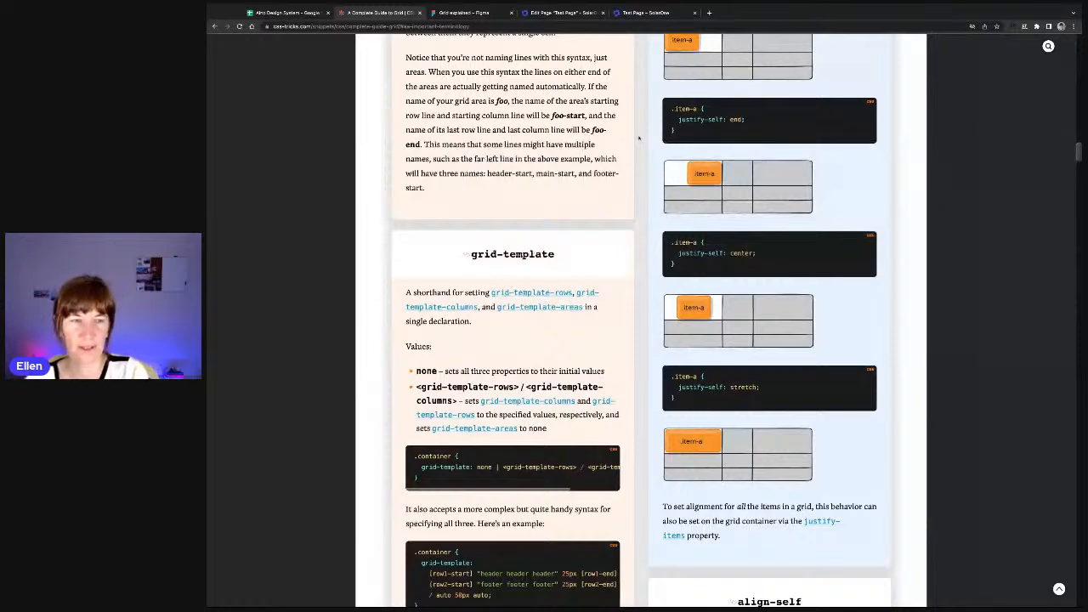
pyautogui.scroll(1, 629, 119)
pyautogui.click(546, 14)
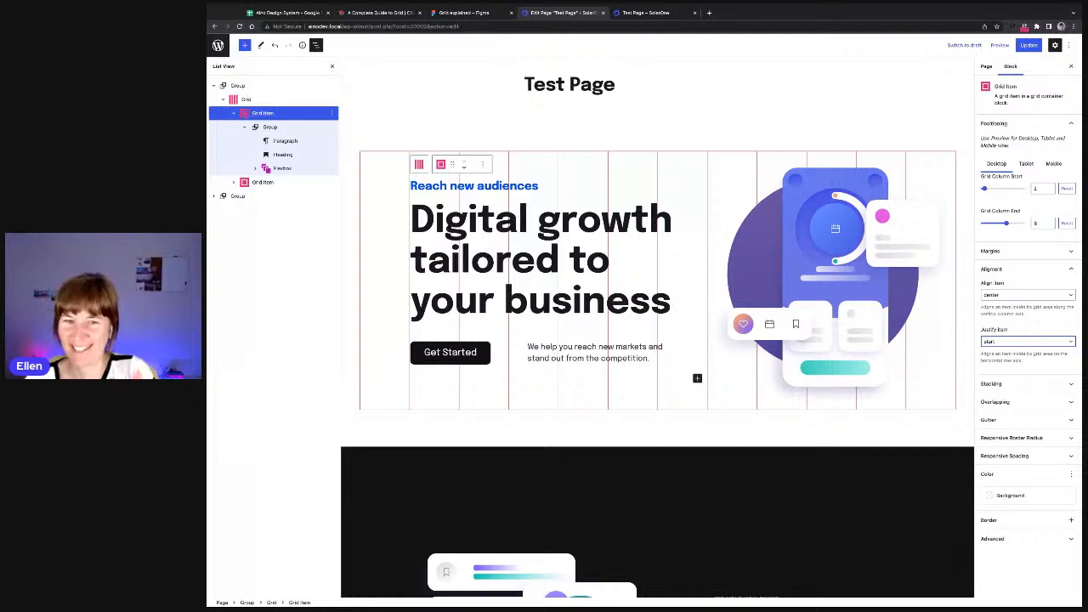
pyautogui.click(391, 13)
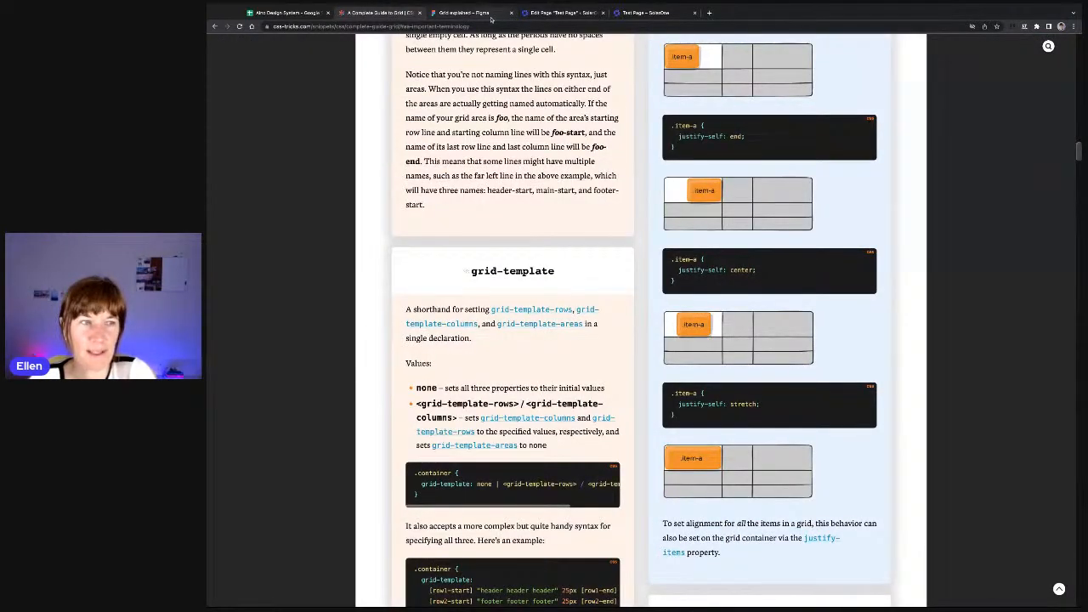
pyautogui.click(554, 13)
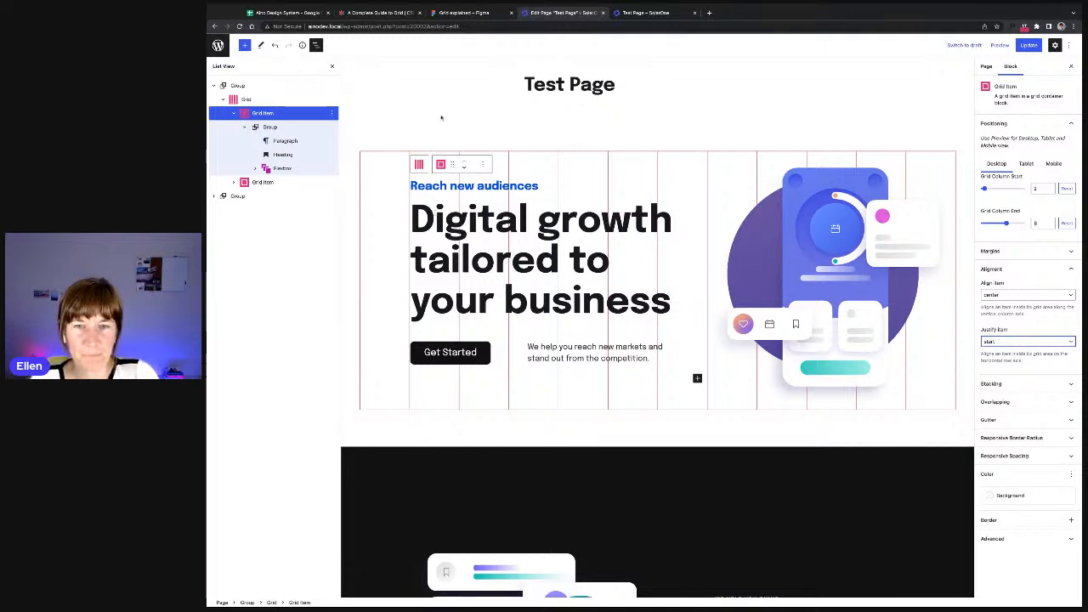
# Step: Save the dark "We help your business" Group as a reusable block named My Custom Block
pyautogui.click(273, 87)
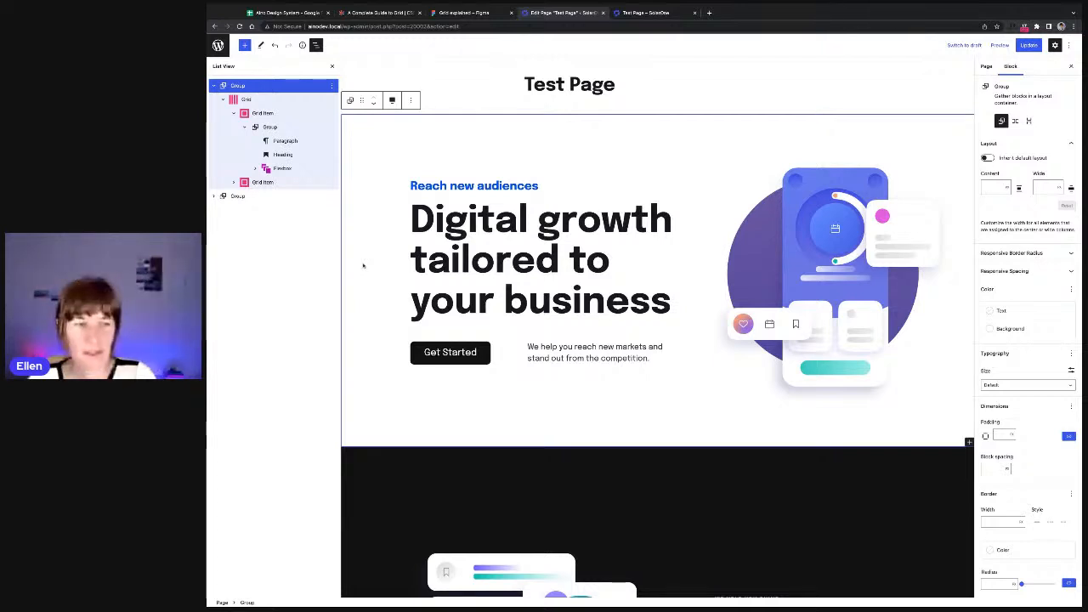
pyautogui.scroll(-3, 382, 276)
pyautogui.click(407, 287)
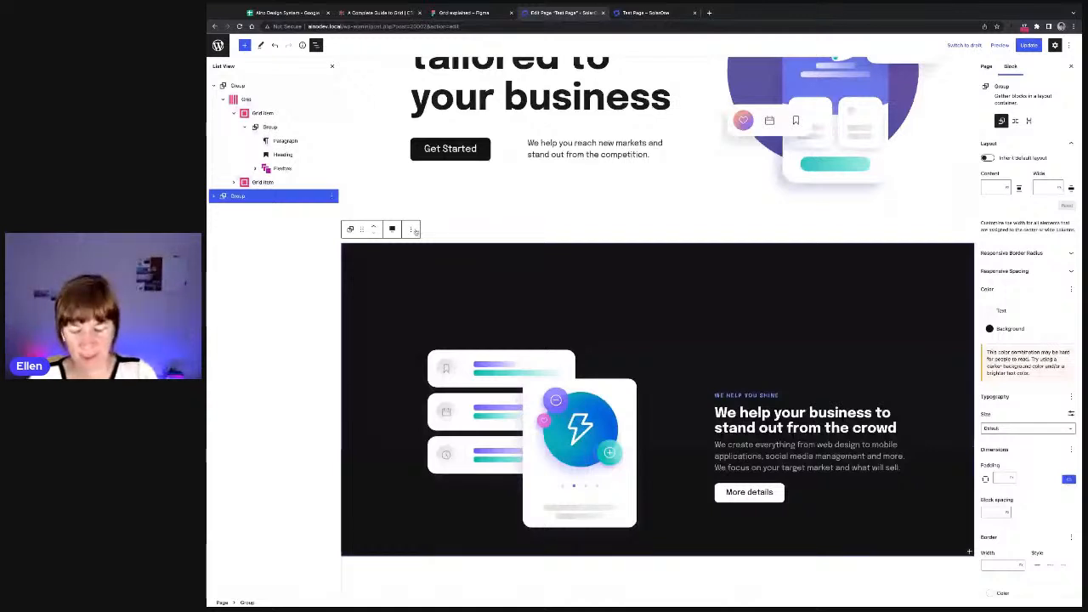
pyautogui.click(411, 229)
pyautogui.click(435, 356)
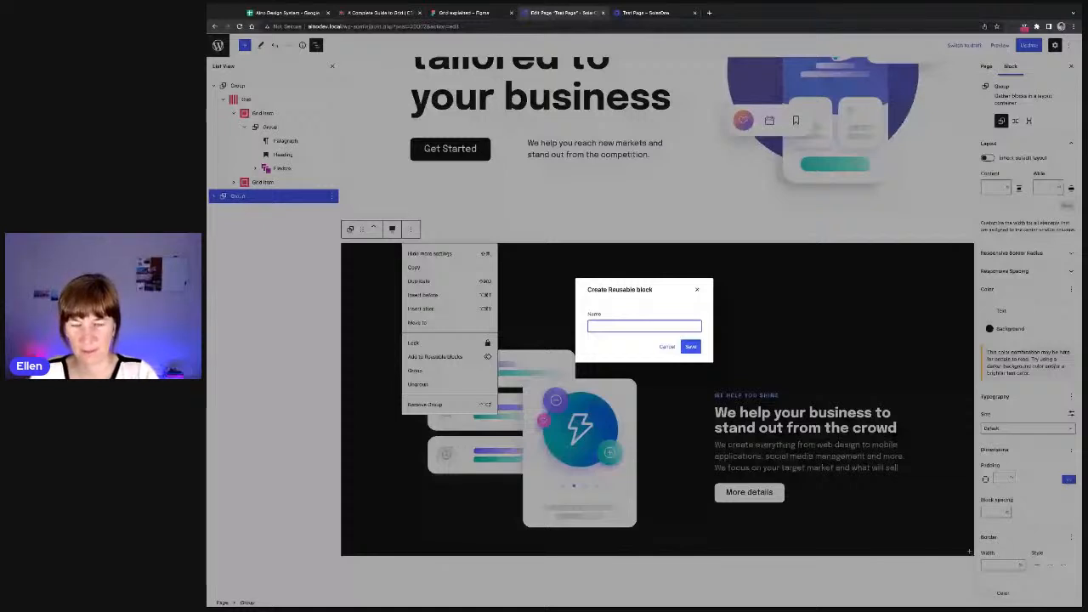
pyautogui.write('My')
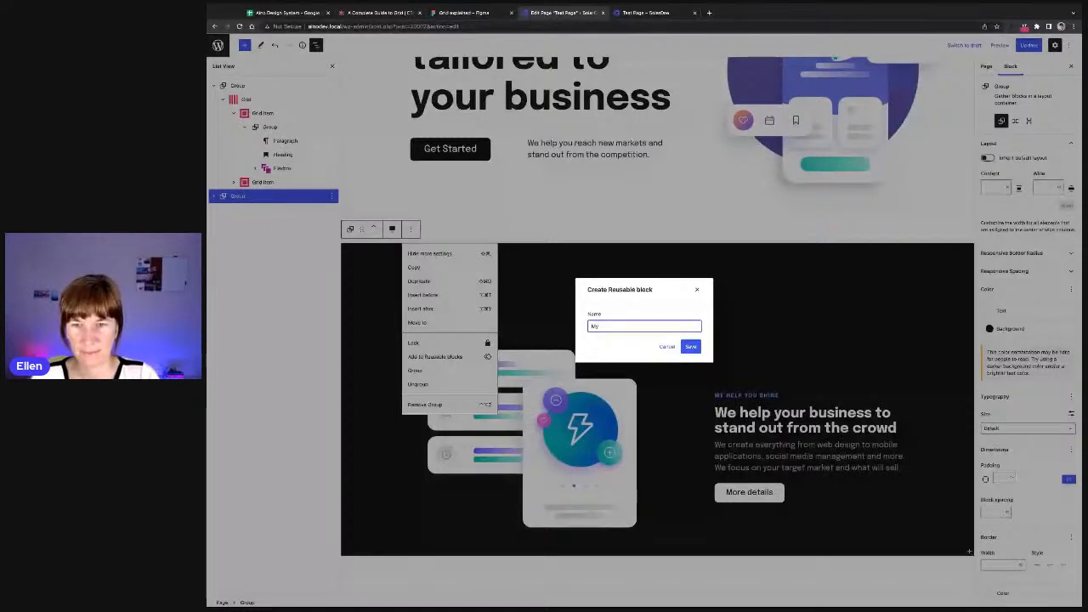
pyautogui.write(' G')
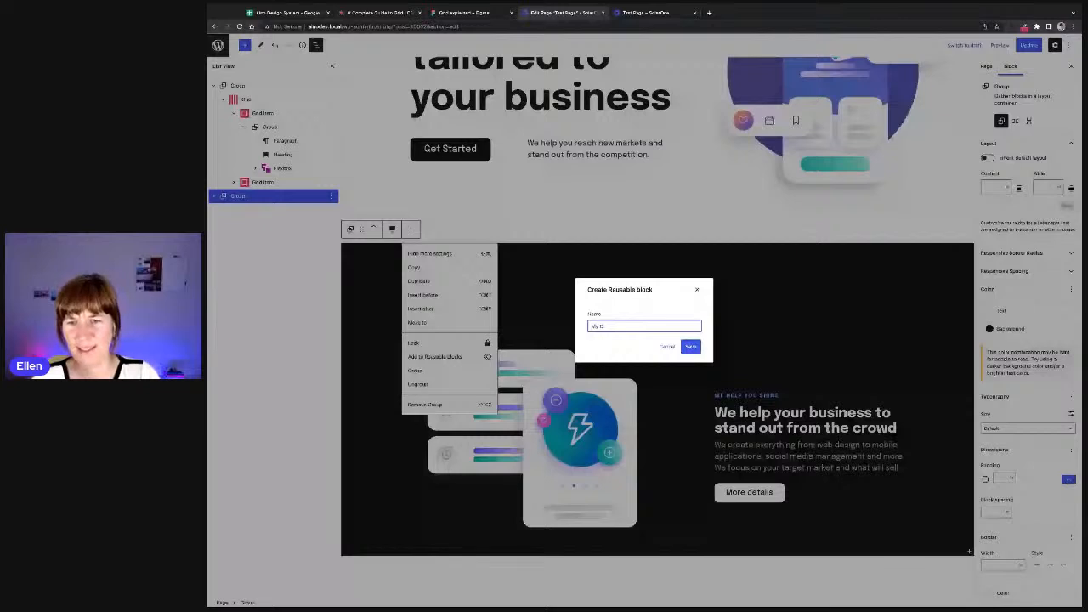
pyautogui.write('ustom Block')
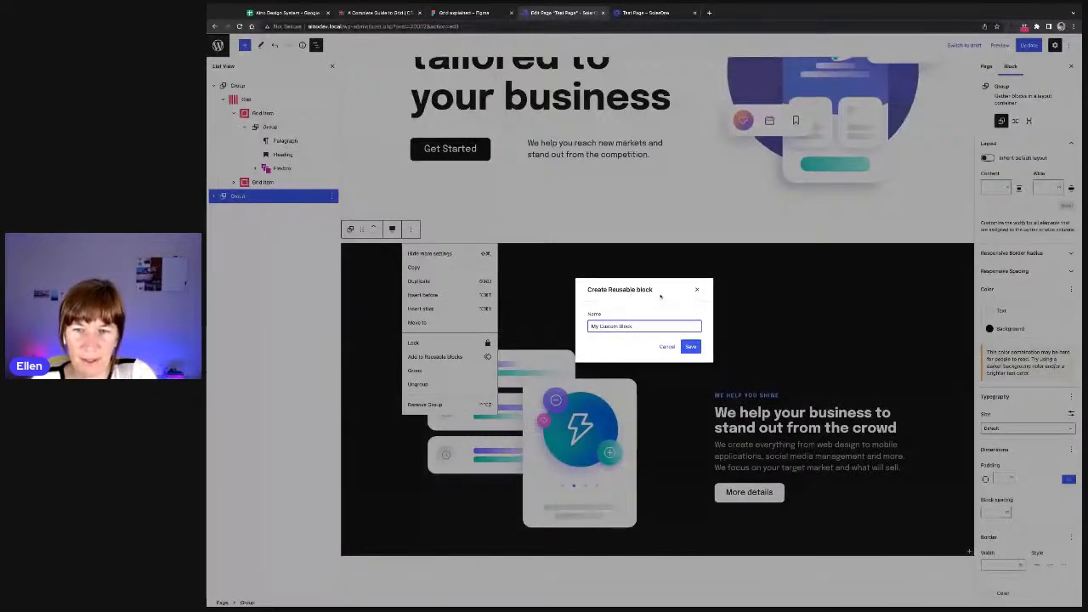
pyautogui.click(691, 347)
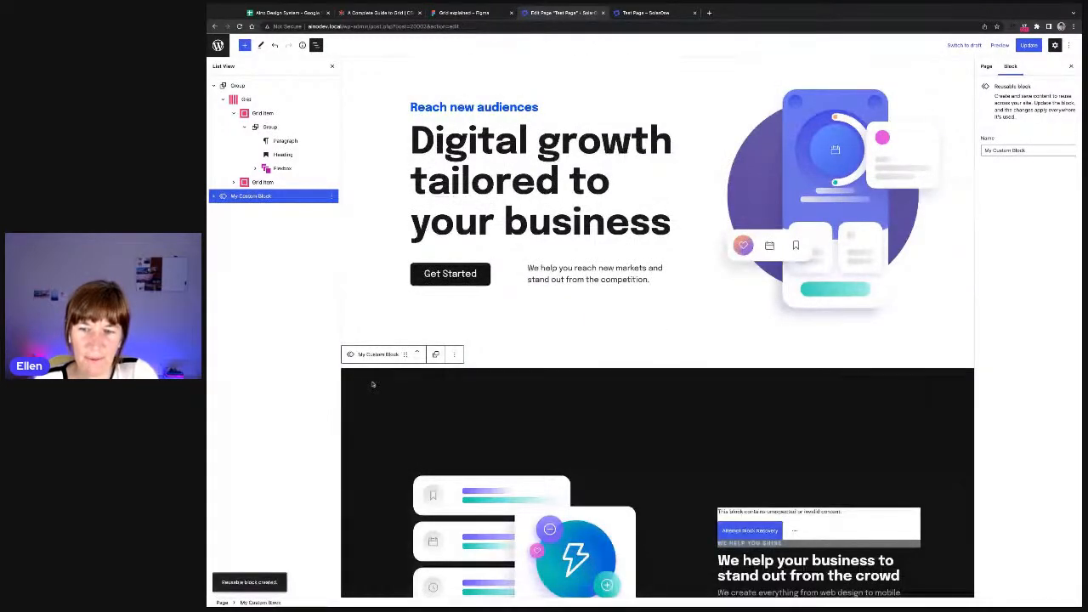
# Step: Recover the invalid paragraph above the dark section's heading and convert My Custom Block back to regular blocks
pyautogui.scroll(-2, 371, 382)
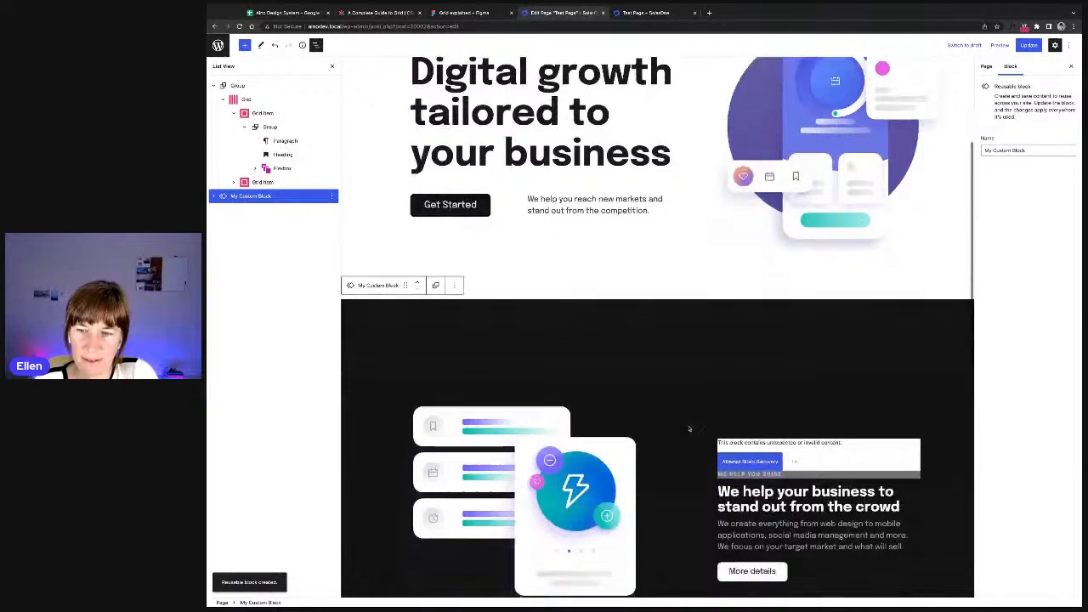
pyautogui.click(733, 447)
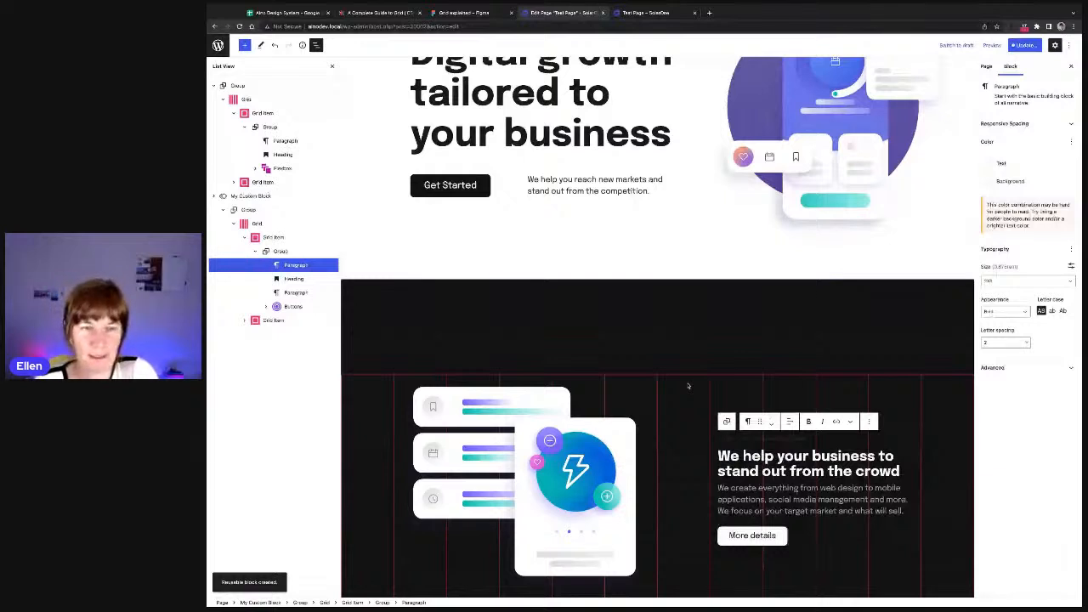
pyautogui.click(248, 196)
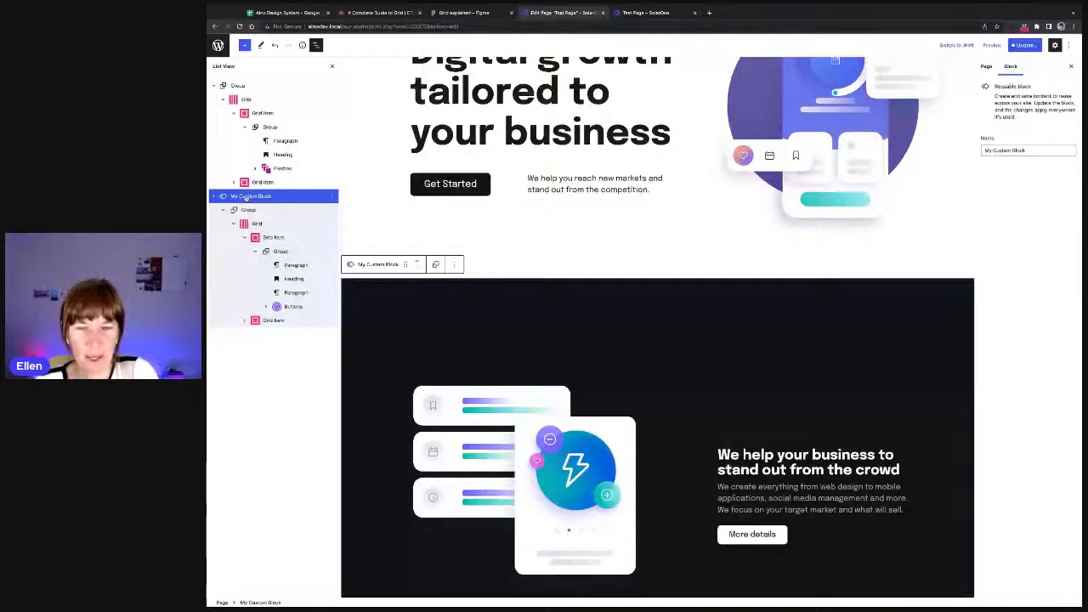
pyautogui.click(435, 264)
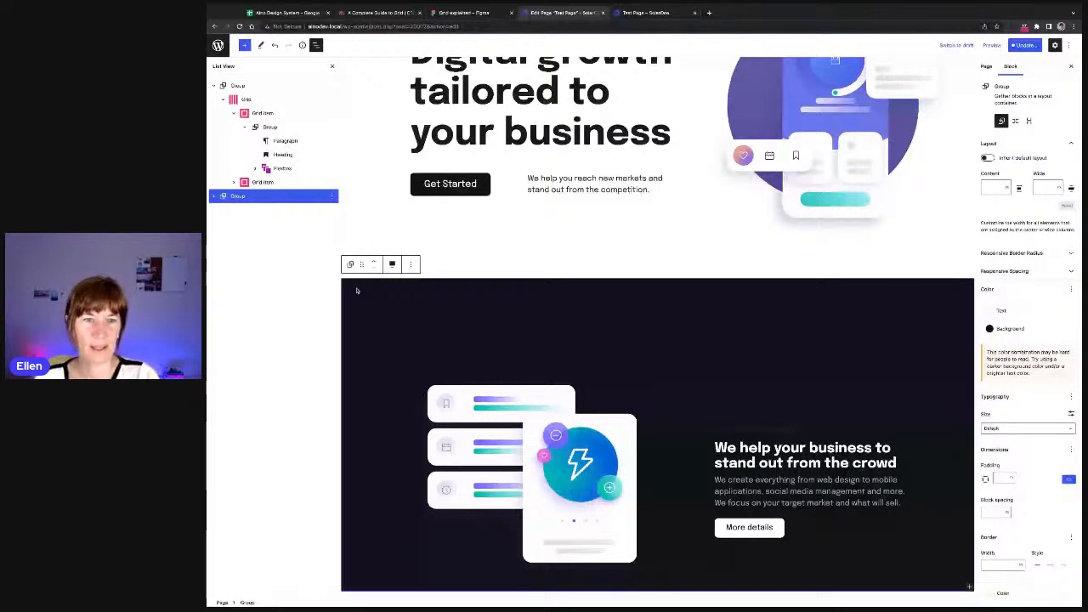
# Step: Expand the hero's Flexbox in the block structure to reveal its Flex Items and button
pyautogui.scroll(1, 357, 291)
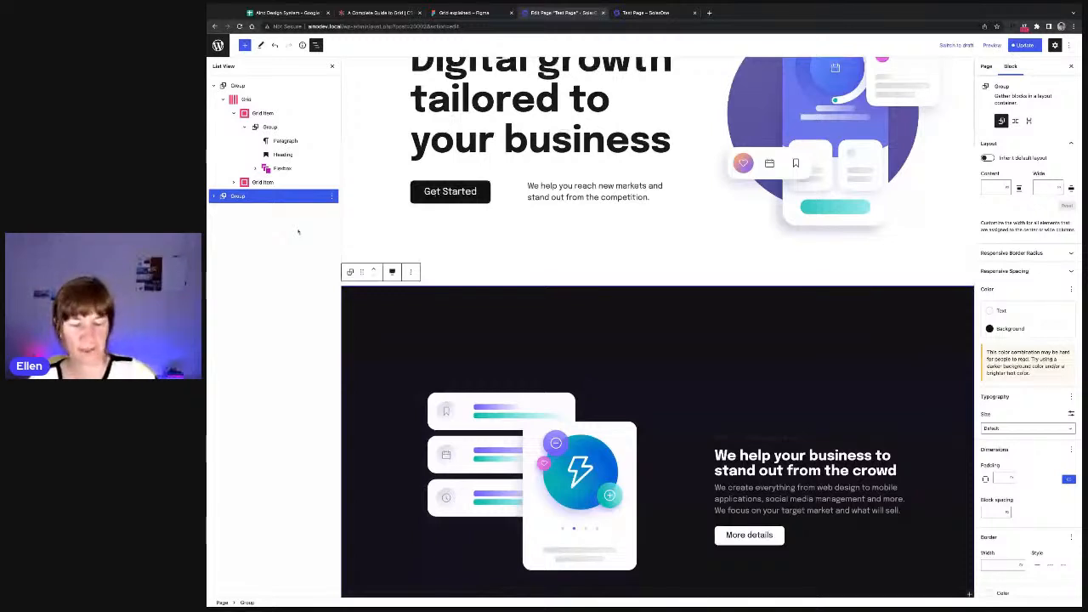
pyautogui.click(255, 168)
pyautogui.scroll(1, 657, 340)
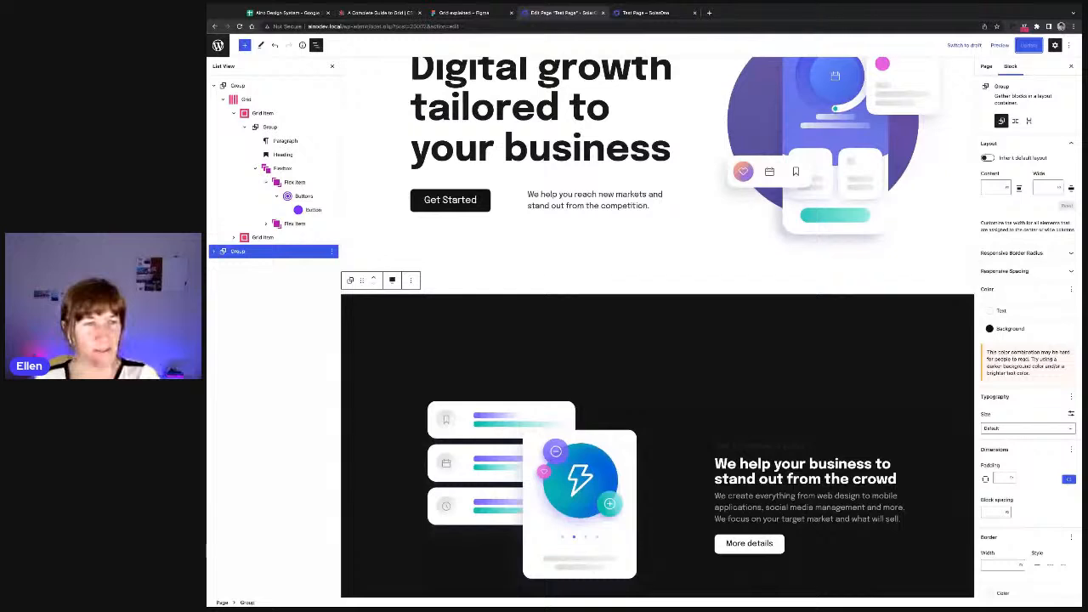
# Step: Switch to the AinoBlocks Pattern Library in Figma, open its Patterns page and hide the layout grids
pyautogui.hotkey('ctrl', 'shift', 'Tab')
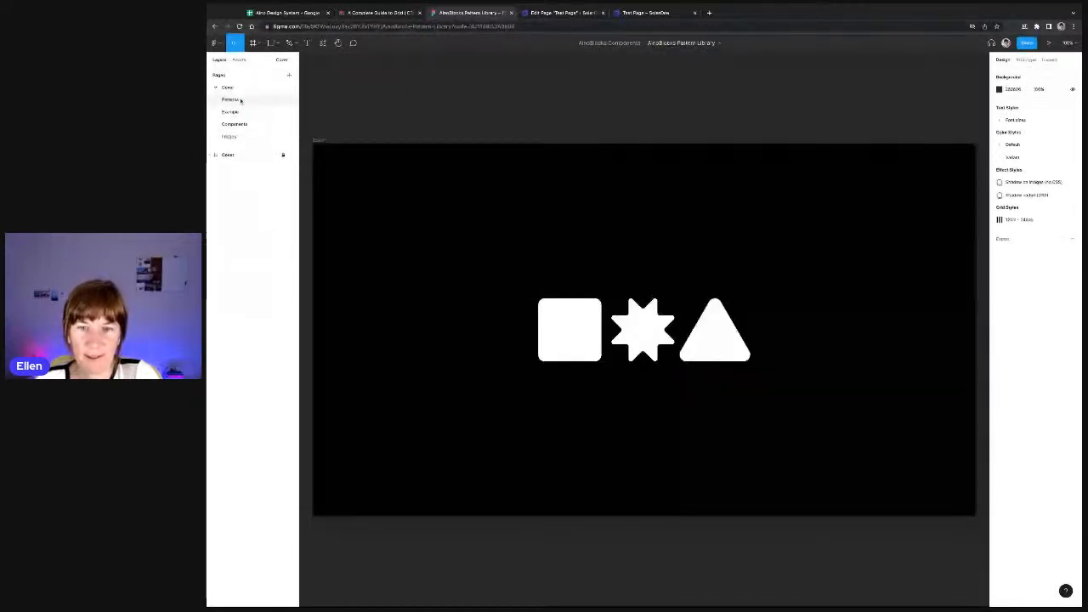
pyautogui.click(238, 99)
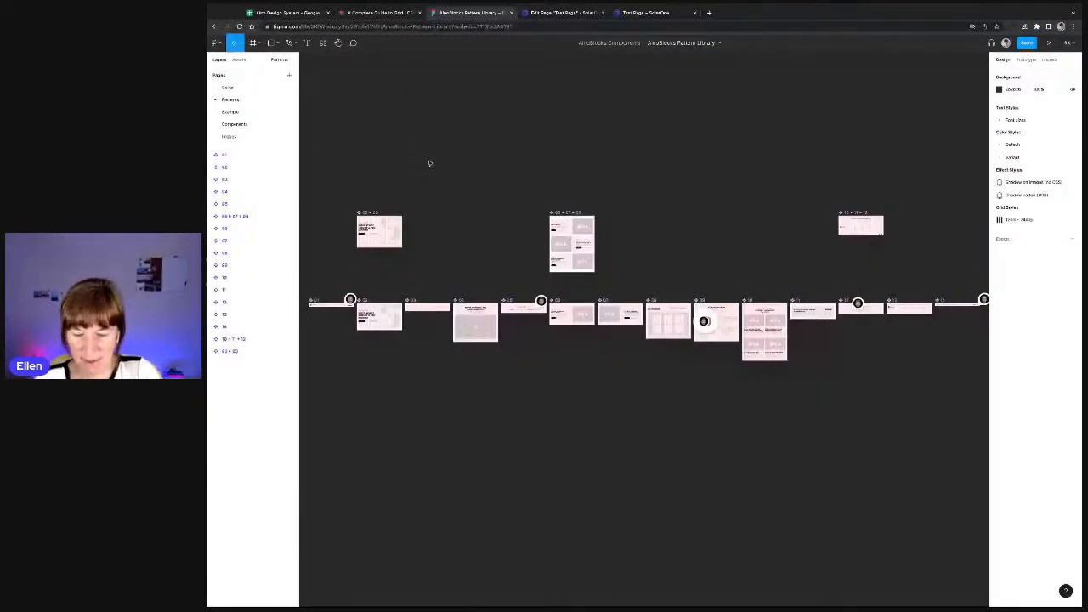
pyautogui.scroll(5, 576, 327)
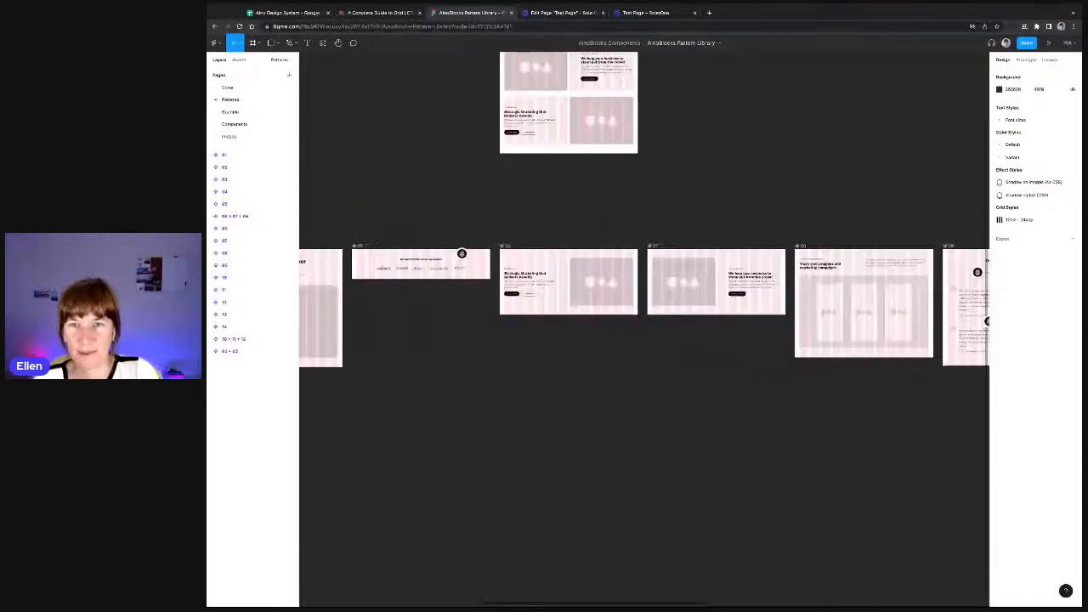
pyautogui.scroll(3, 940, 68)
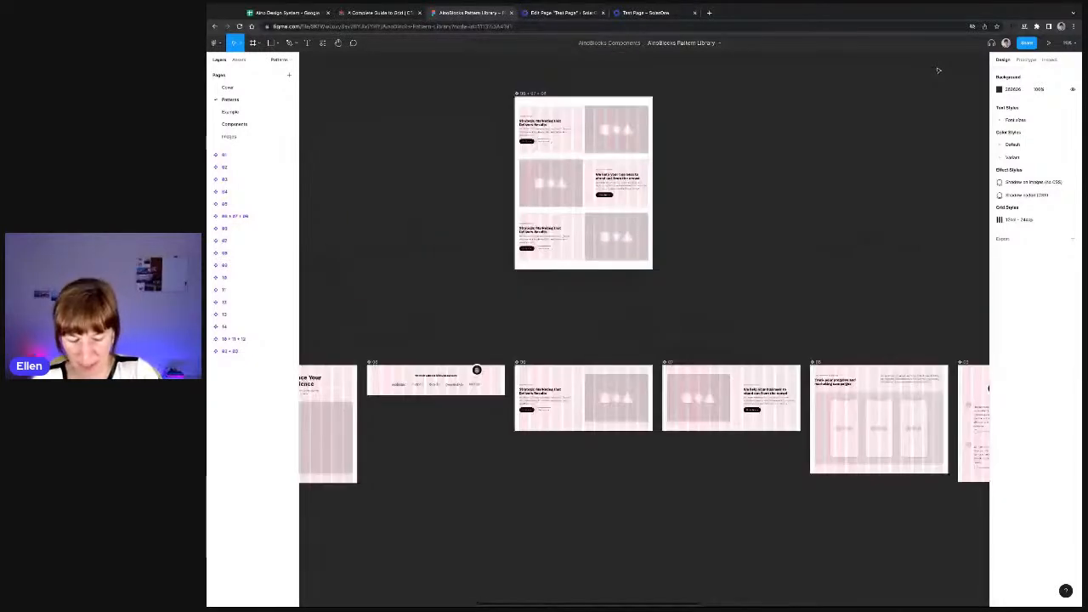
pyautogui.hotkey('ctrl', 'g')
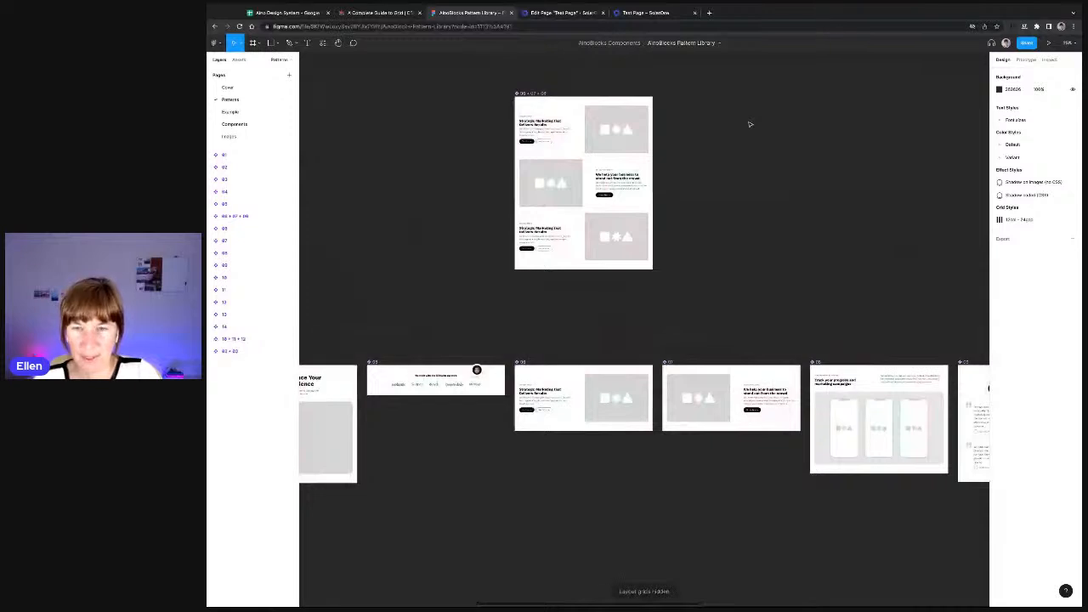
# Step: Examine the individual section patterns in the Figma library and return to the dark Group section on the WordPress Test Page
pyautogui.hotkey('ctrl', '+')
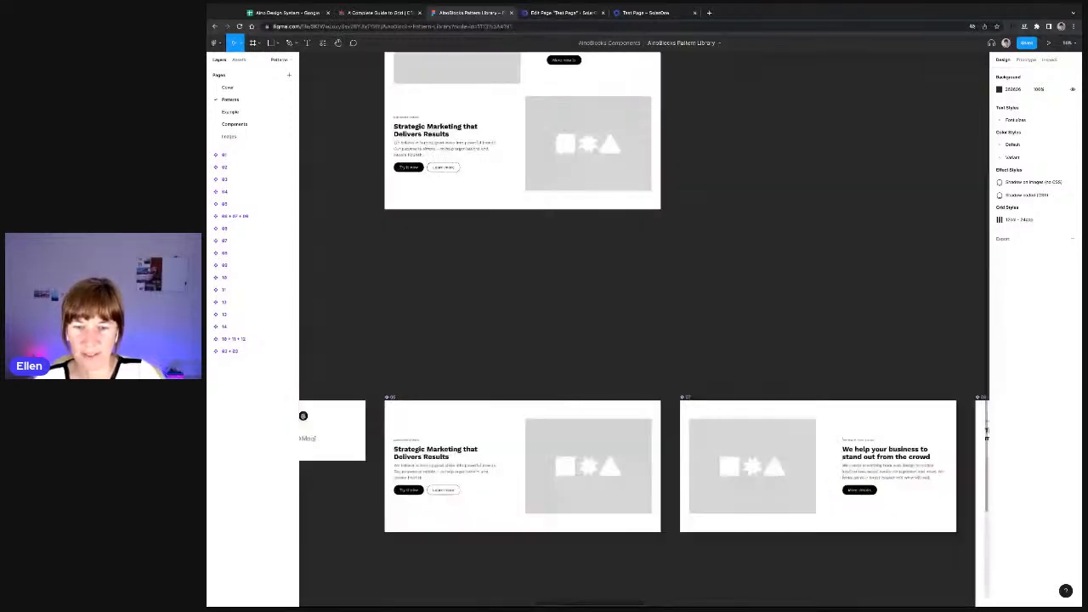
pyautogui.hscroll(-3, 736, 303)
pyautogui.hscroll(-3, 507, 294)
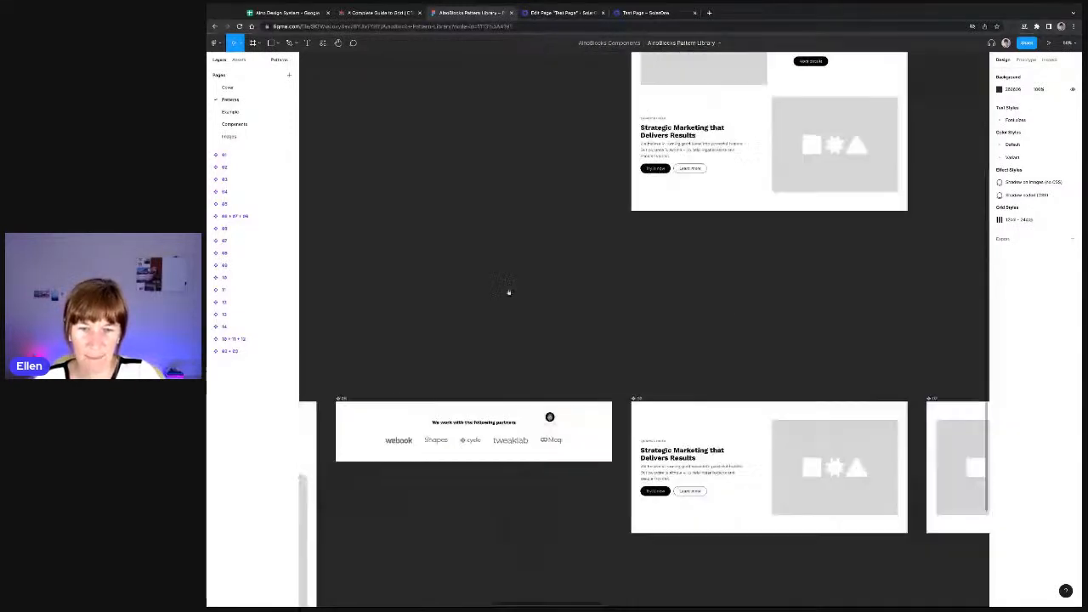
pyautogui.hscroll(-7, 508, 293)
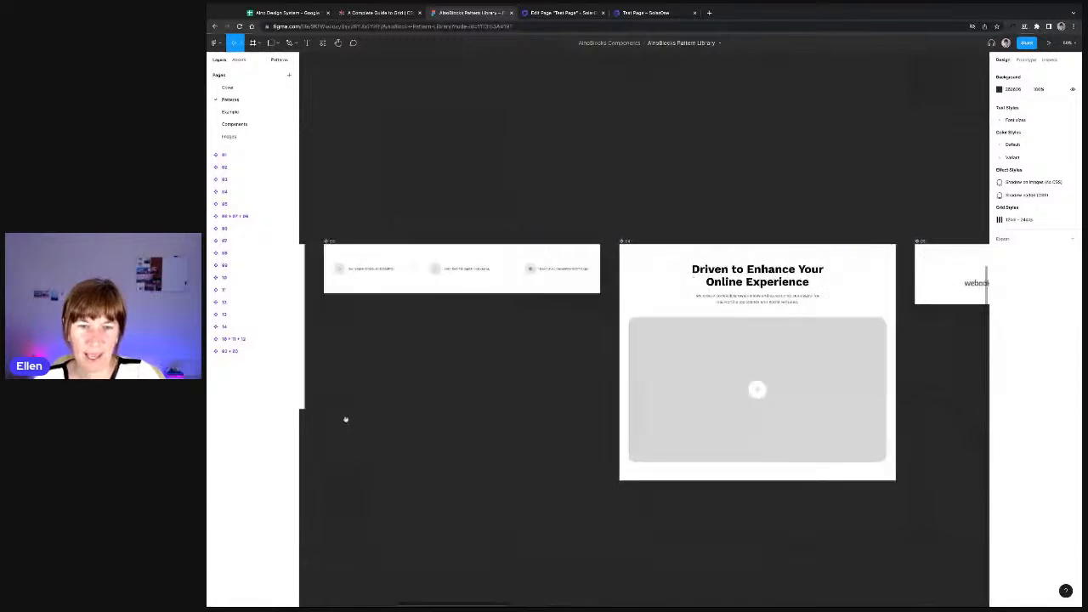
pyautogui.hscroll(-2, 345, 419)
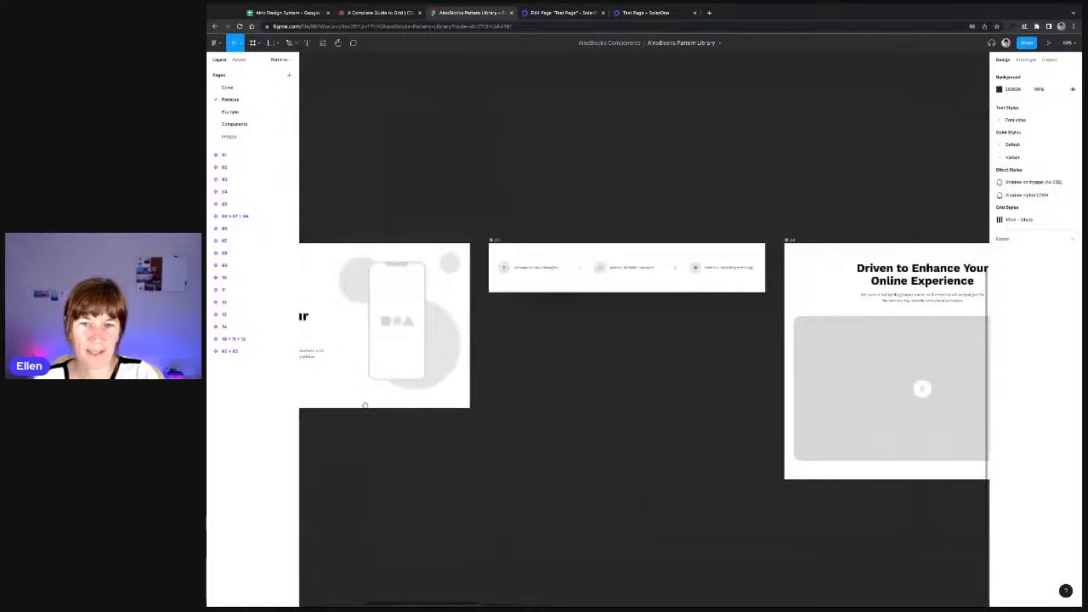
pyautogui.hscroll(5, 748, 209)
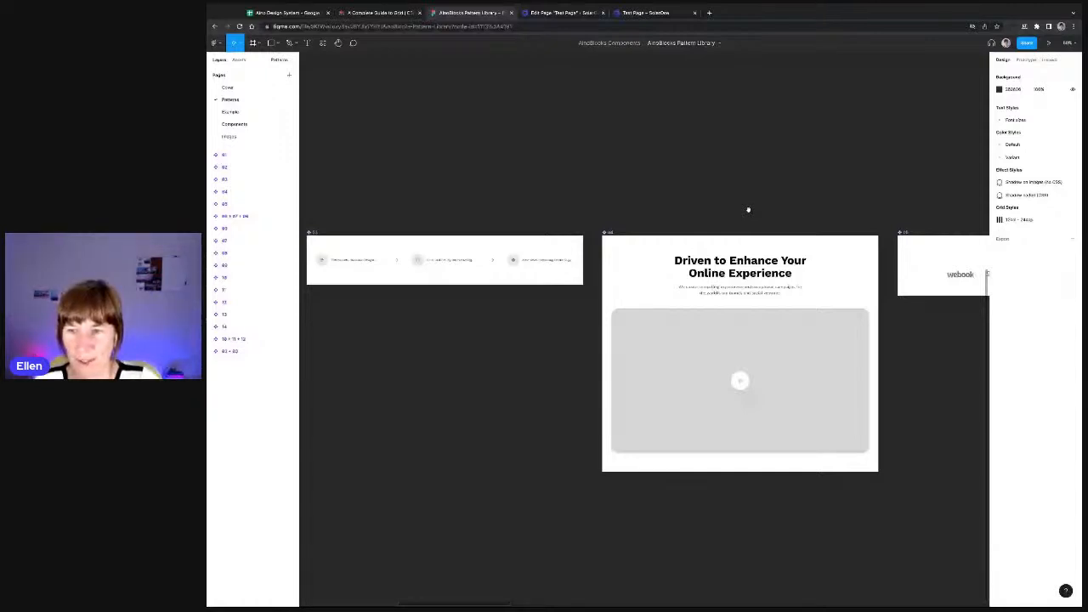
pyautogui.hscroll(15, 816, 199)
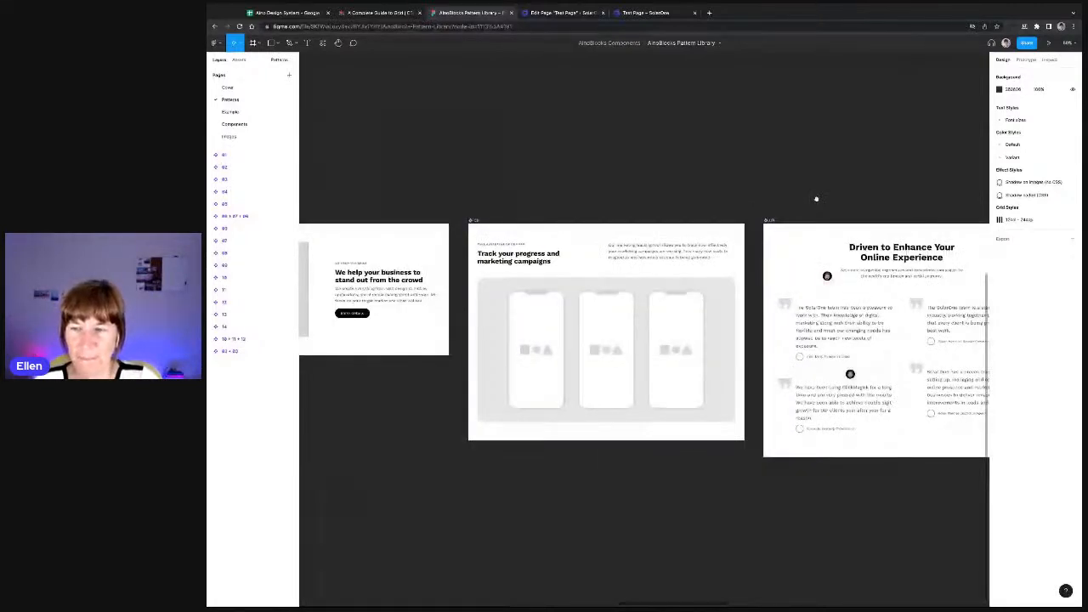
pyautogui.hscroll(6, 816, 199)
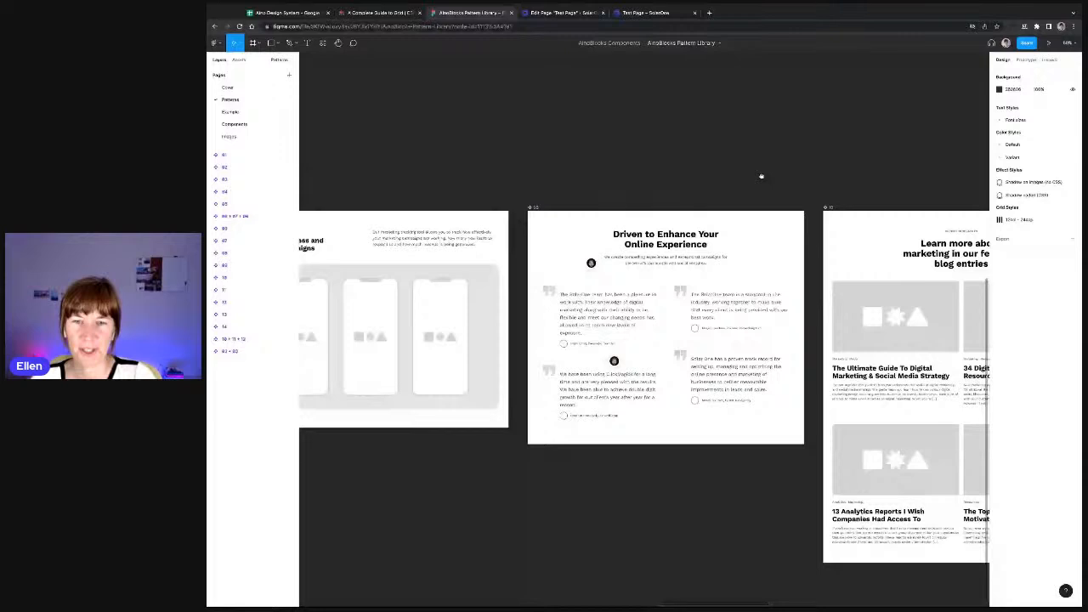
pyautogui.hotkey('ctrl', 'Tab')
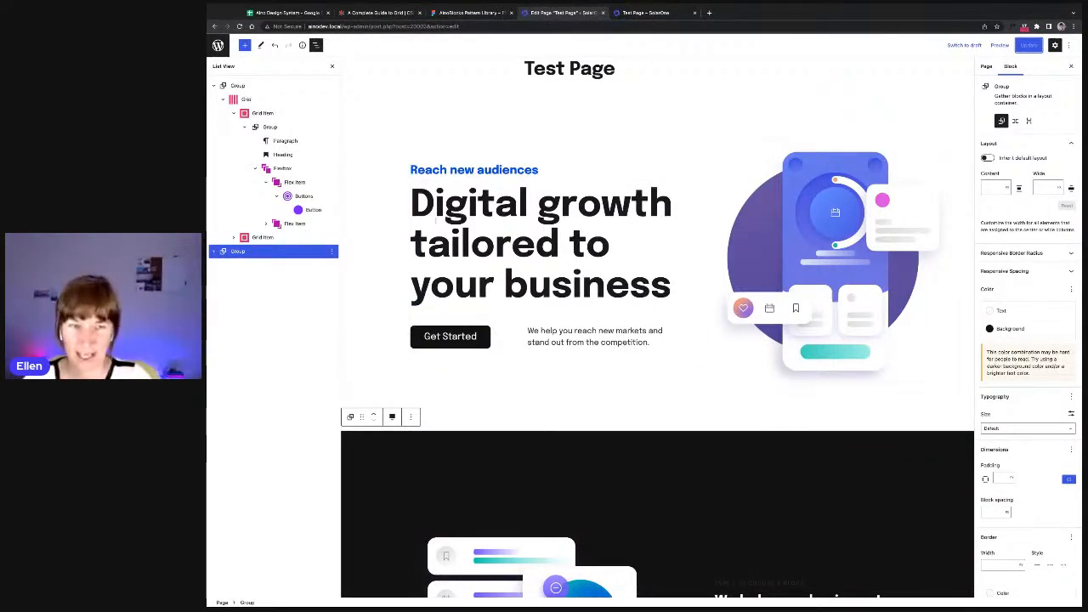
pyautogui.scroll(-3, 407, 240)
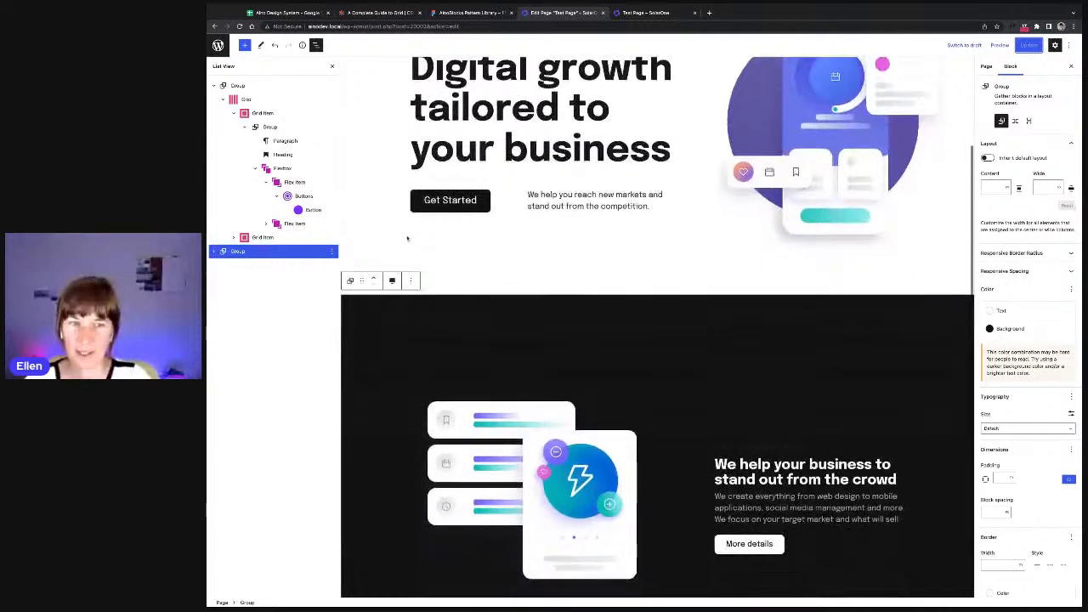